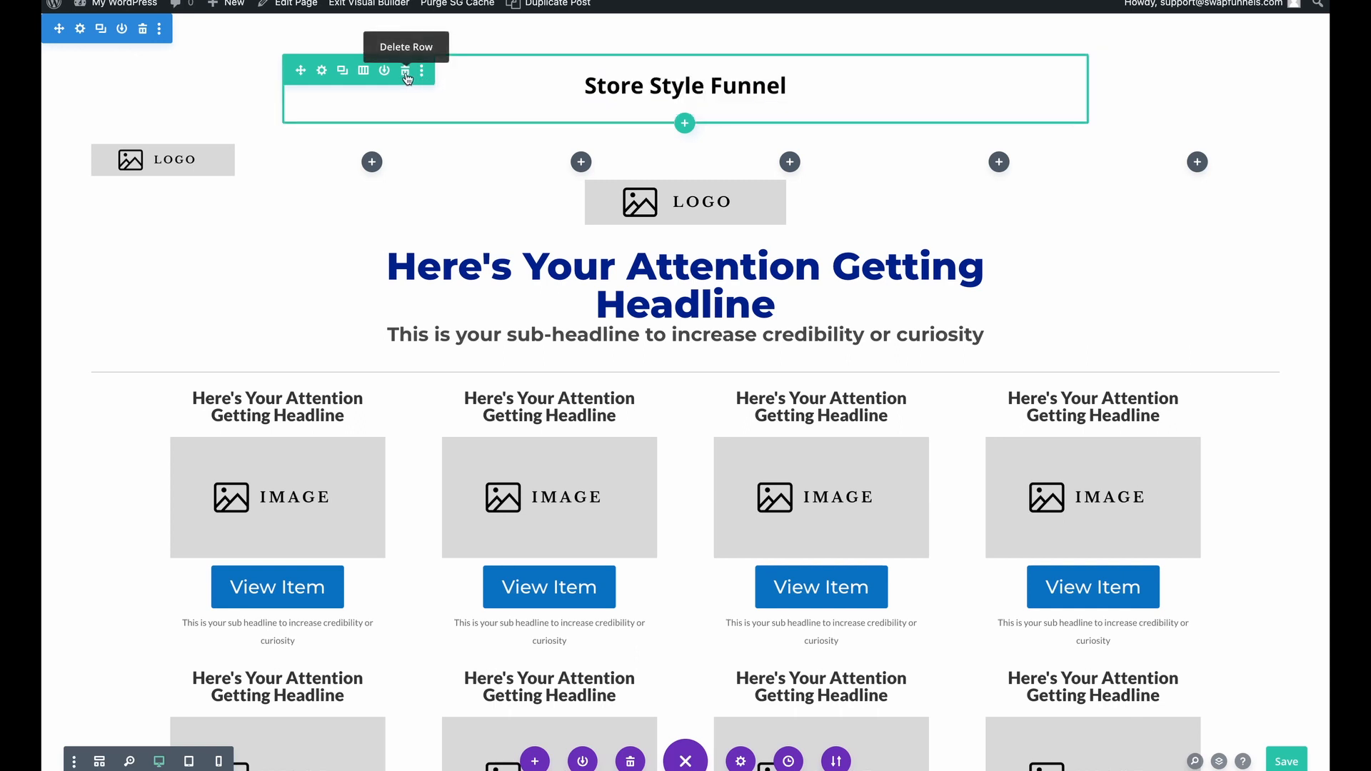
# Delete the Store Style Funnel title row and replace the centred logo placeholder with the WordPress logo from the media library
pyautogui.click(405, 72)
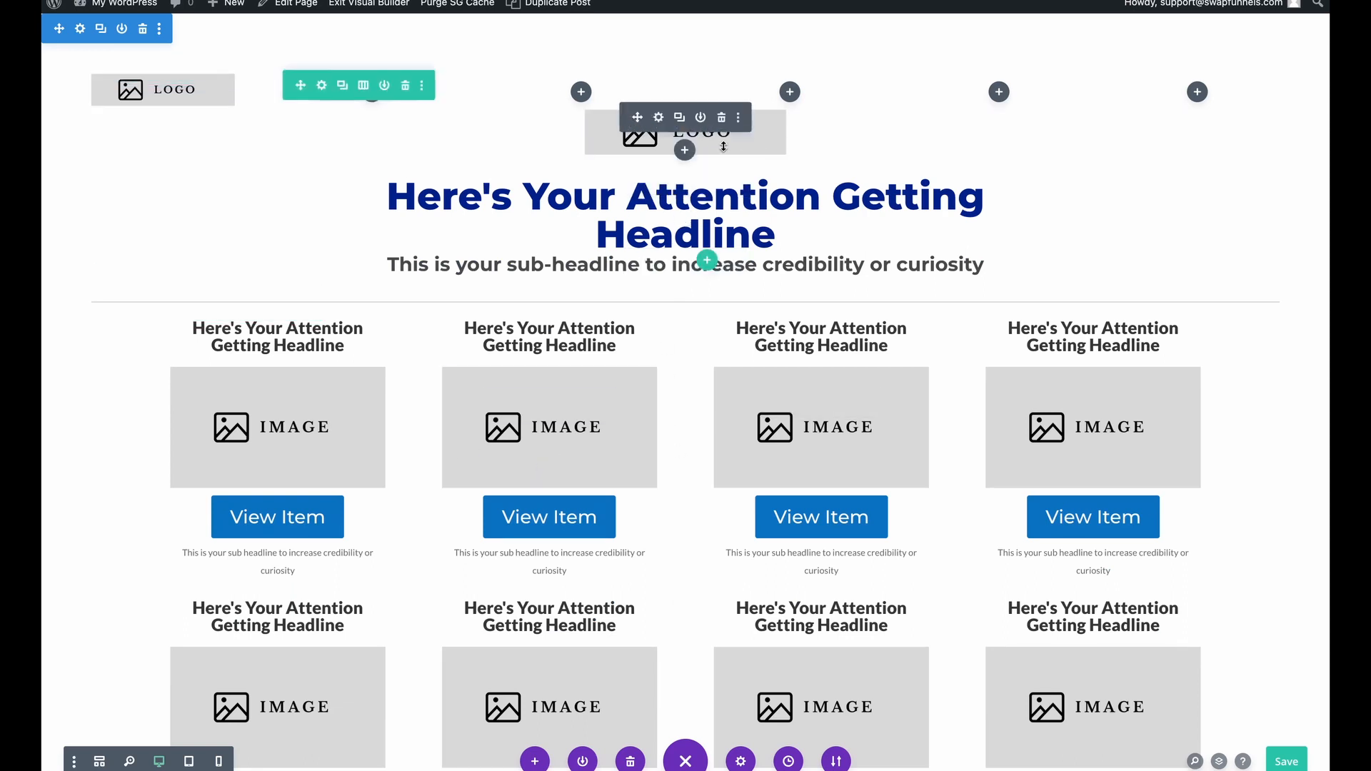
pyautogui.click(659, 118)
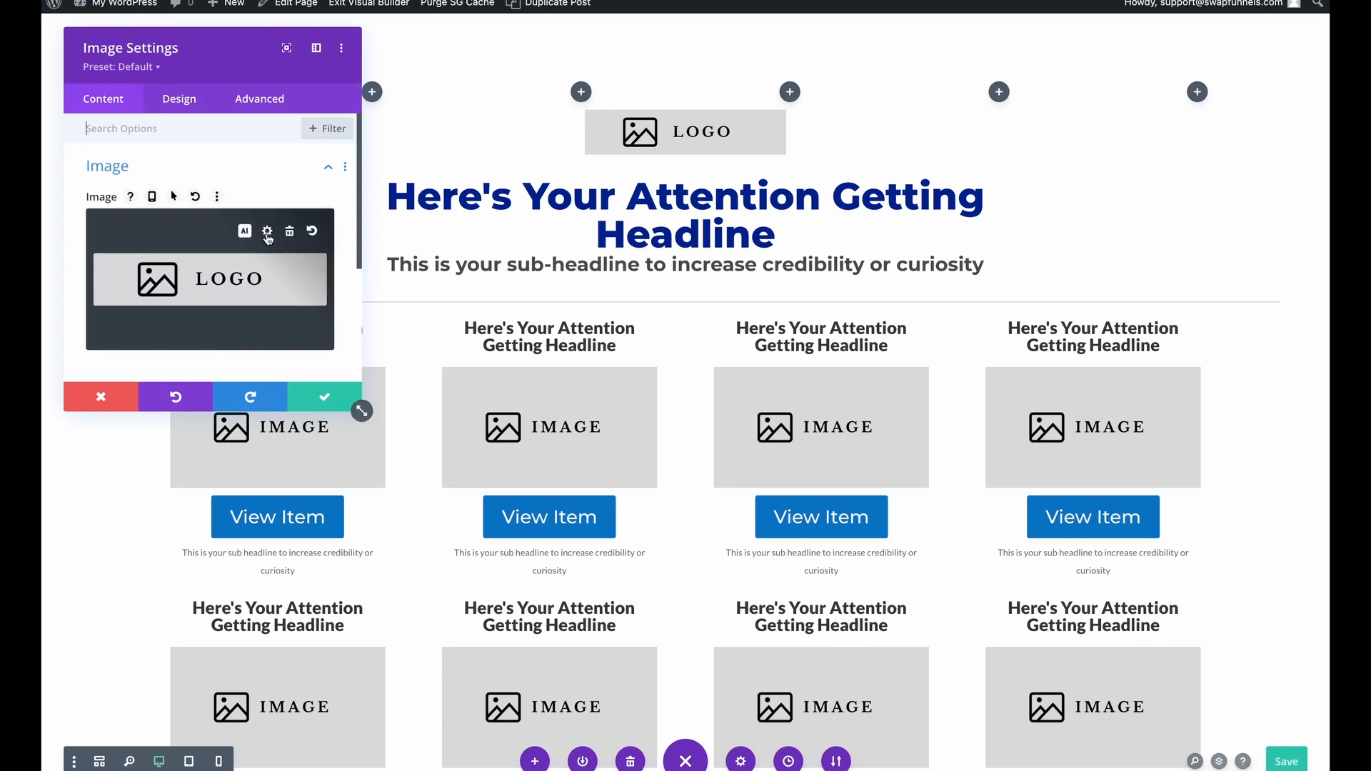
pyautogui.click(267, 233)
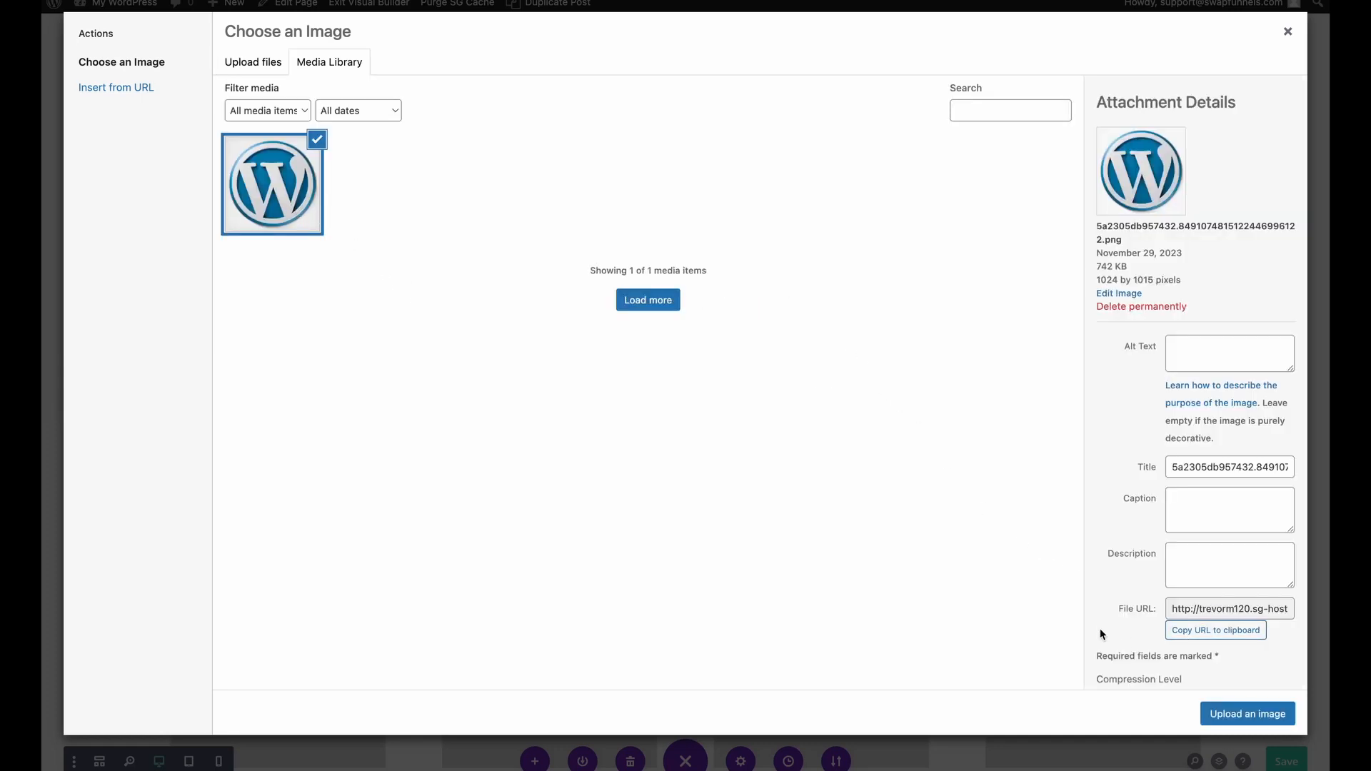
pyautogui.scroll(-2, 1099, 628)
pyautogui.scroll(-2, 1099, 627)
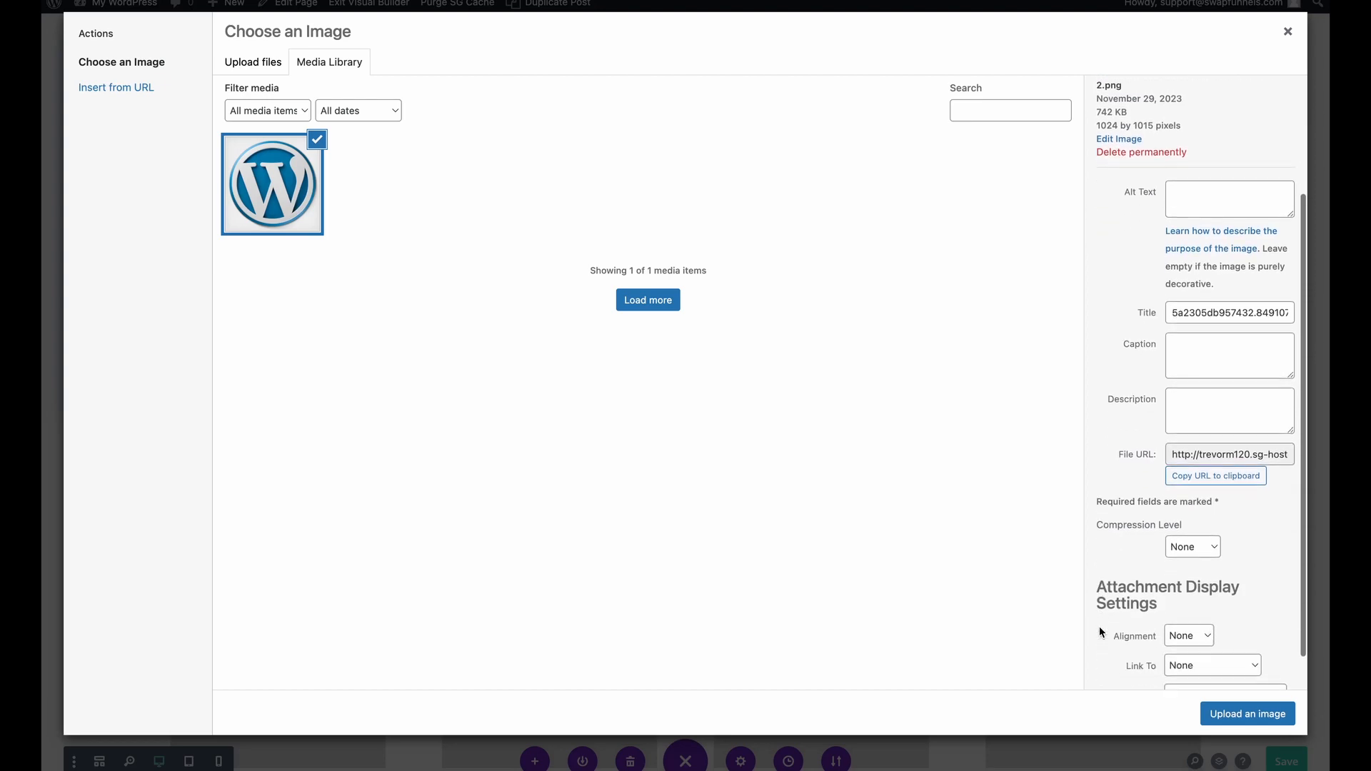
pyautogui.click(1261, 720)
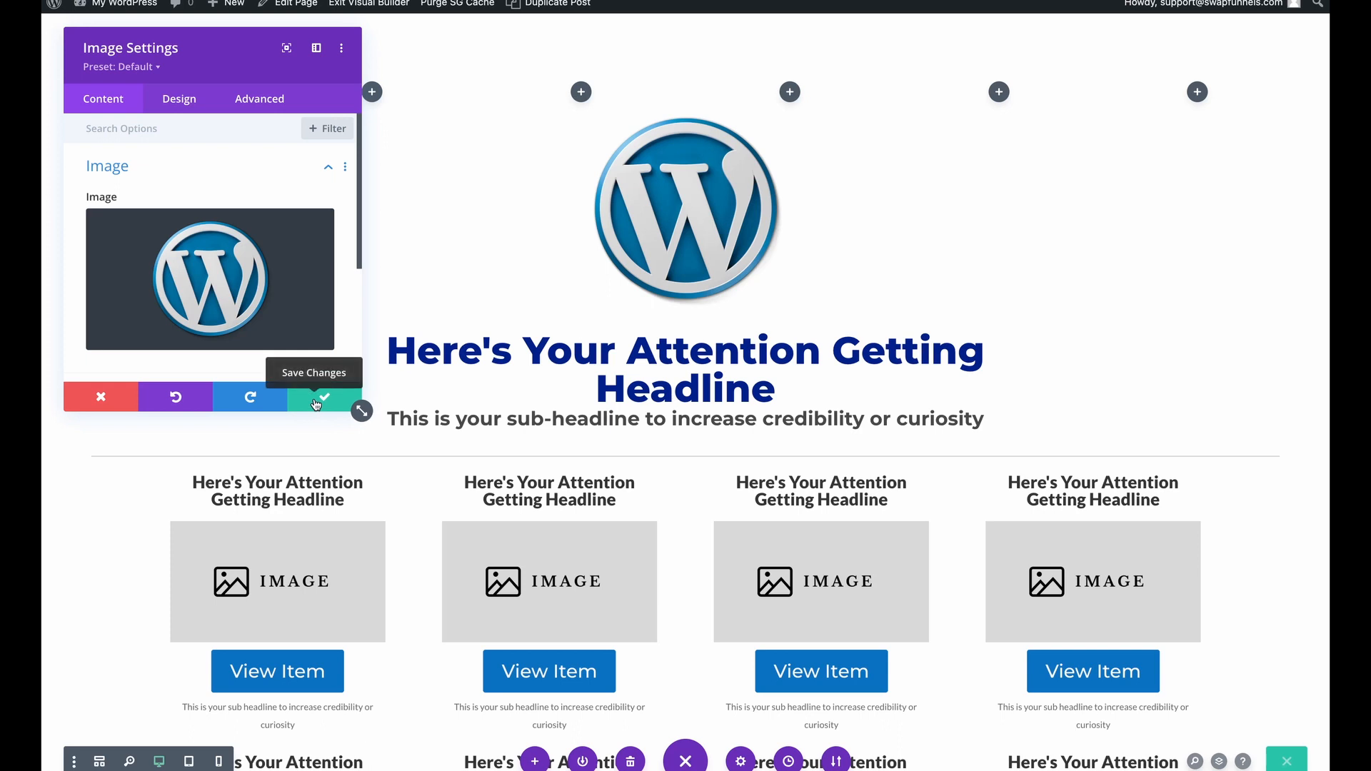
pyautogui.click(317, 404)
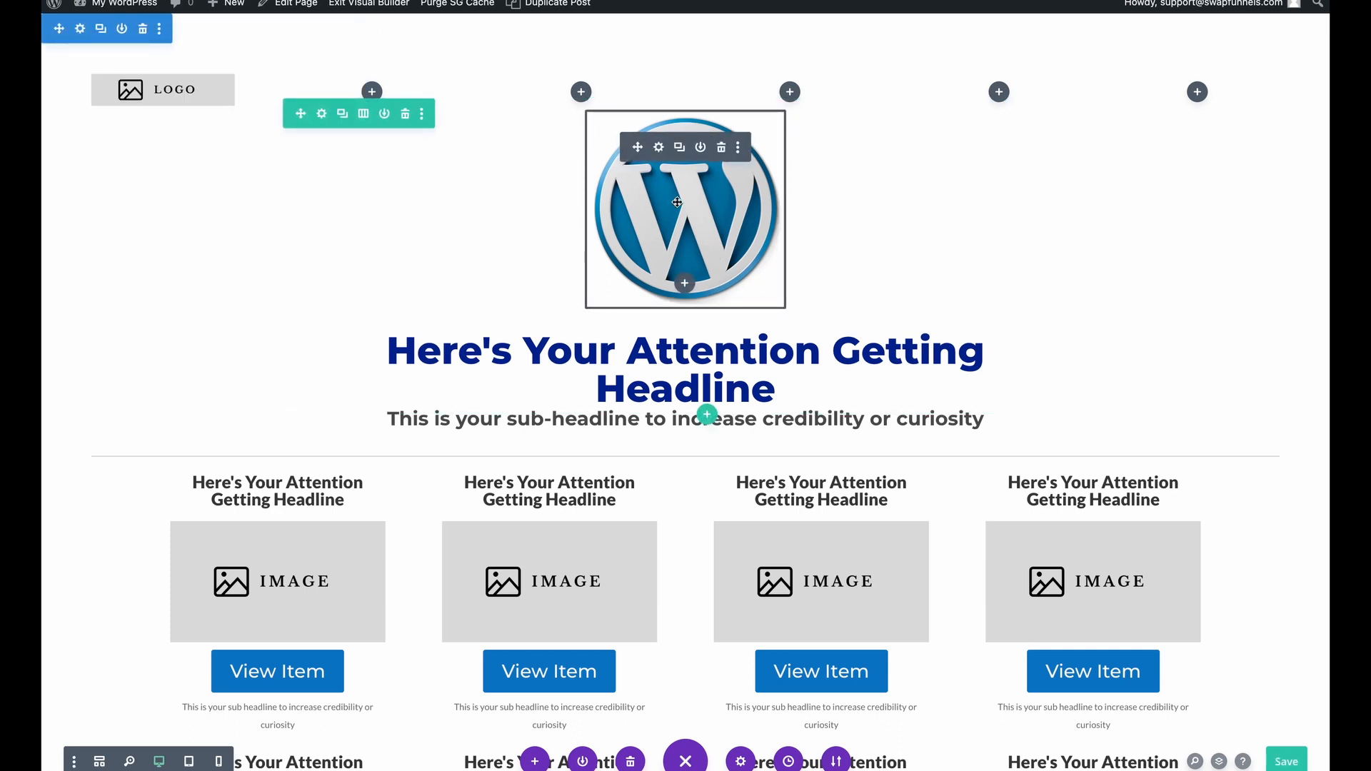
# Set the WordPress logo's desktop width to 15% in its sizing settings and save the page
pyautogui.click(659, 148)
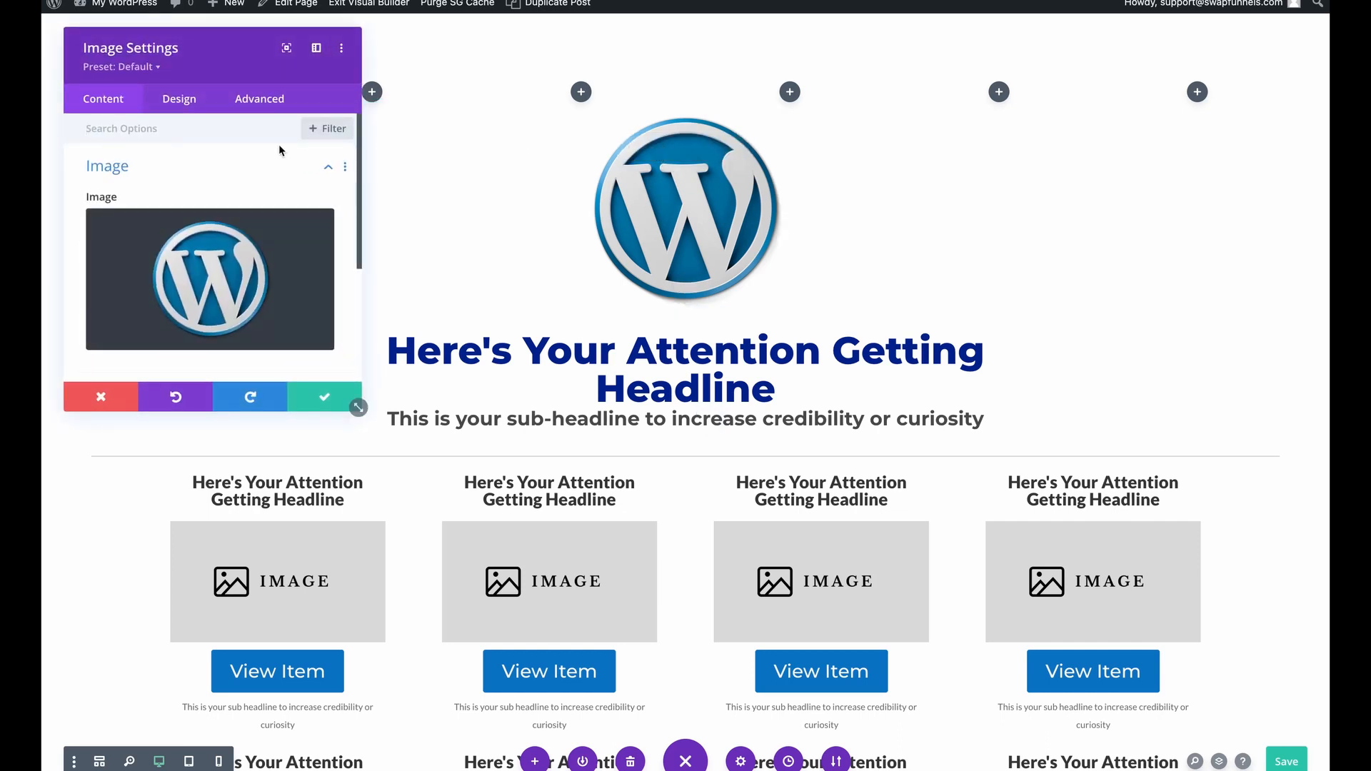
pyautogui.click(179, 106)
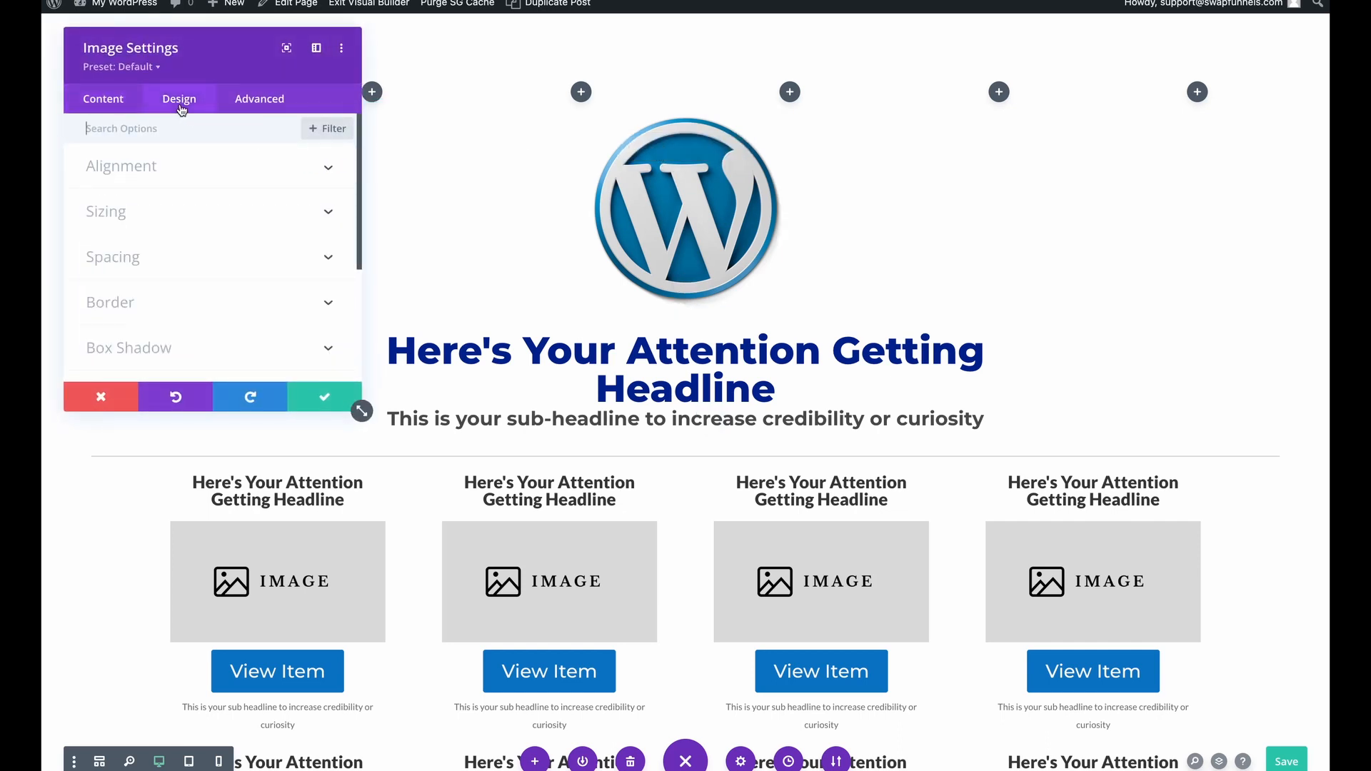
pyautogui.click(188, 227)
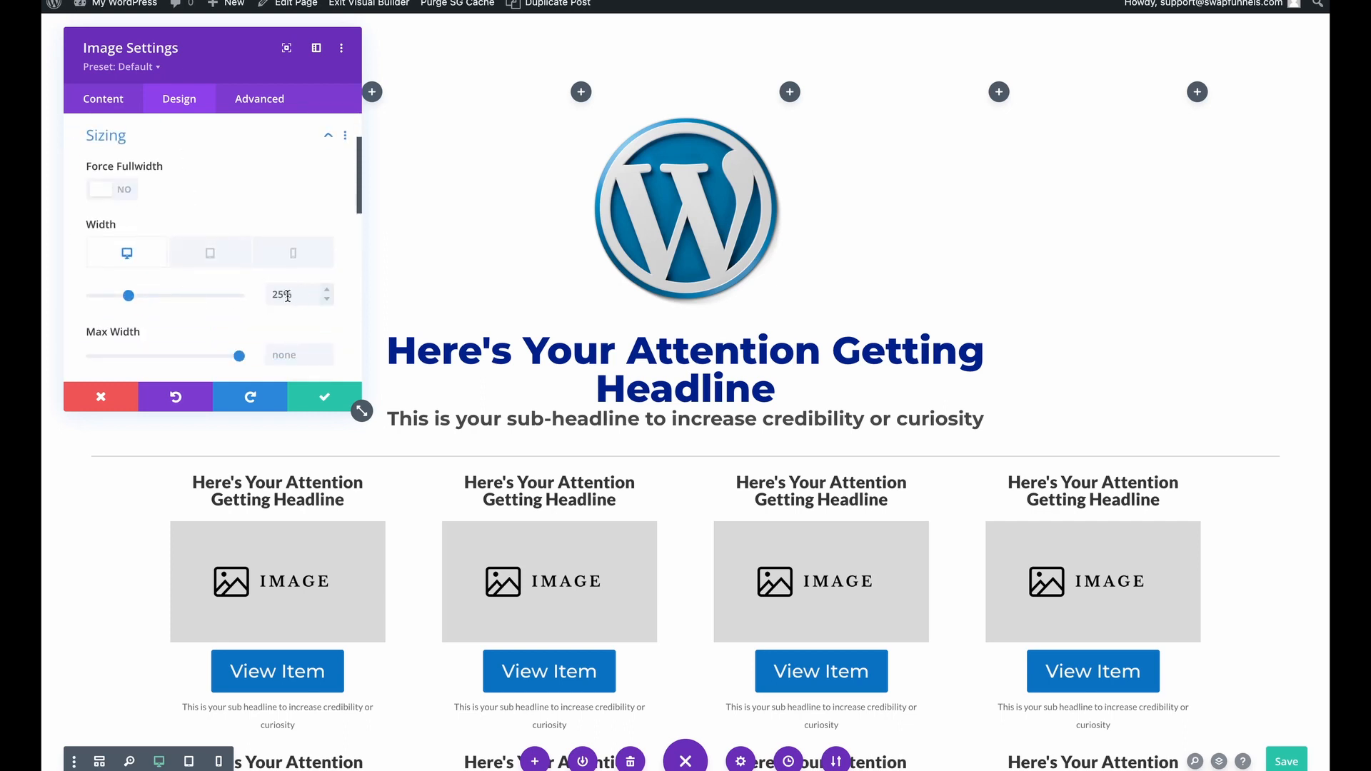
pyautogui.click(327, 300)
pyautogui.click(327, 300)
pyautogui.click(326, 301)
pyautogui.click(326, 301)
pyautogui.moveTo(122, 297)
pyautogui.mouseDown()
pyautogui.moveTo(135, 298)
pyautogui.moveTo(115, 302)
pyautogui.mouseUp()
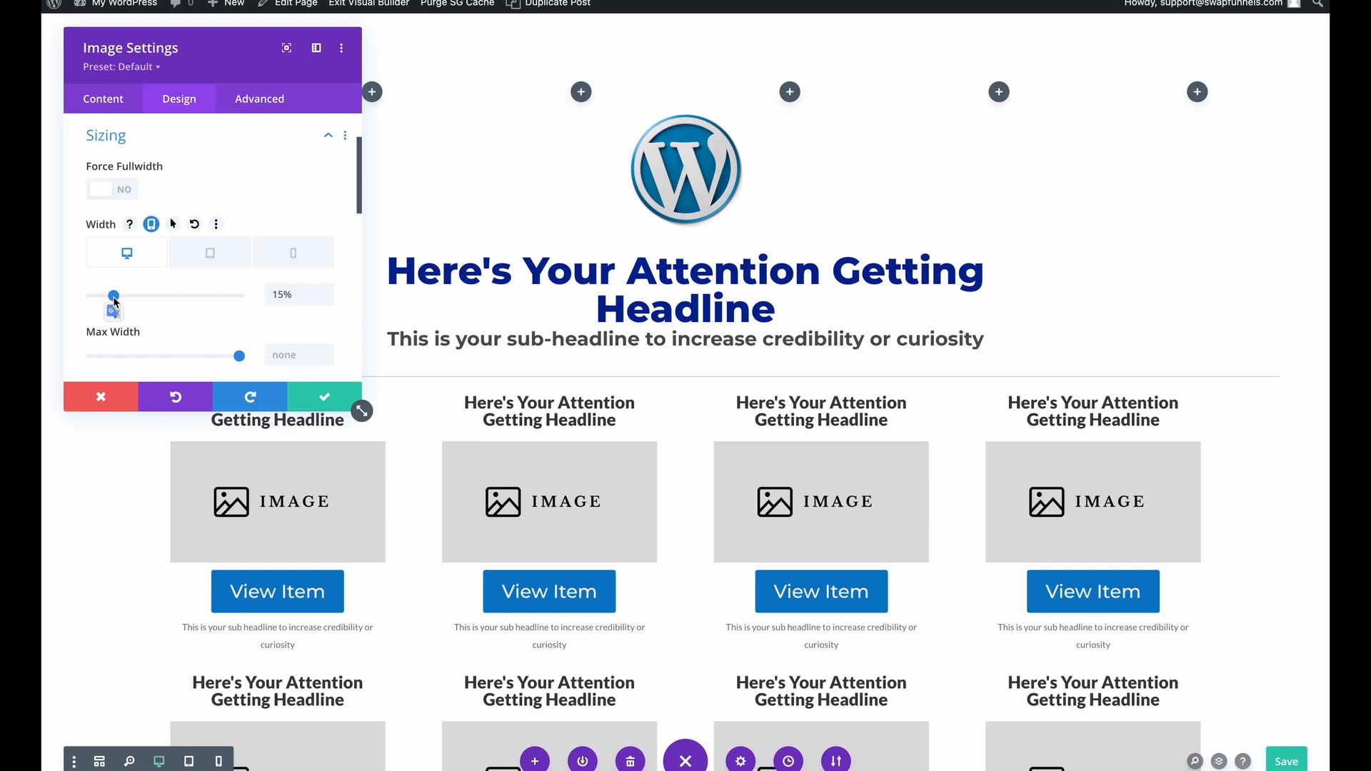
pyautogui.click(324, 397)
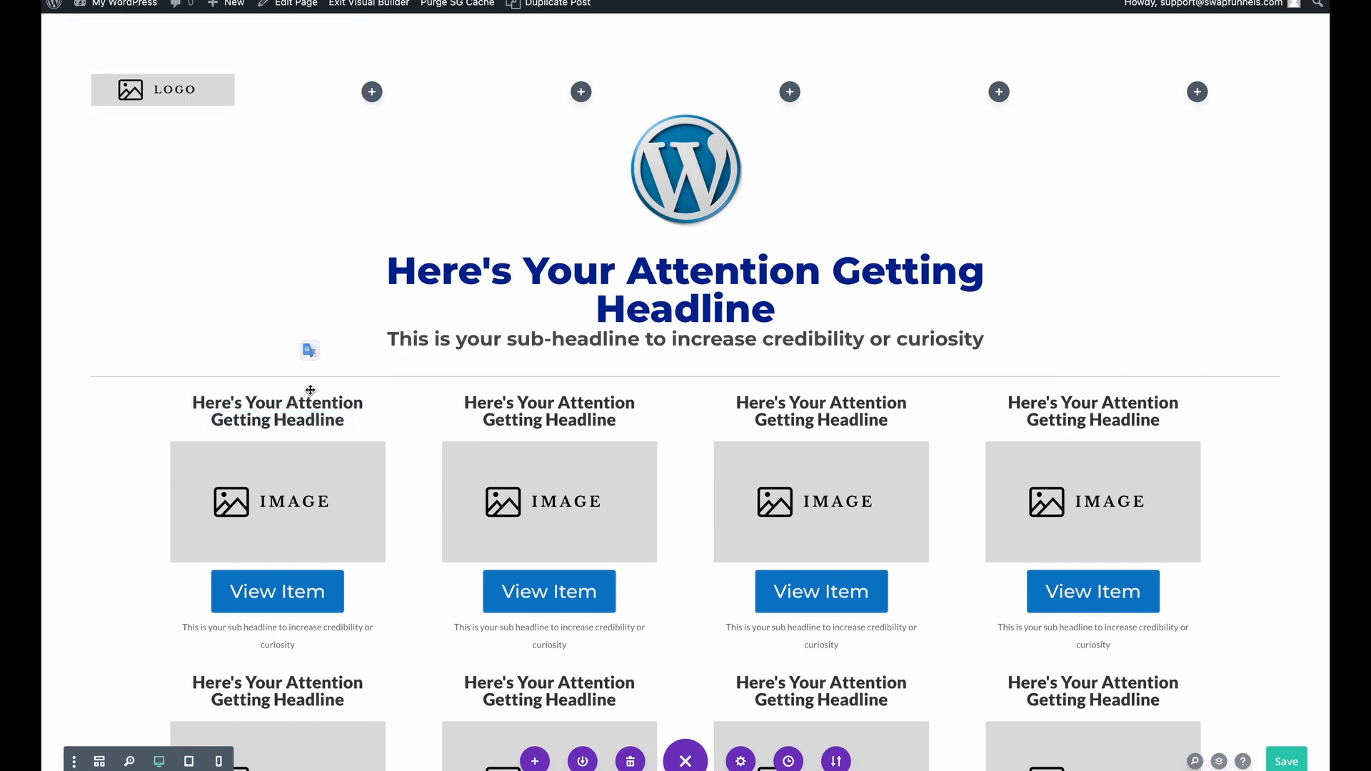
pyautogui.click(1280, 764)
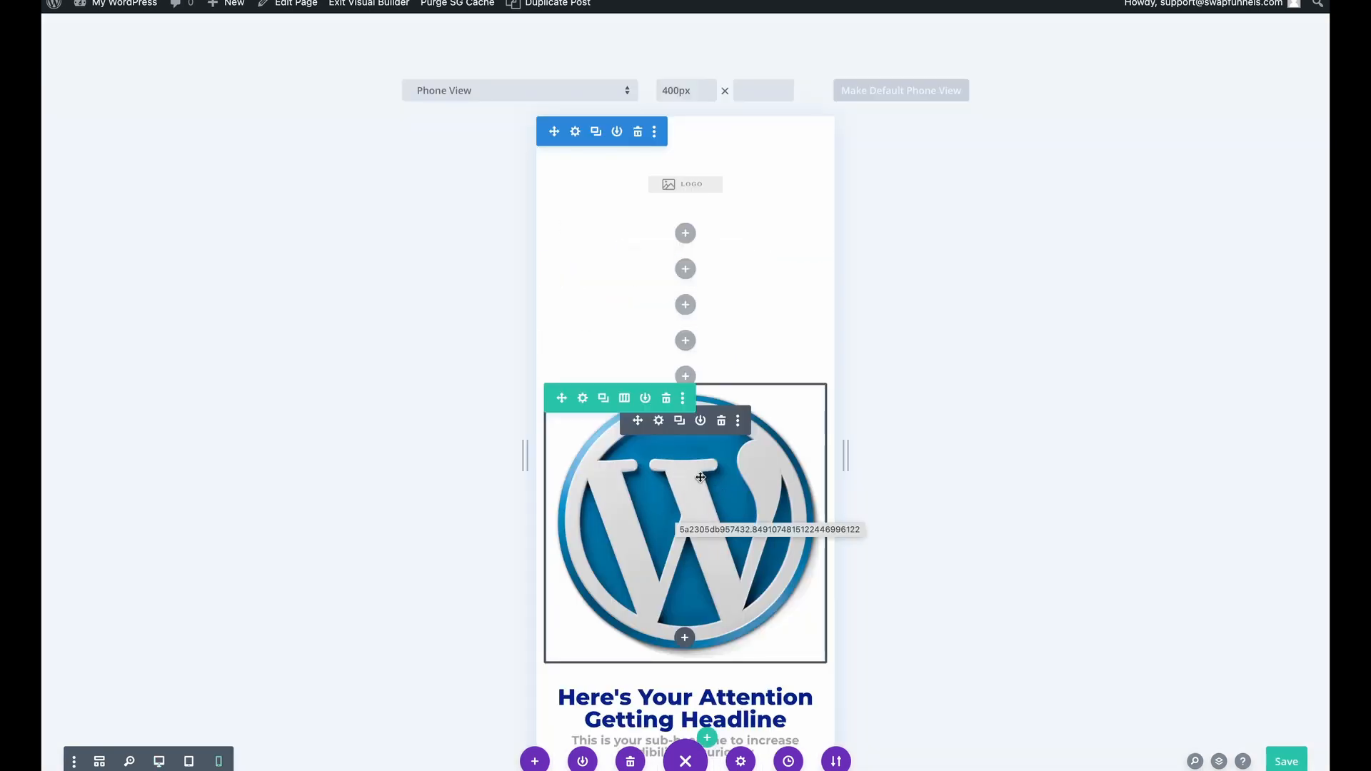
# Review the logo and headline layout in phone view and return to desktop view
pyautogui.scroll(-10, 714, 543)
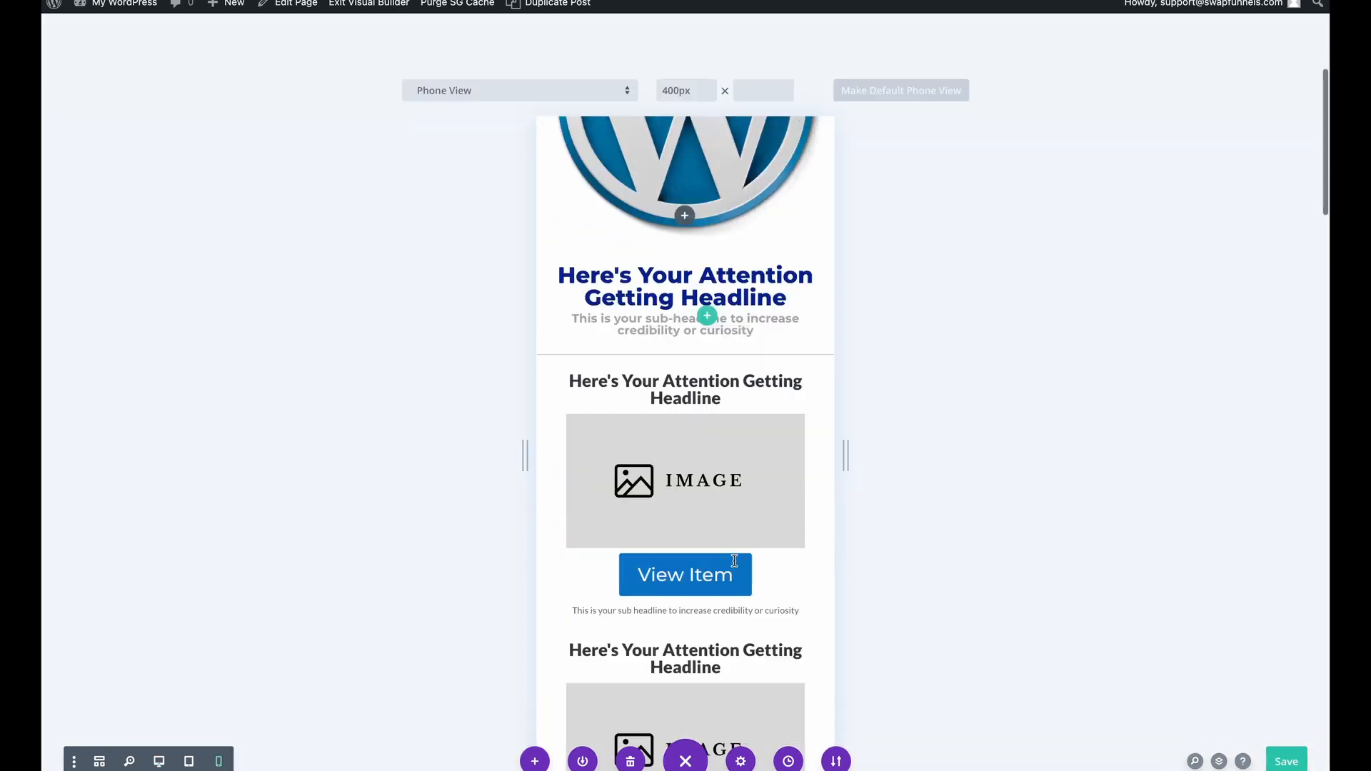
pyautogui.scroll(10, 721, 500)
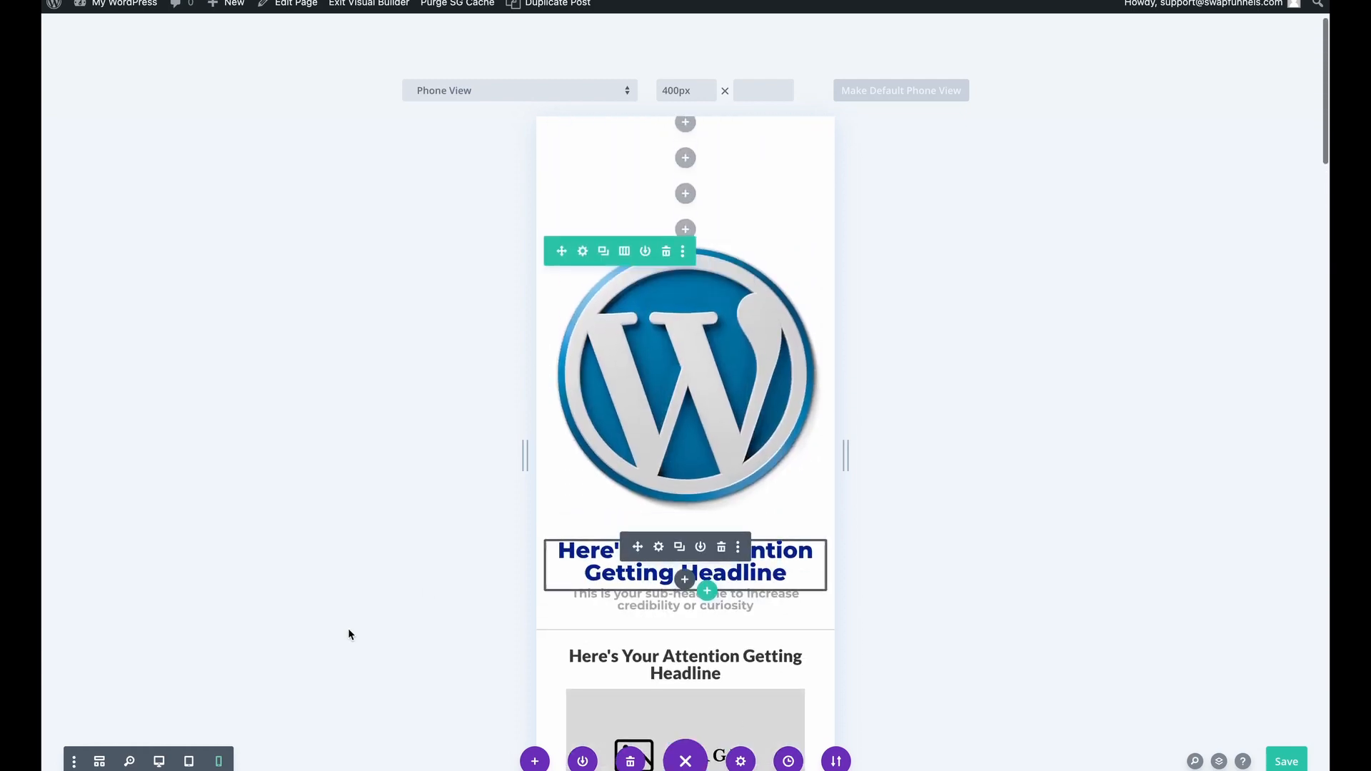
pyautogui.click(160, 761)
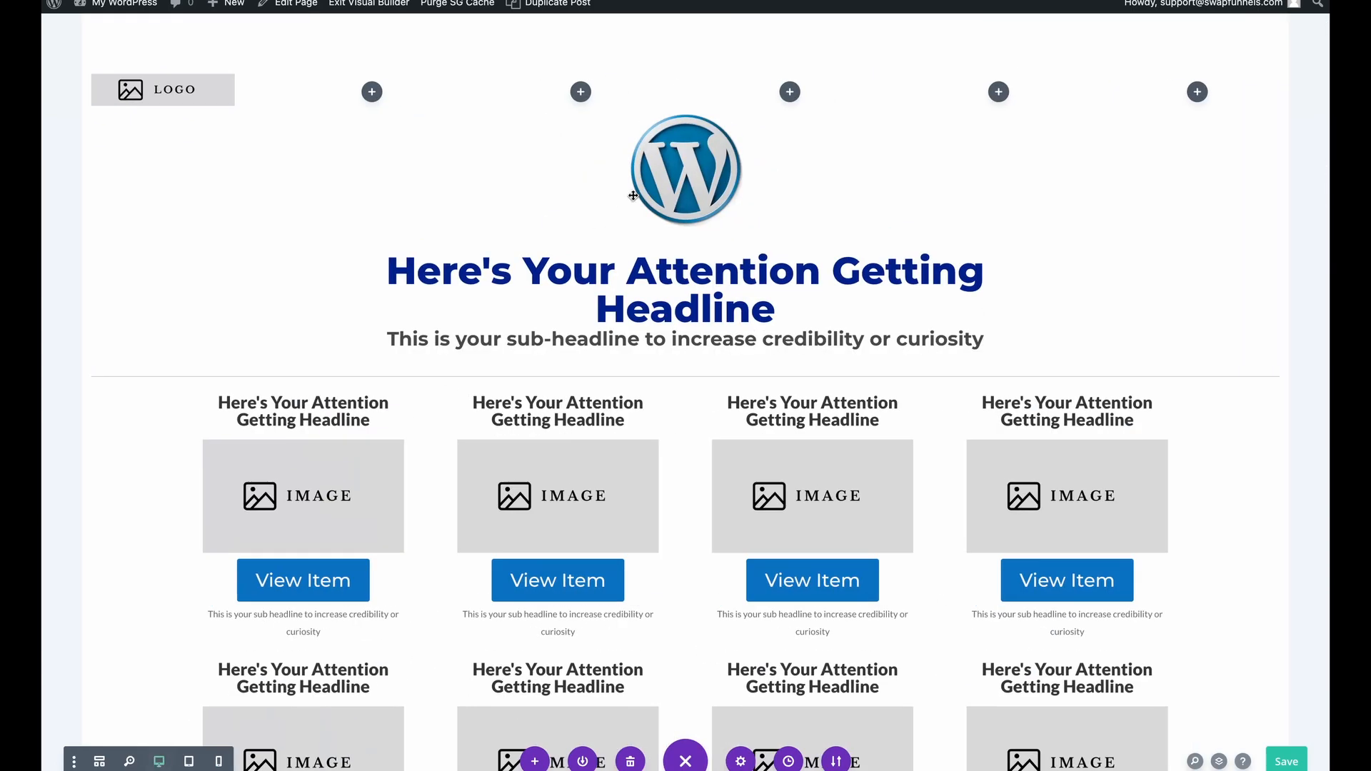
# Set the WordPress logo's phone-specific width to 20% using responsive sizing values and save the page
pyautogui.click(219, 761)
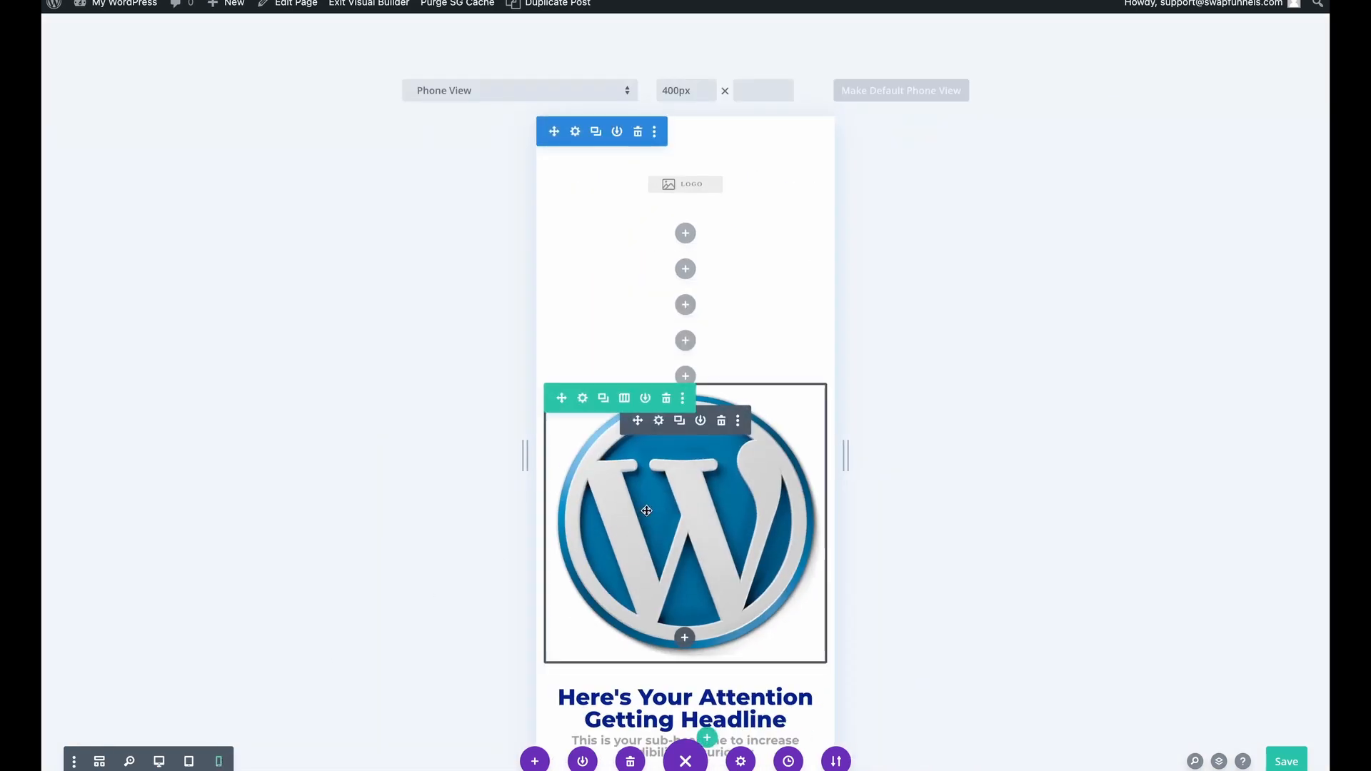
pyautogui.scroll(-2, 647, 510)
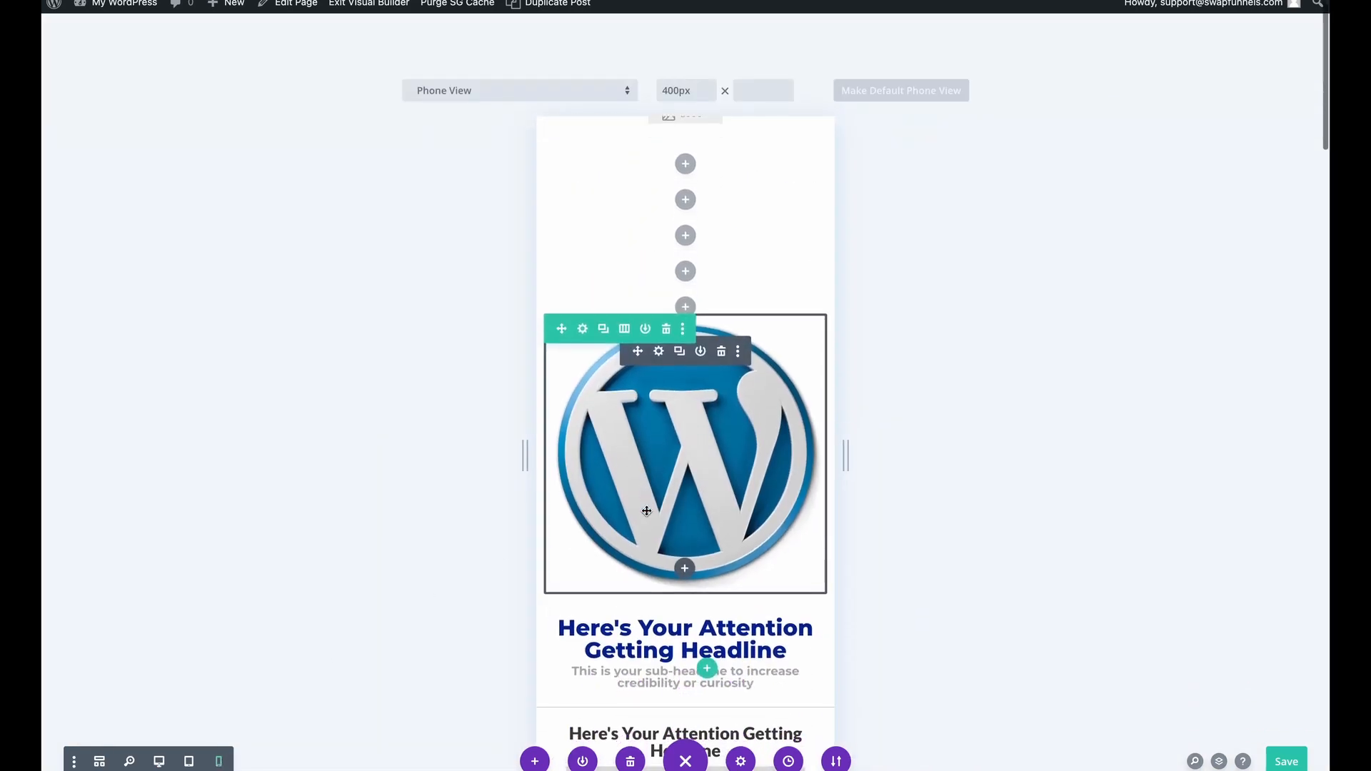
pyautogui.click(659, 352)
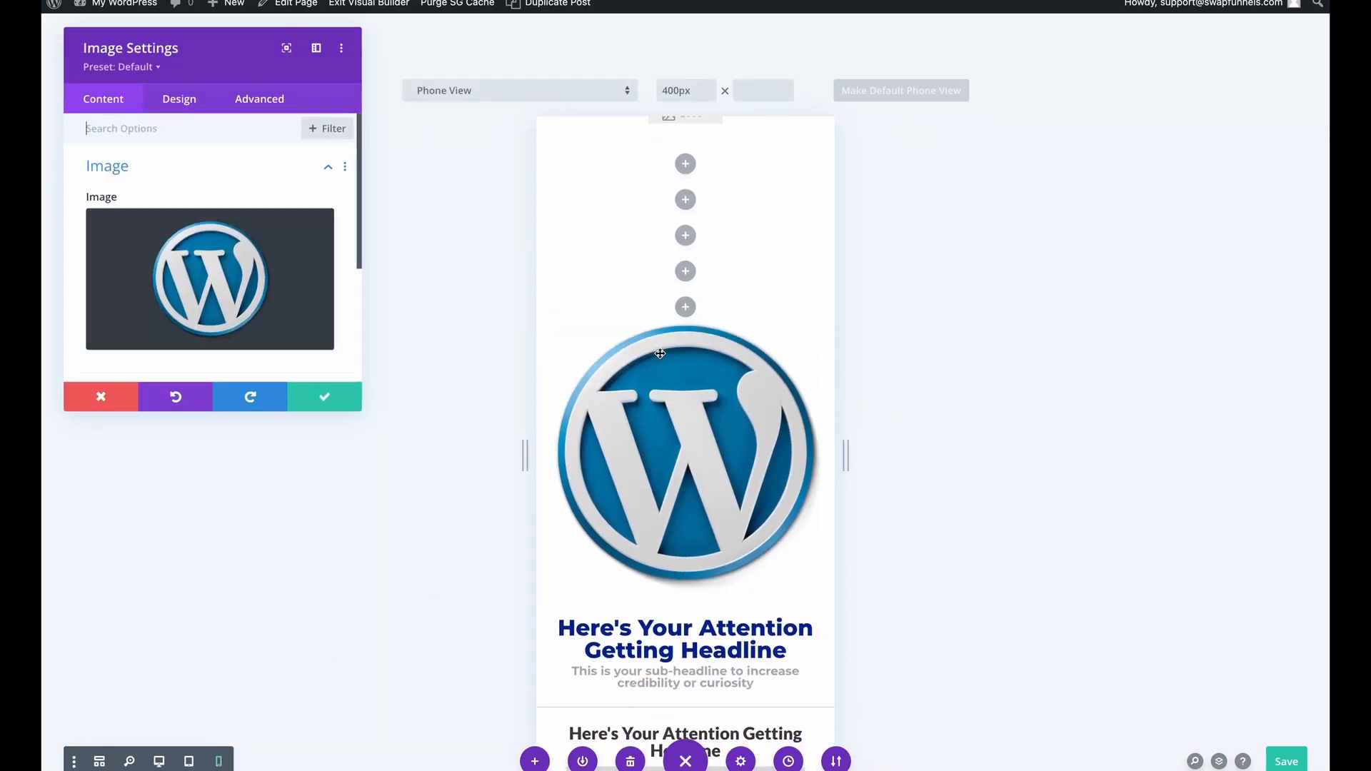
pyautogui.click(184, 107)
pyautogui.click(172, 216)
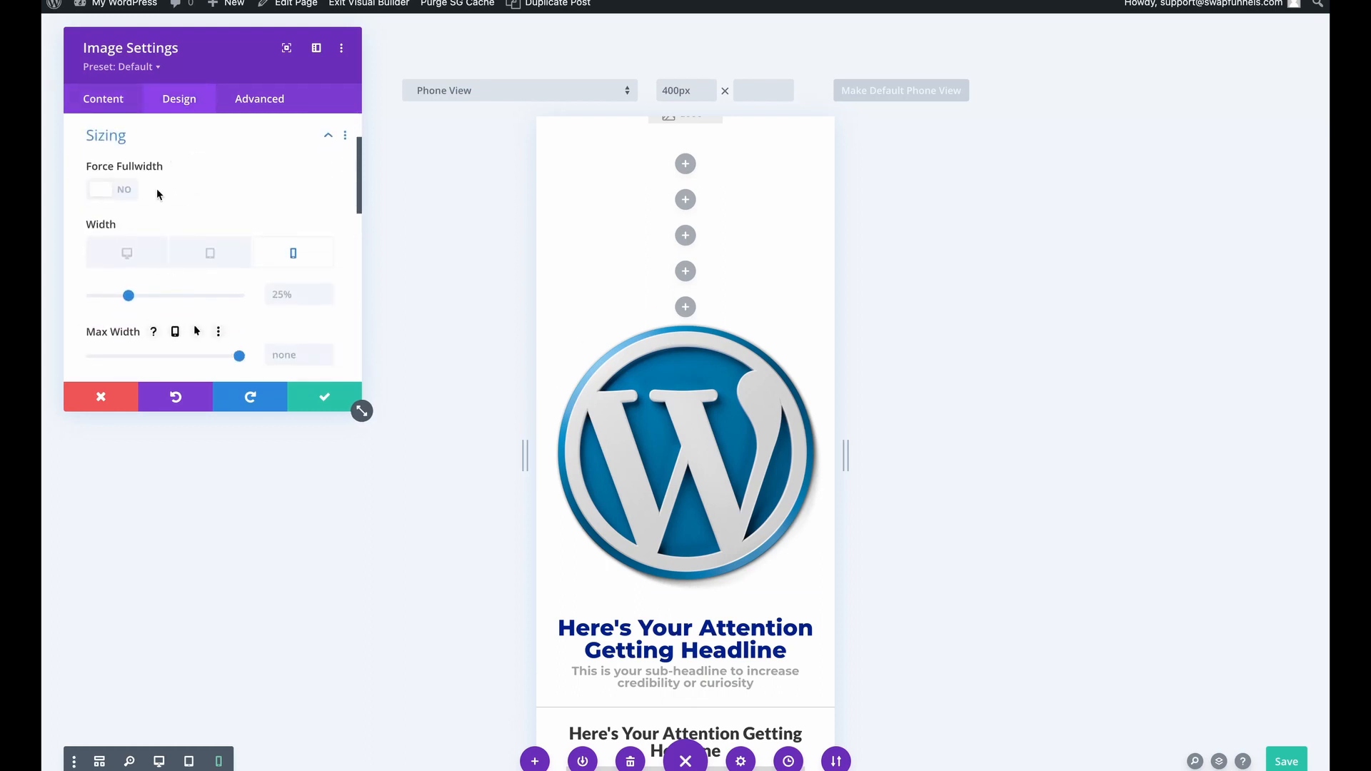
pyautogui.moveTo(173, 231)
pyautogui.click(151, 226)
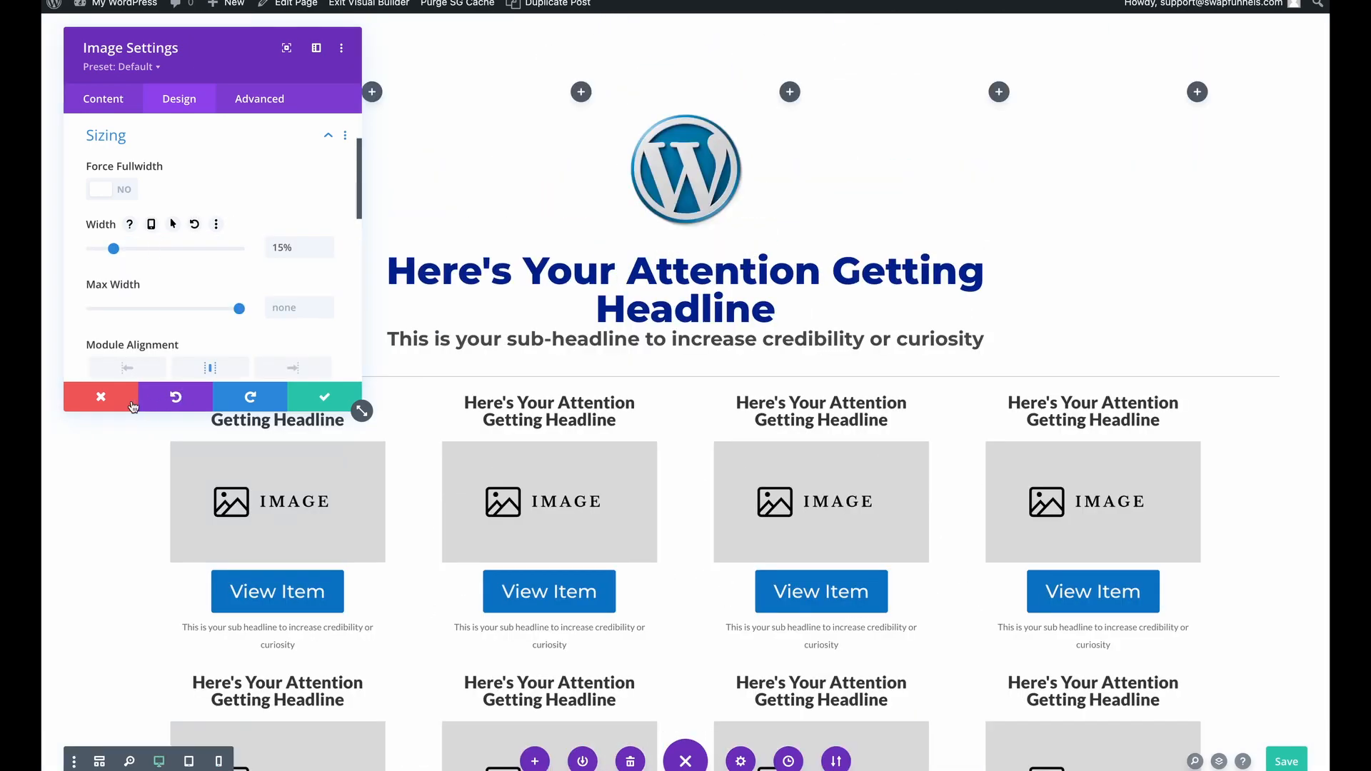
pyautogui.click(219, 762)
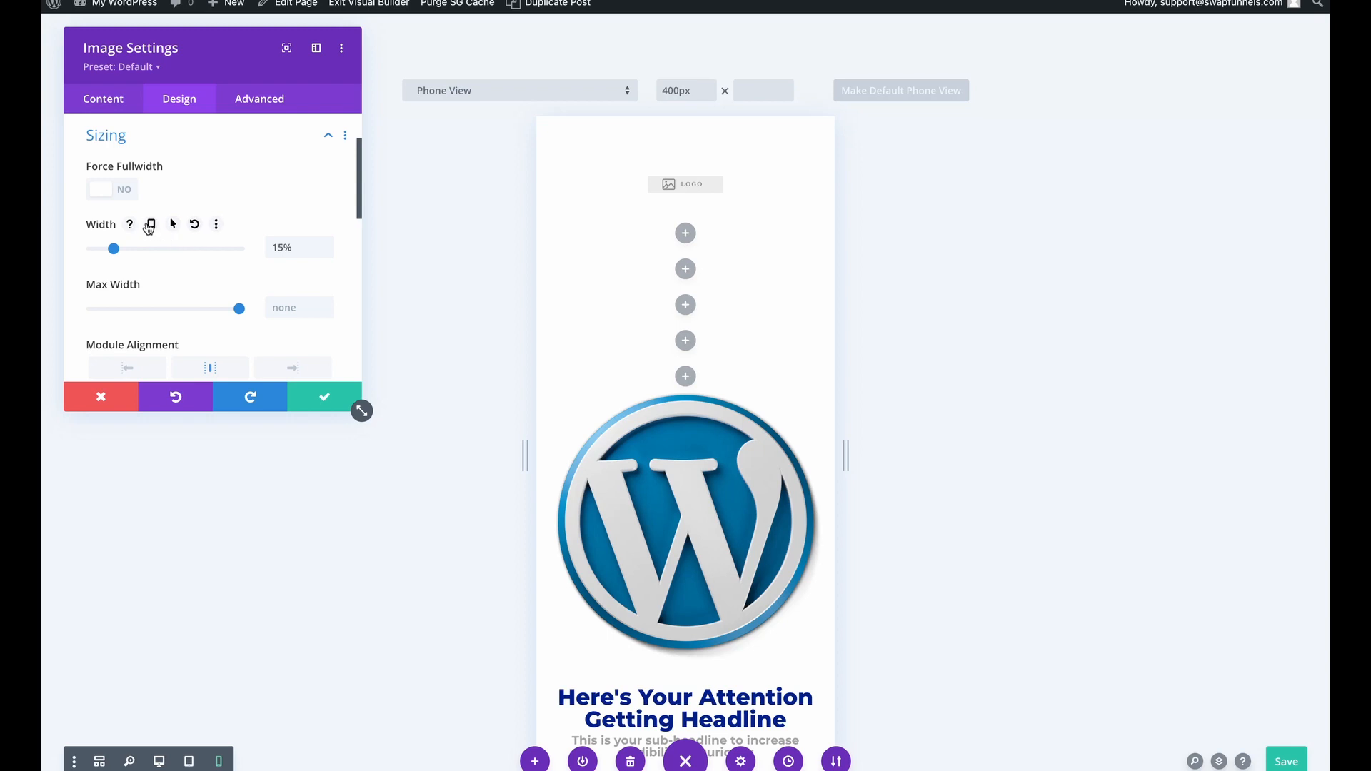
pyautogui.click(151, 226)
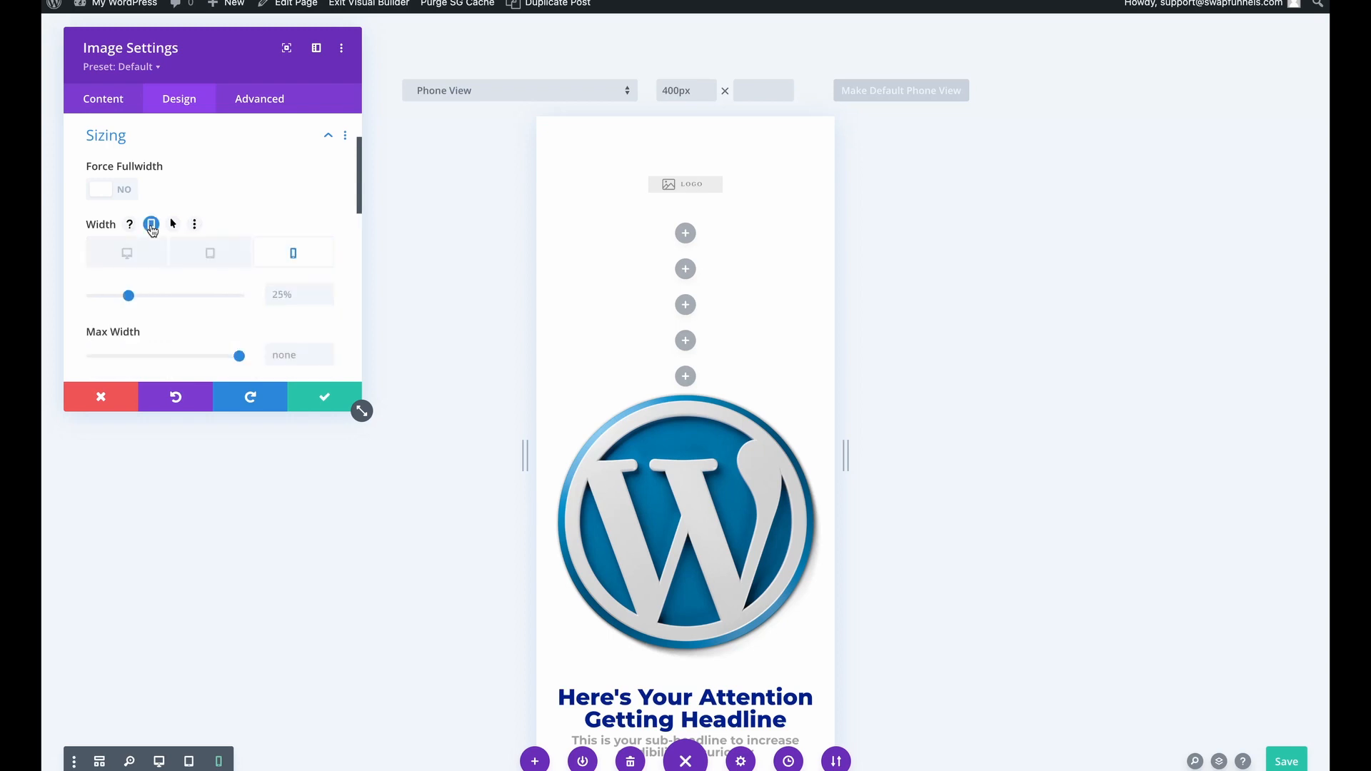
pyautogui.click(129, 297)
pyautogui.moveTo(127, 296)
pyautogui.mouseDown()
pyautogui.moveTo(144, 297)
pyautogui.moveTo(122, 303)
pyautogui.mouseUp()
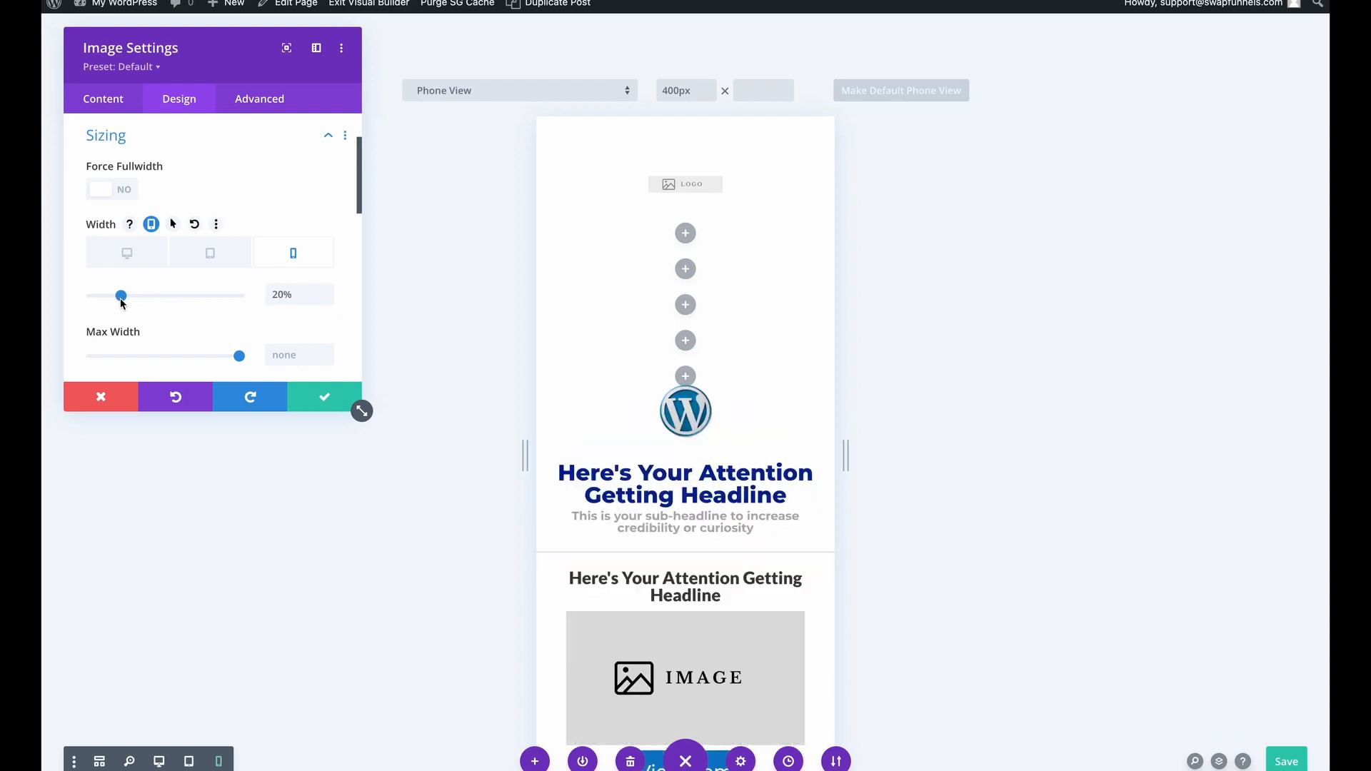
pyautogui.click(309, 397)
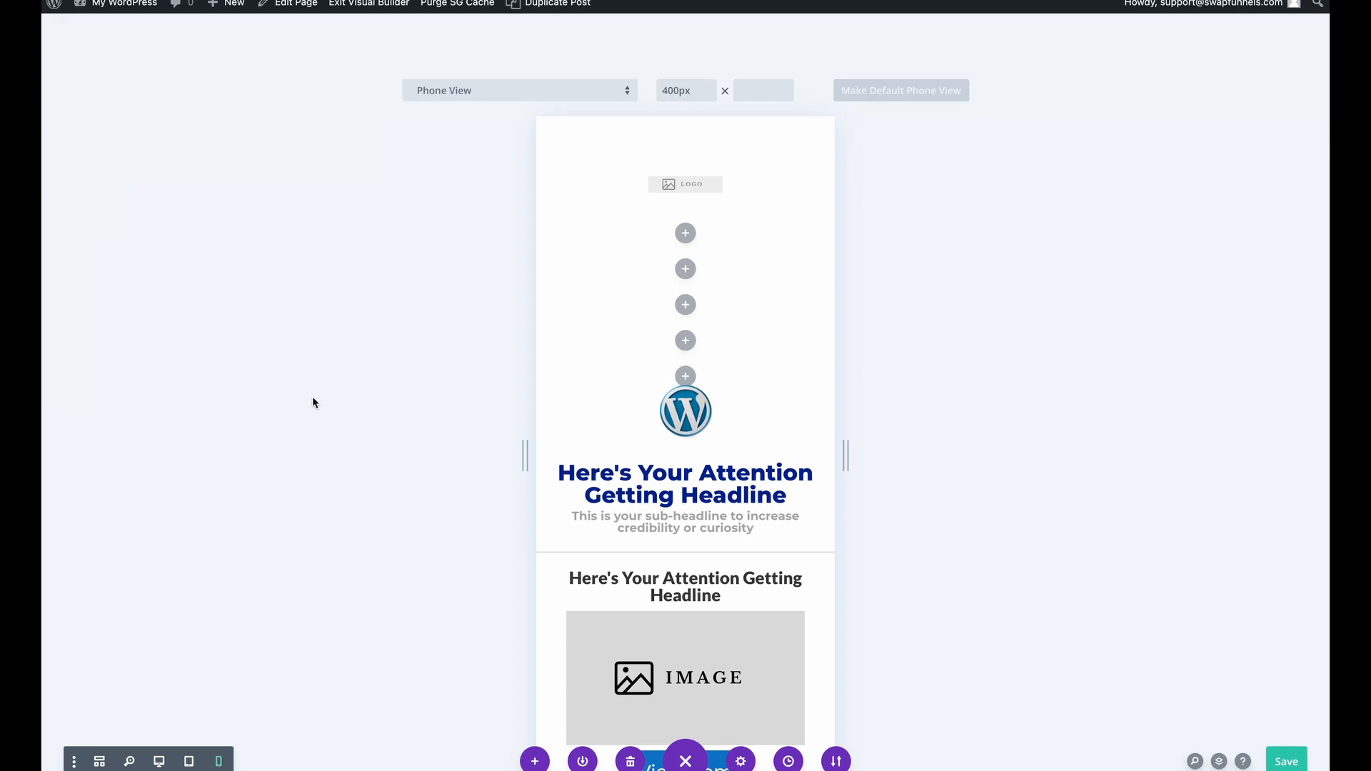
pyautogui.click(1282, 756)
# Remove the small logo placeholder row with empty columns above the WordPress logo, check the phone view, and save the page
pyautogui.click(160, 763)
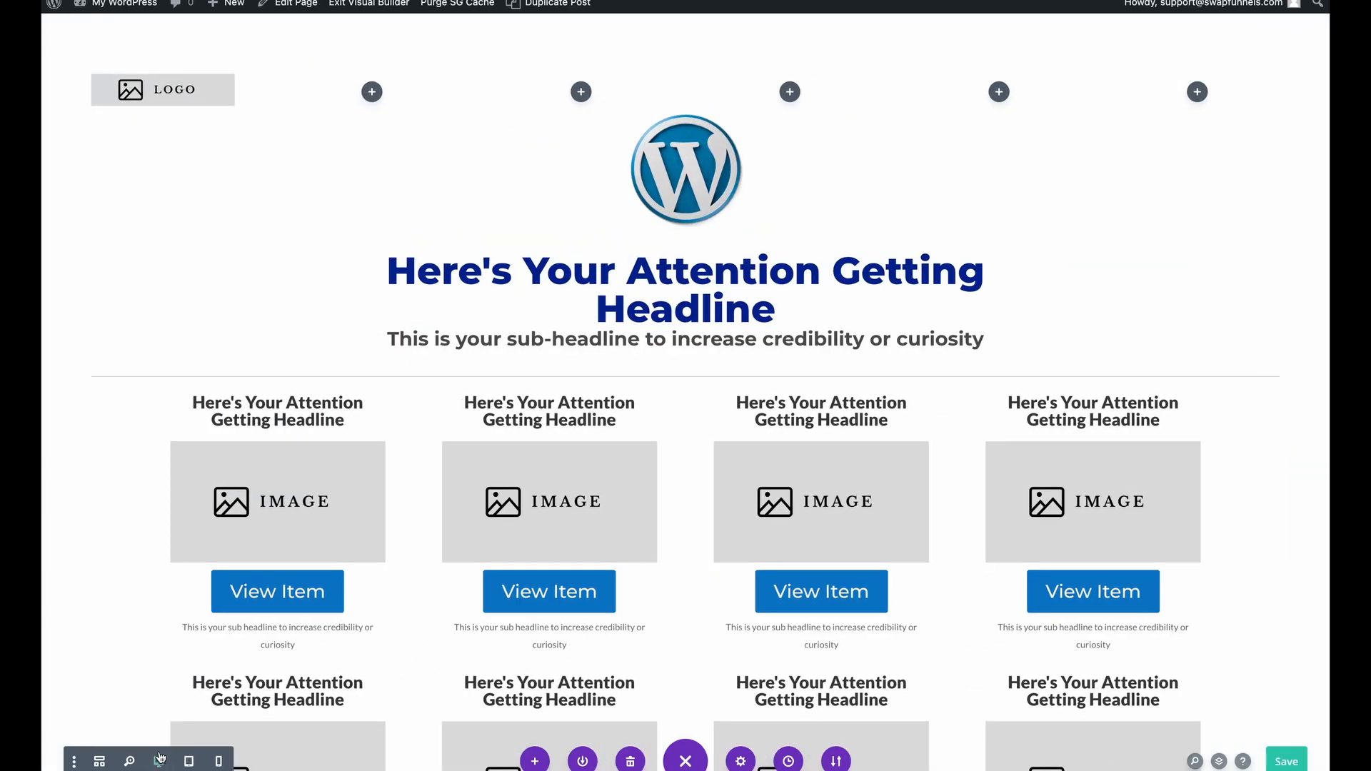
pyautogui.click(221, 762)
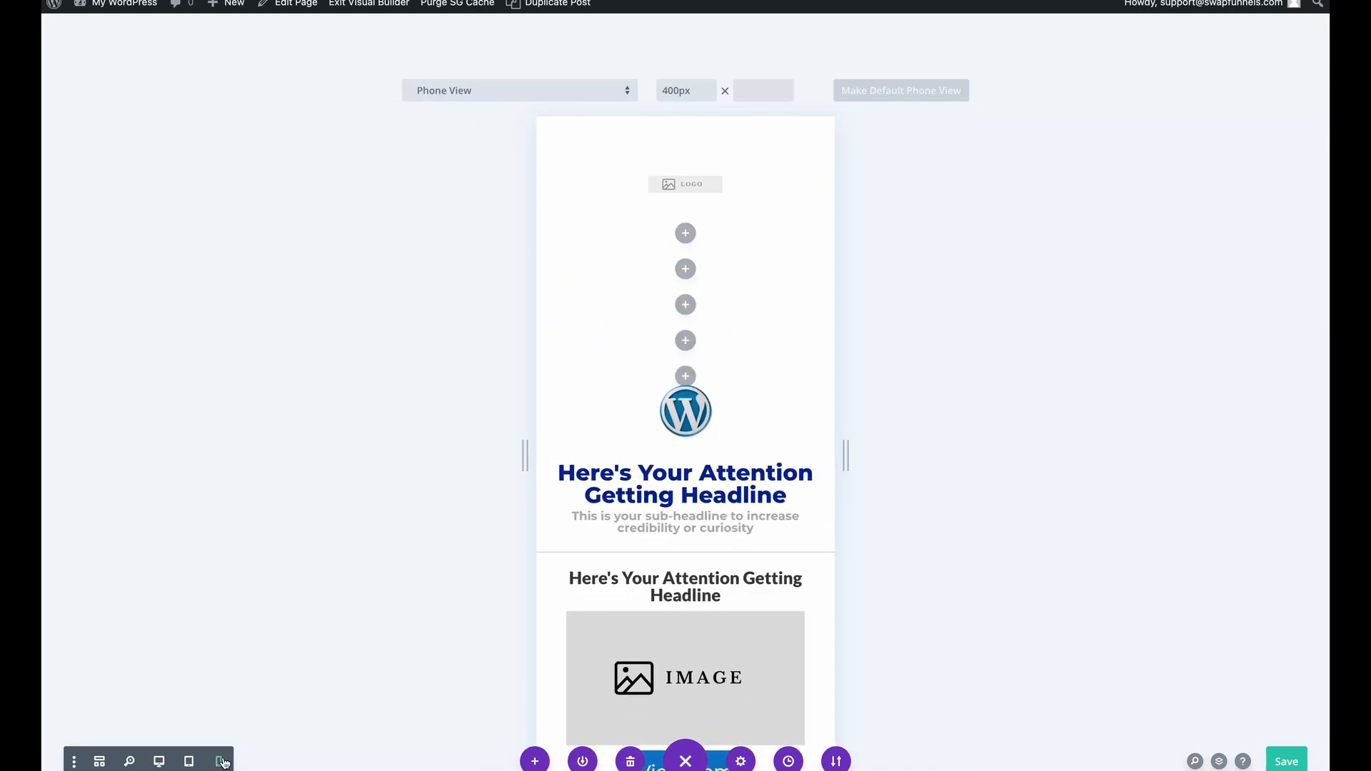
pyautogui.click(158, 762)
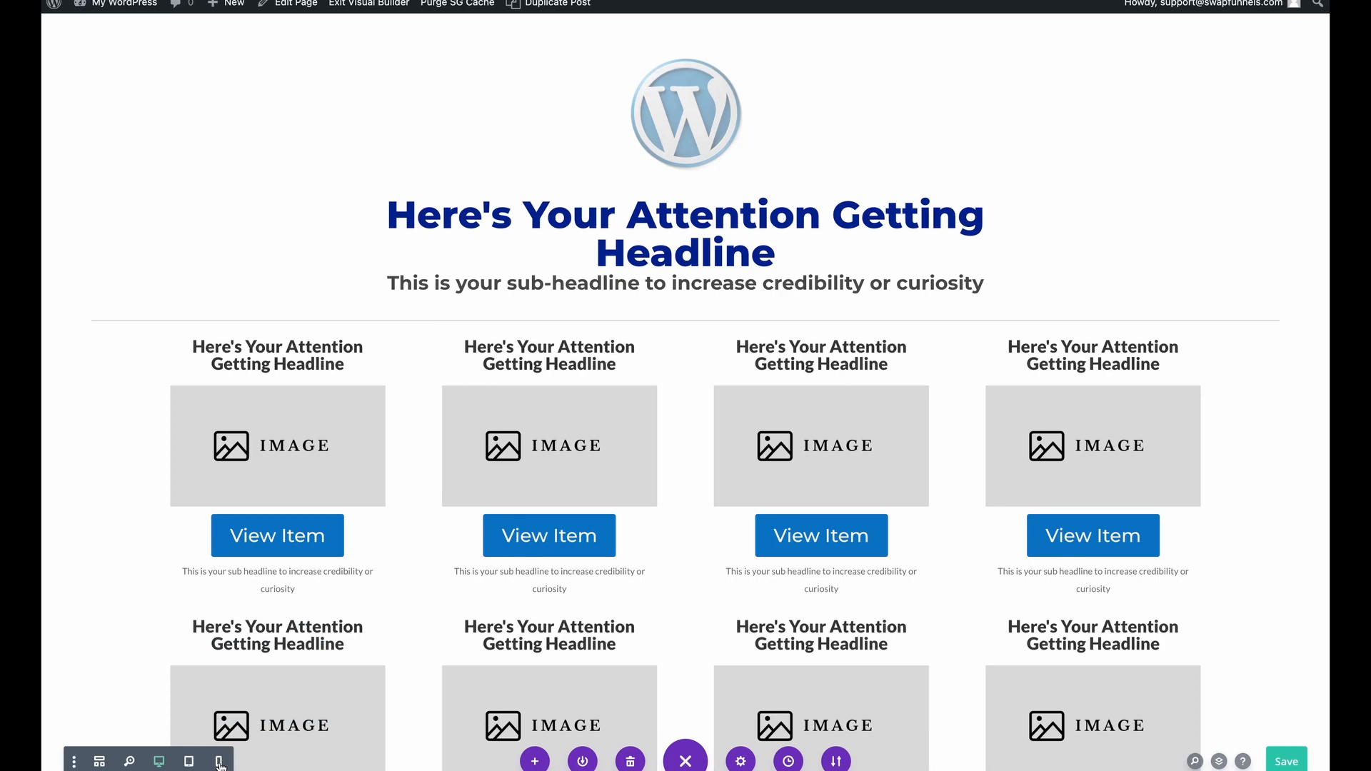
pyautogui.click(219, 761)
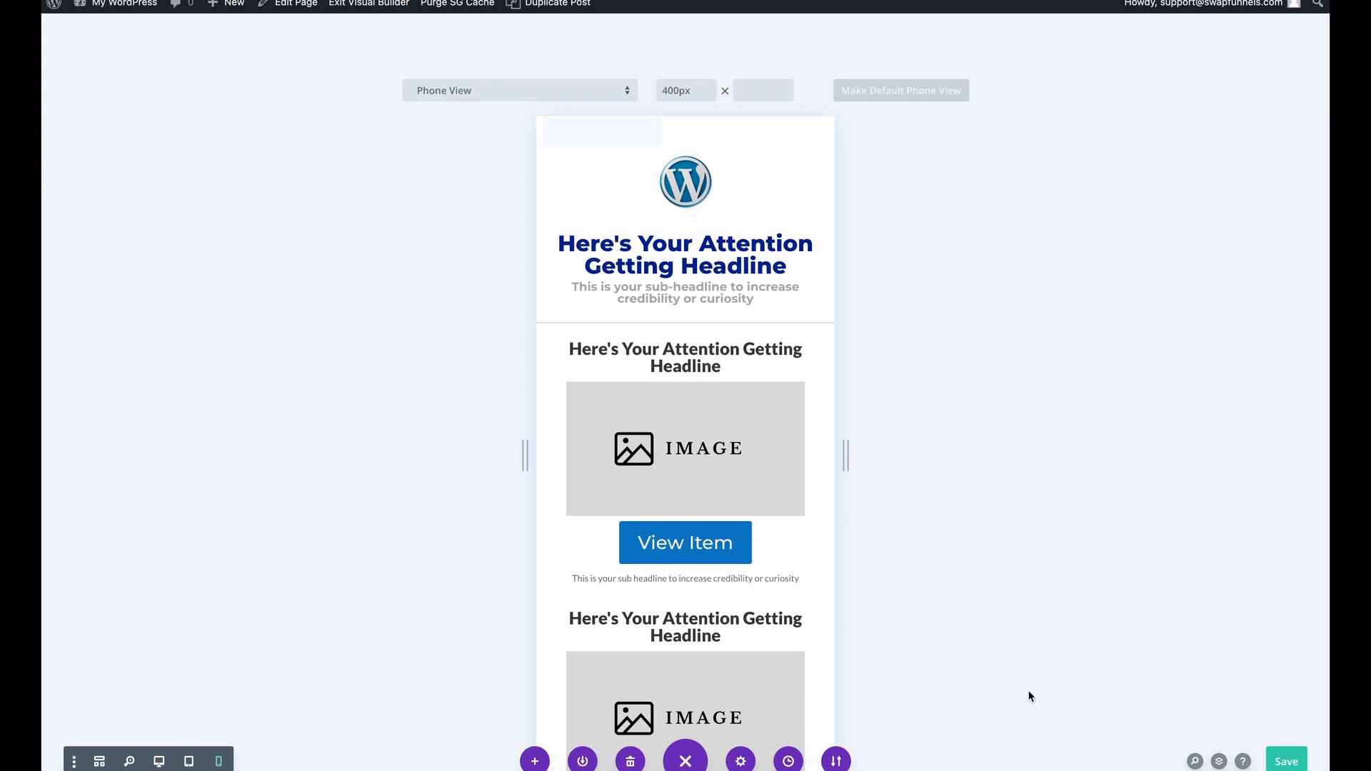
pyautogui.click(1286, 761)
pyautogui.click(159, 761)
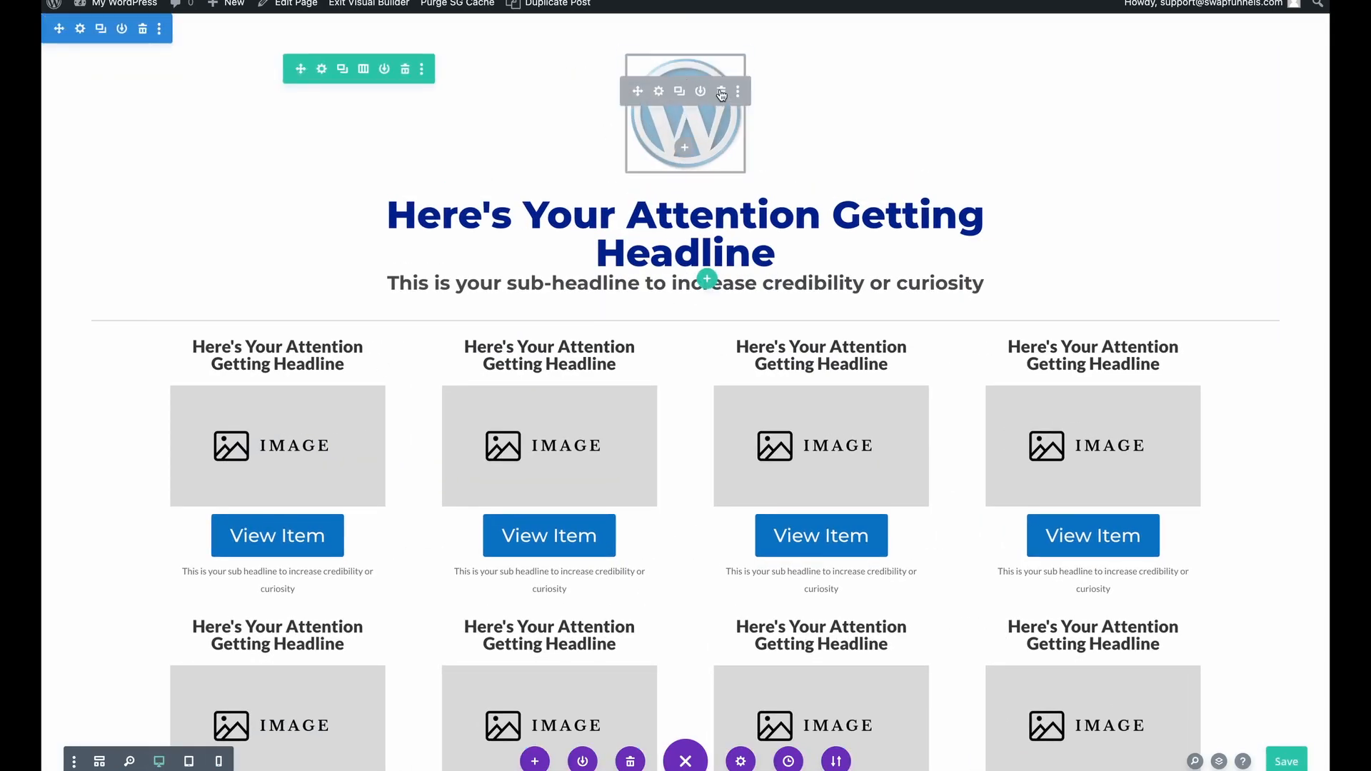
# Re-enable the WordPress logo on desktop through the module's per-device disable options
pyautogui.click(738, 92)
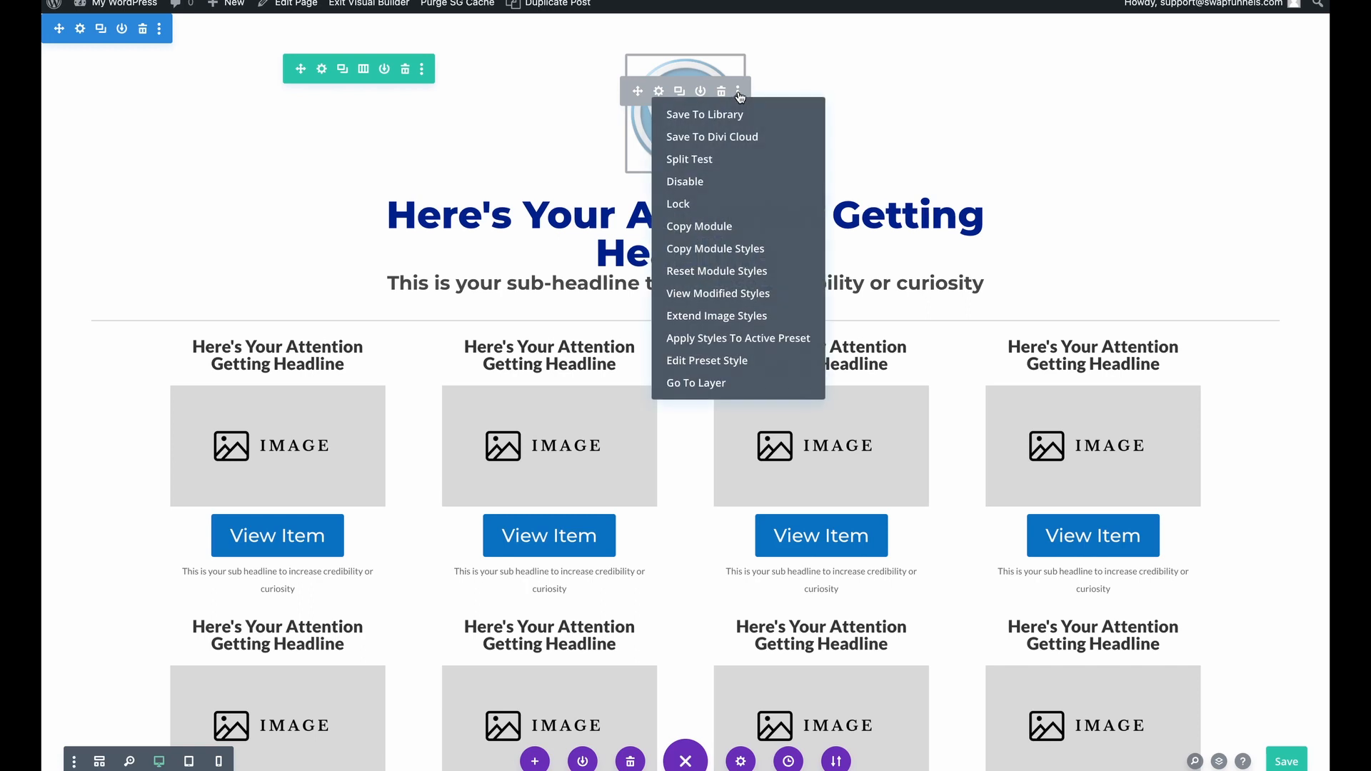
pyautogui.moveTo(694, 189)
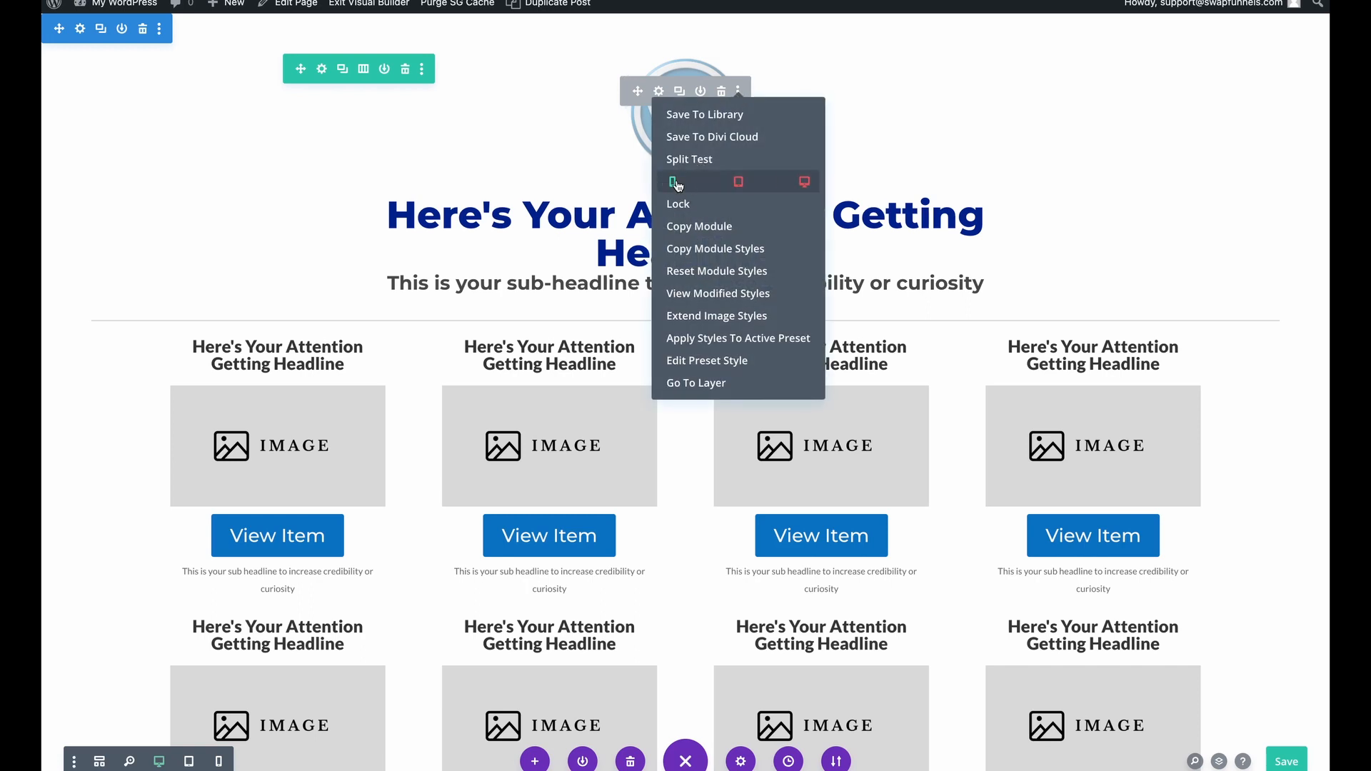
pyautogui.click(803, 183)
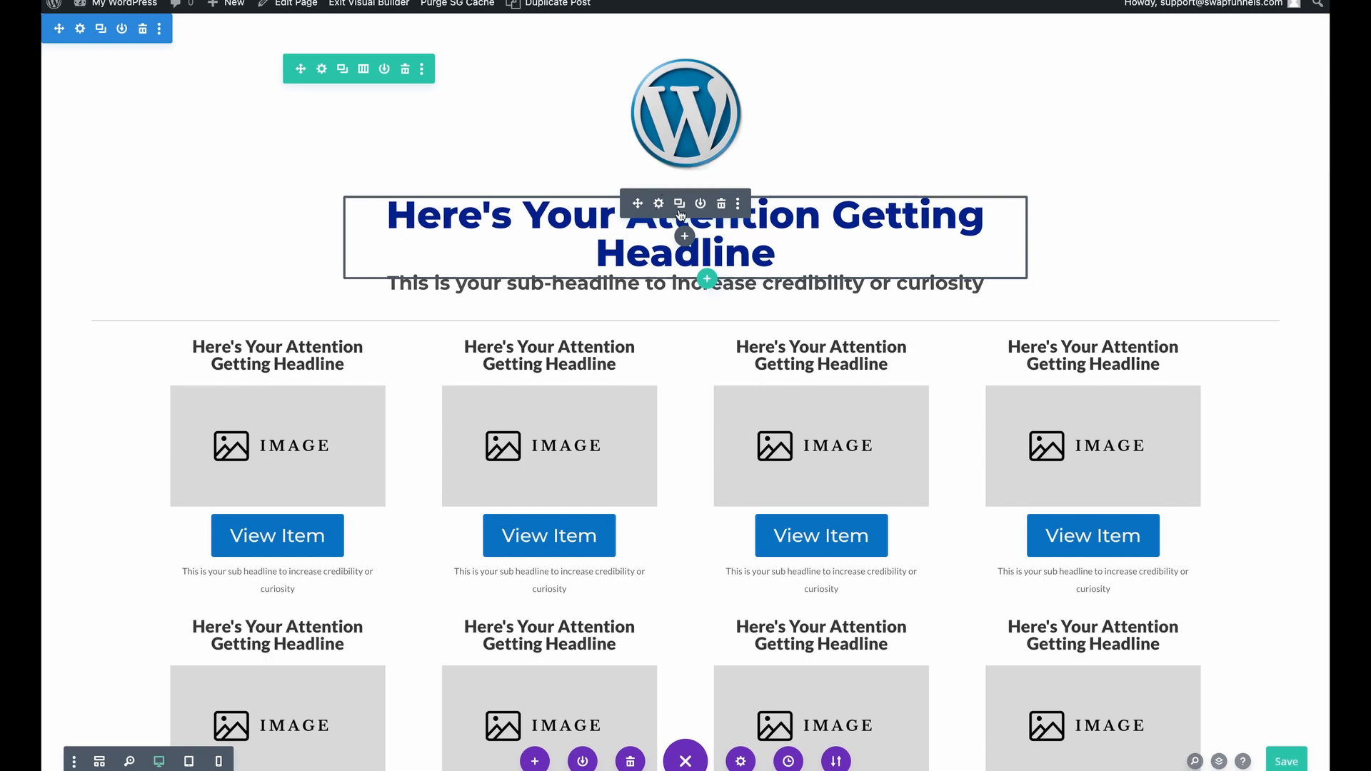
# Switch to phone view and open the main headline's text settings at its body text
pyautogui.click(219, 761)
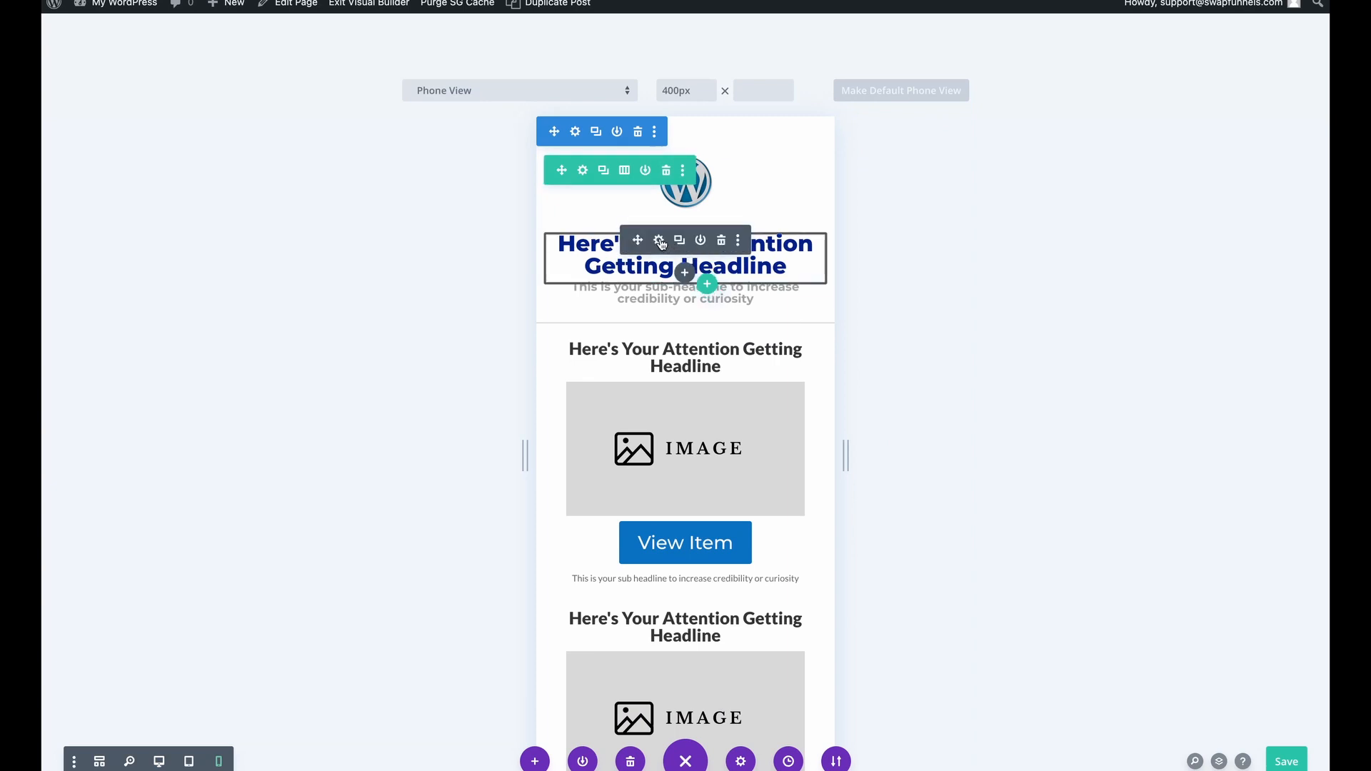
pyautogui.click(660, 243)
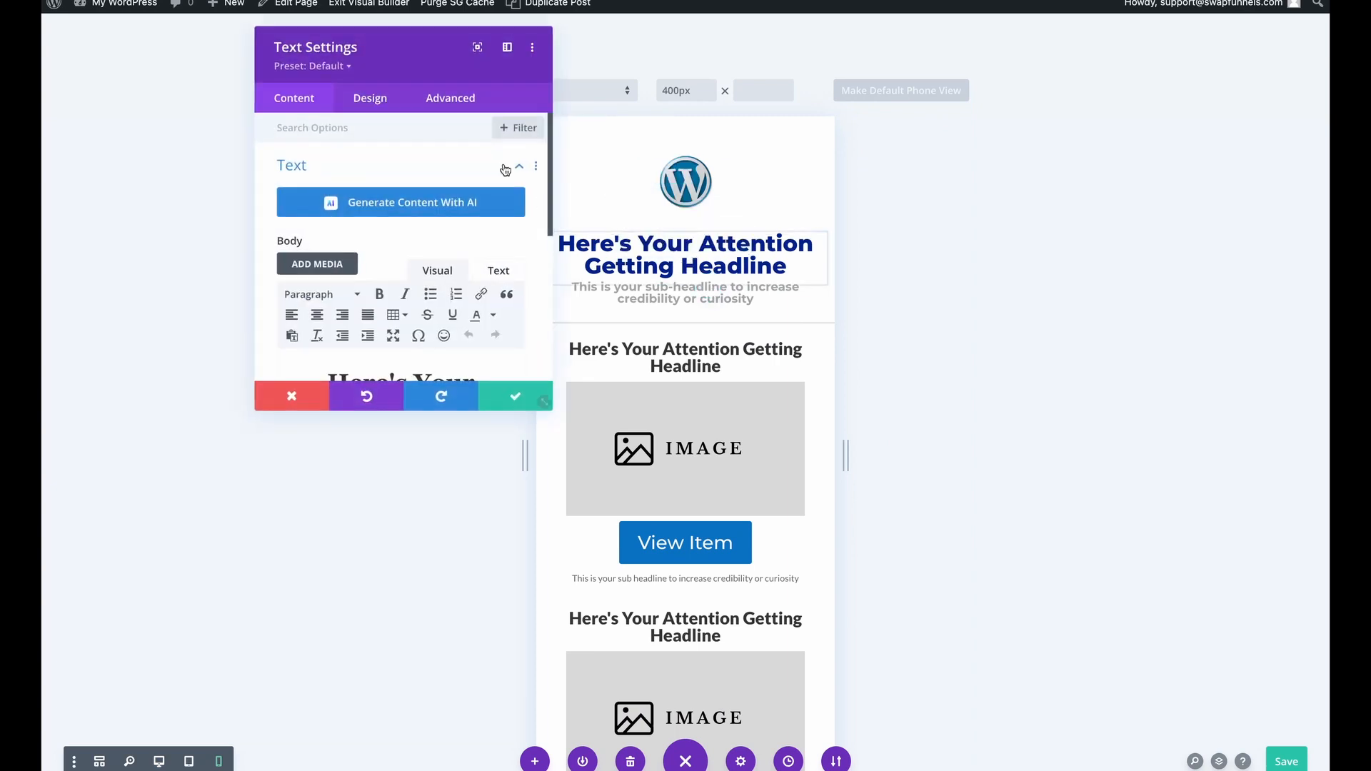
pyautogui.moveTo(420, 70); pyautogui.dragTo(368, 72)
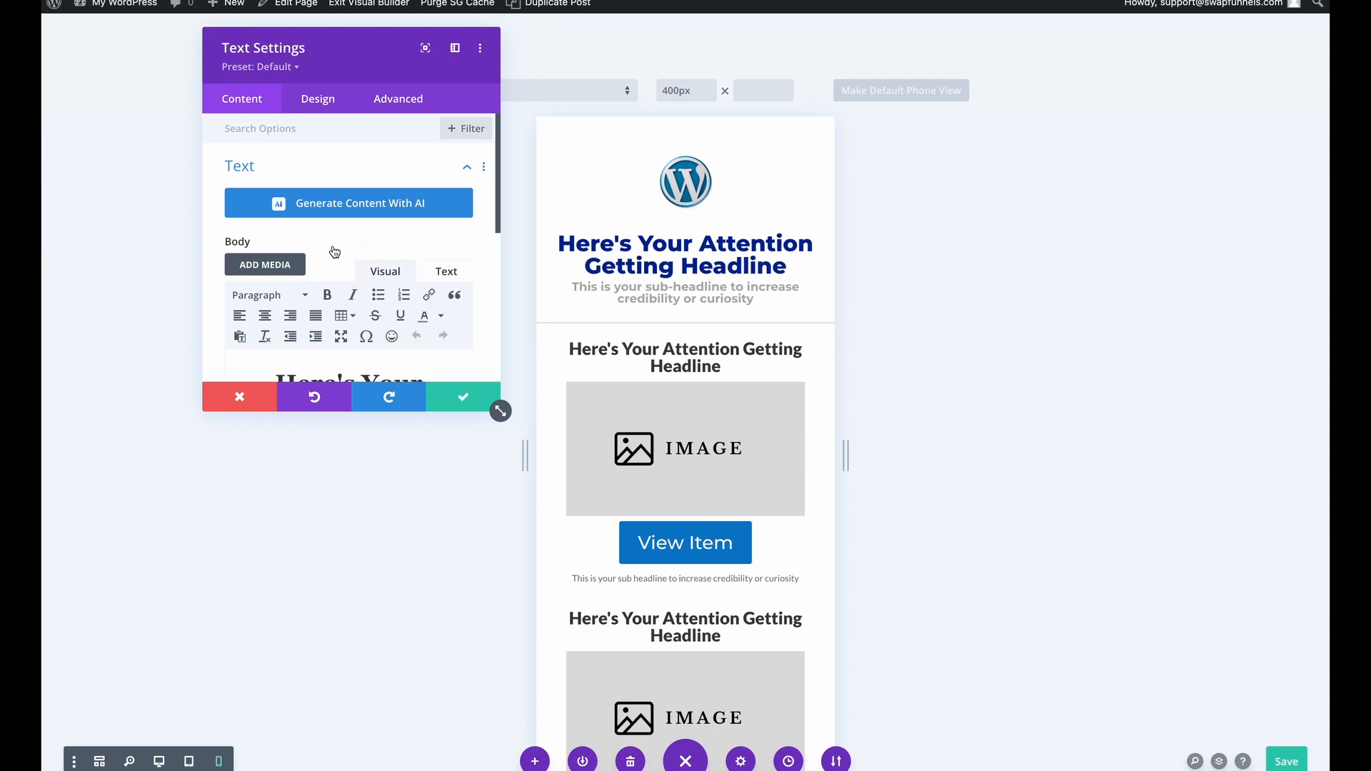
pyautogui.scroll(-1, 334, 250)
pyautogui.scroll(-1, 335, 250)
pyautogui.click(319, 293)
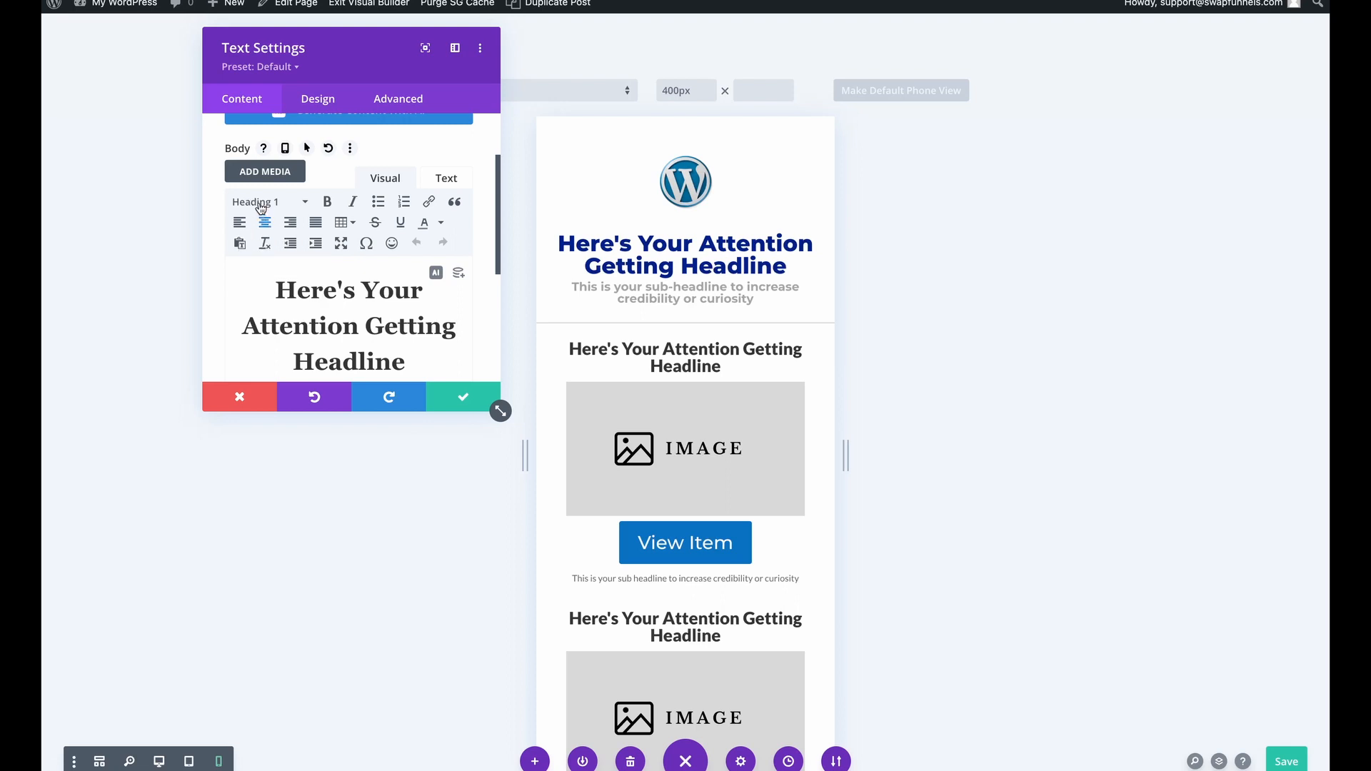
# Change the whole main headline's paragraph format to Heading 3
pyautogui.click(302, 205)
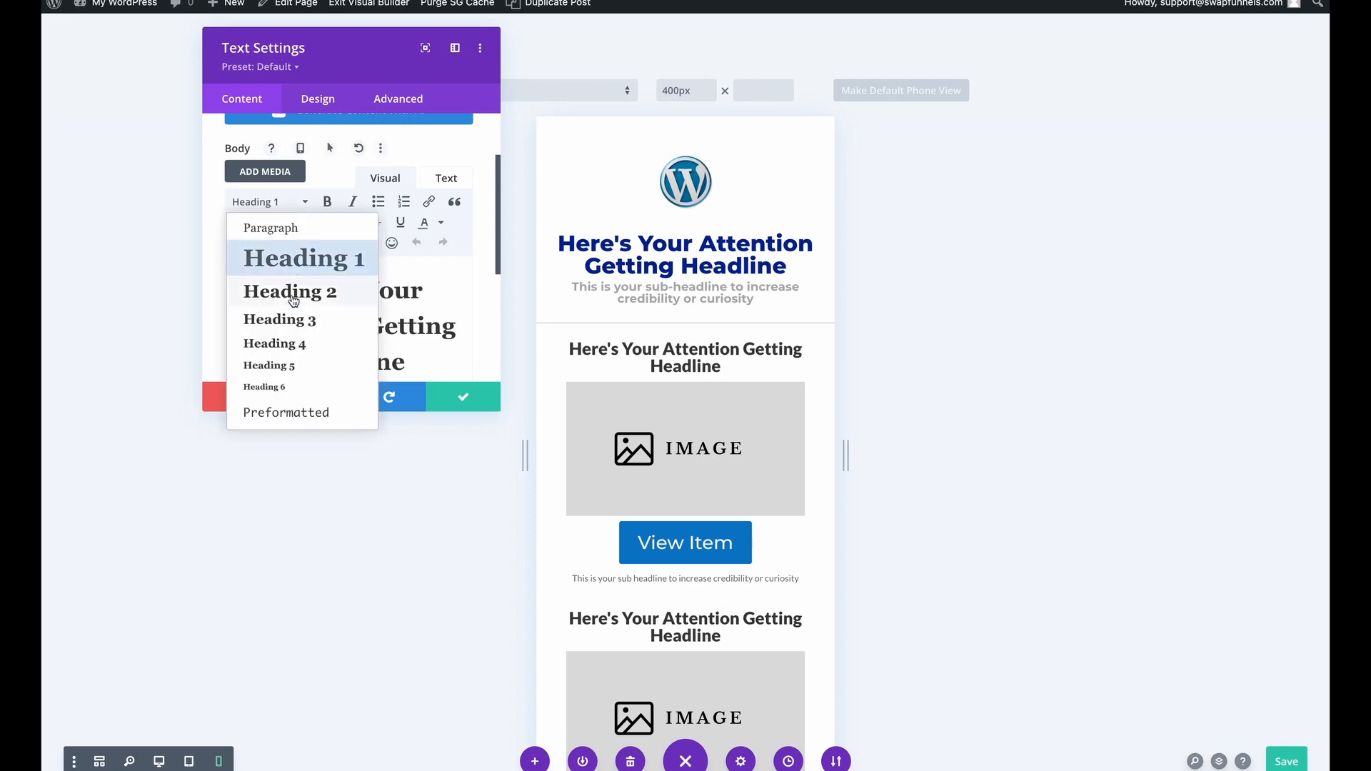
pyautogui.click(426, 319)
pyautogui.tripleClick(350, 331)
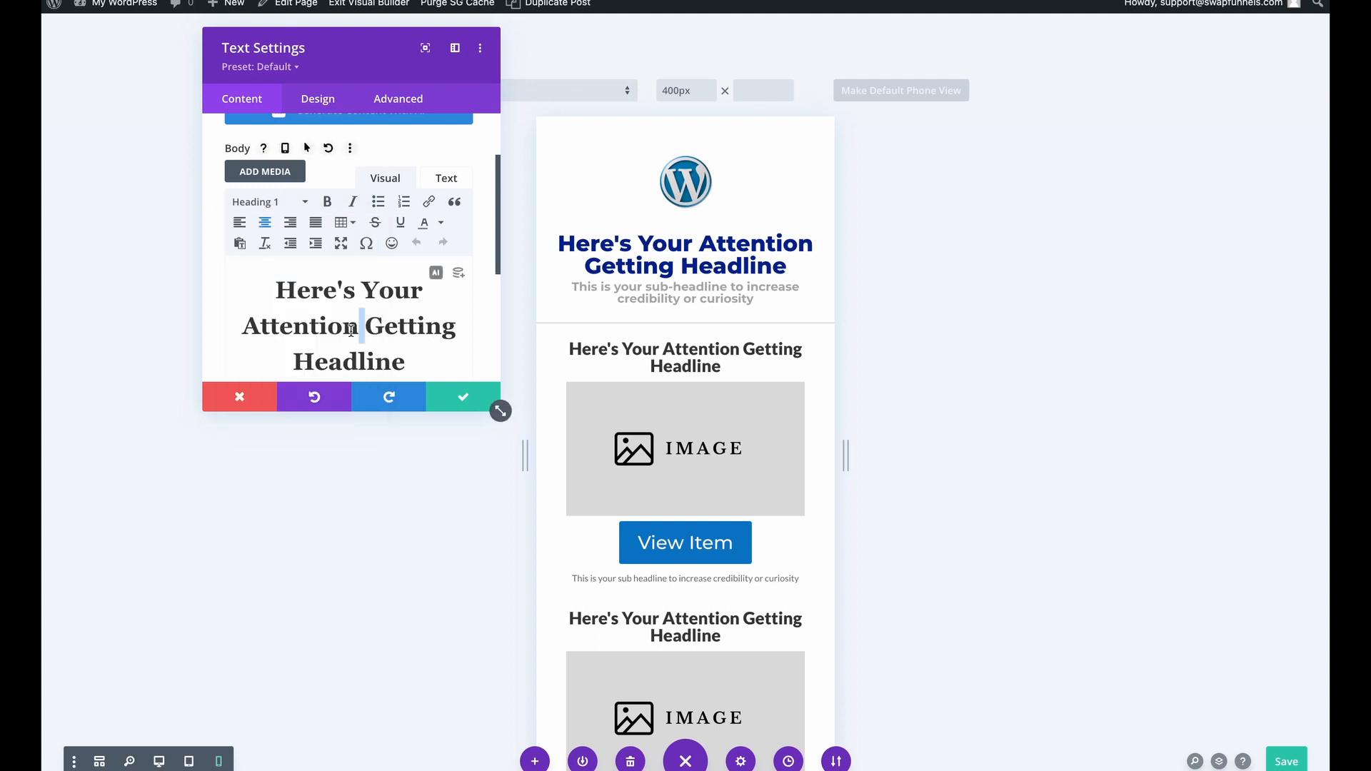
pyautogui.click(302, 205)
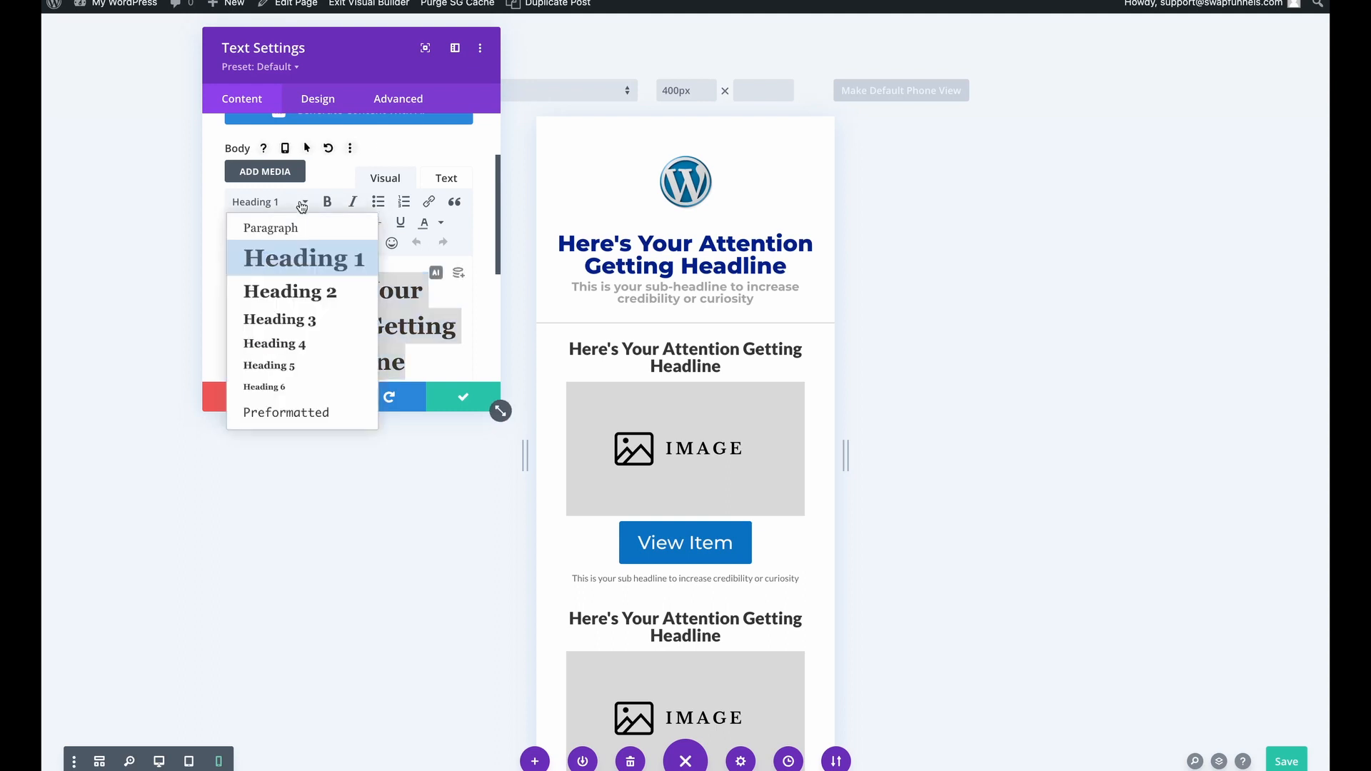
pyautogui.click(306, 319)
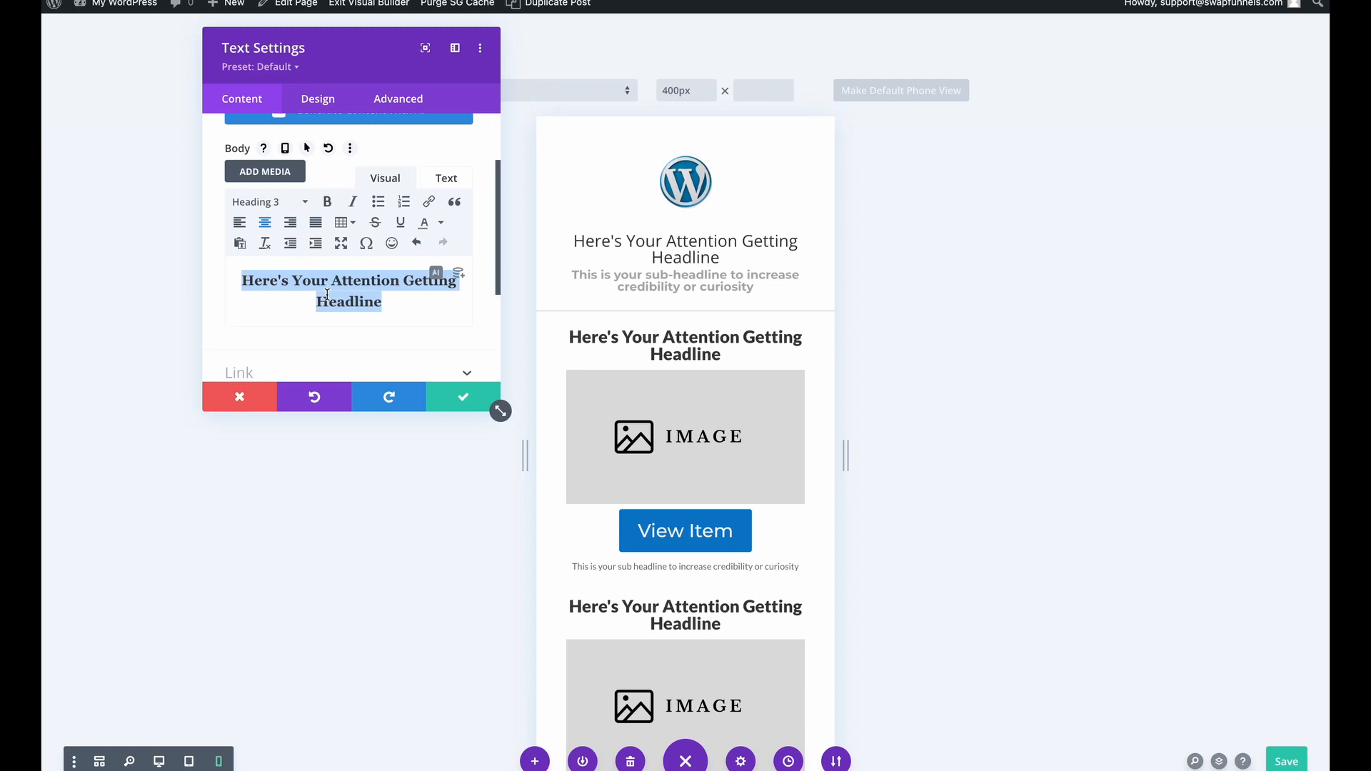
# Check the headline's heading design options and set its paragraph format back to Heading 1
pyautogui.click(319, 99)
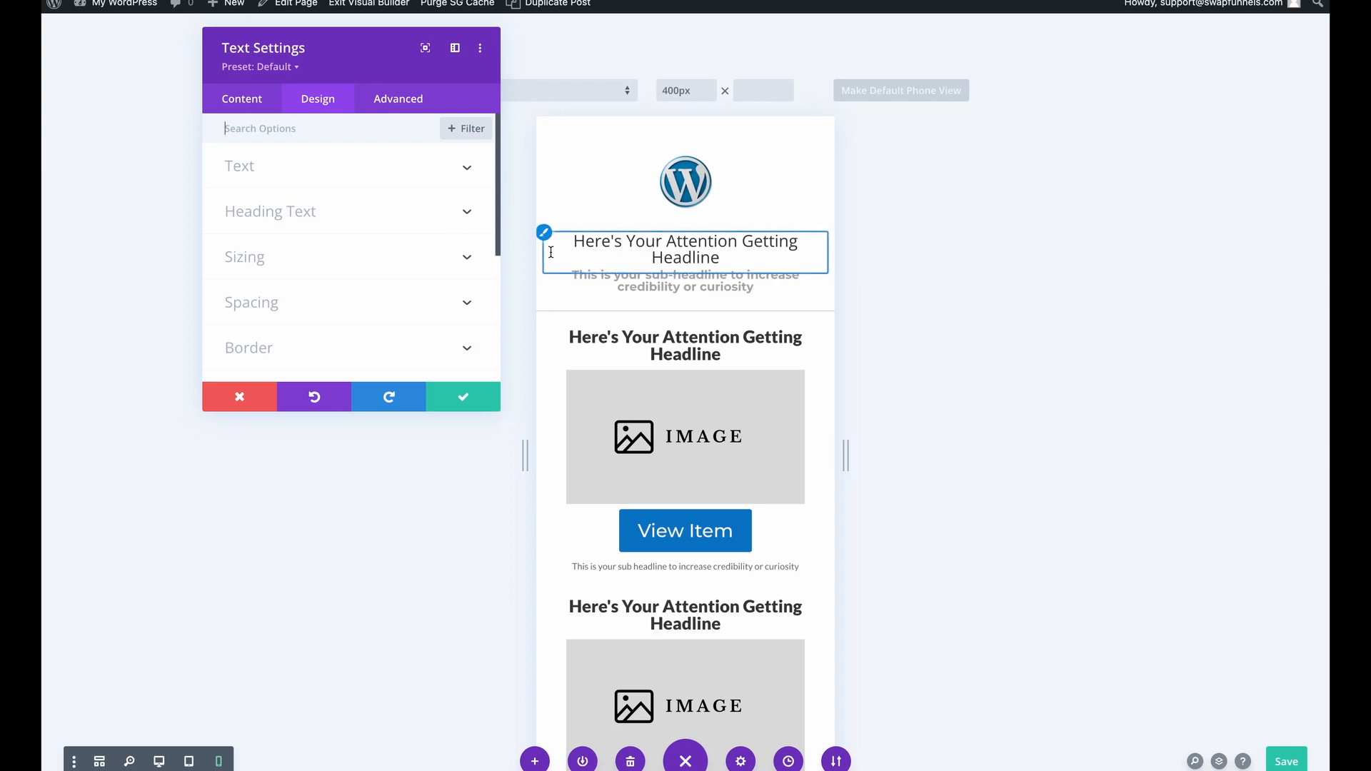
pyautogui.click(384, 221)
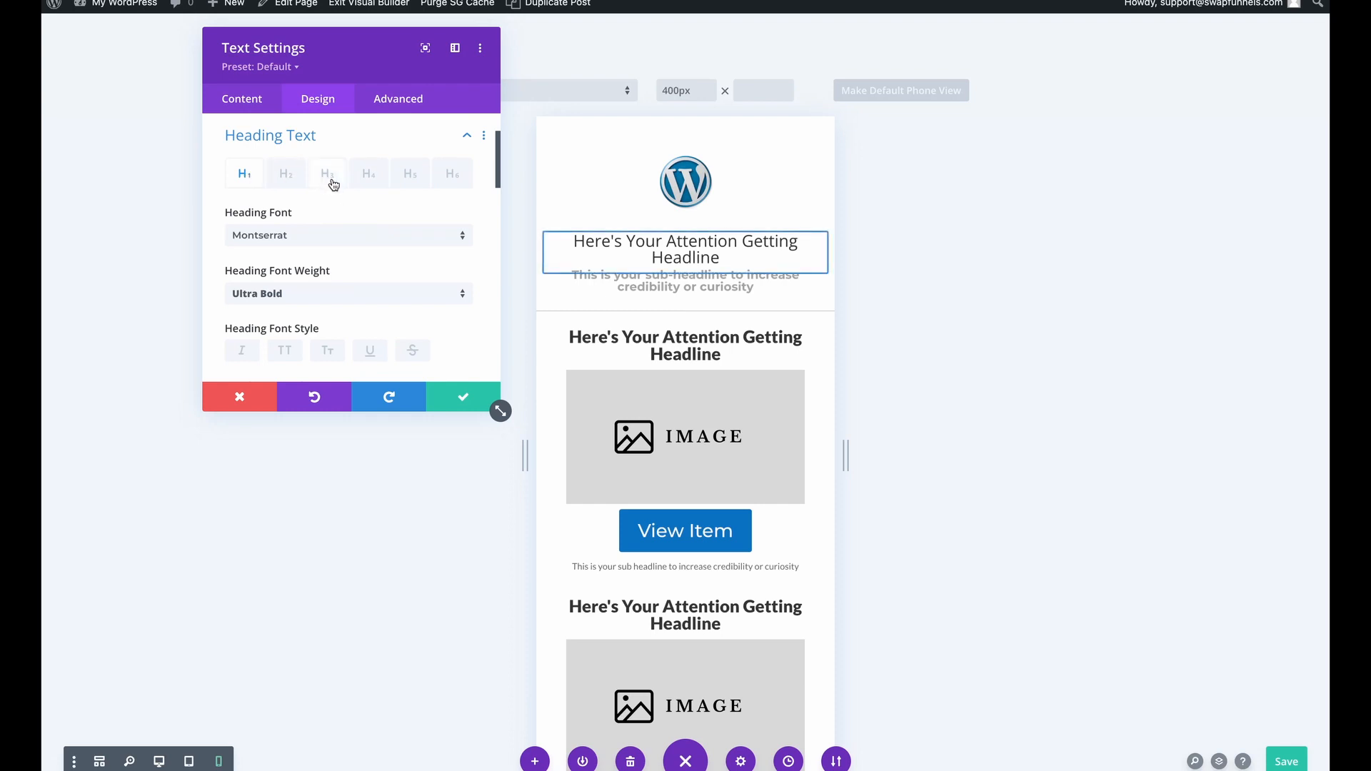
pyautogui.click(254, 106)
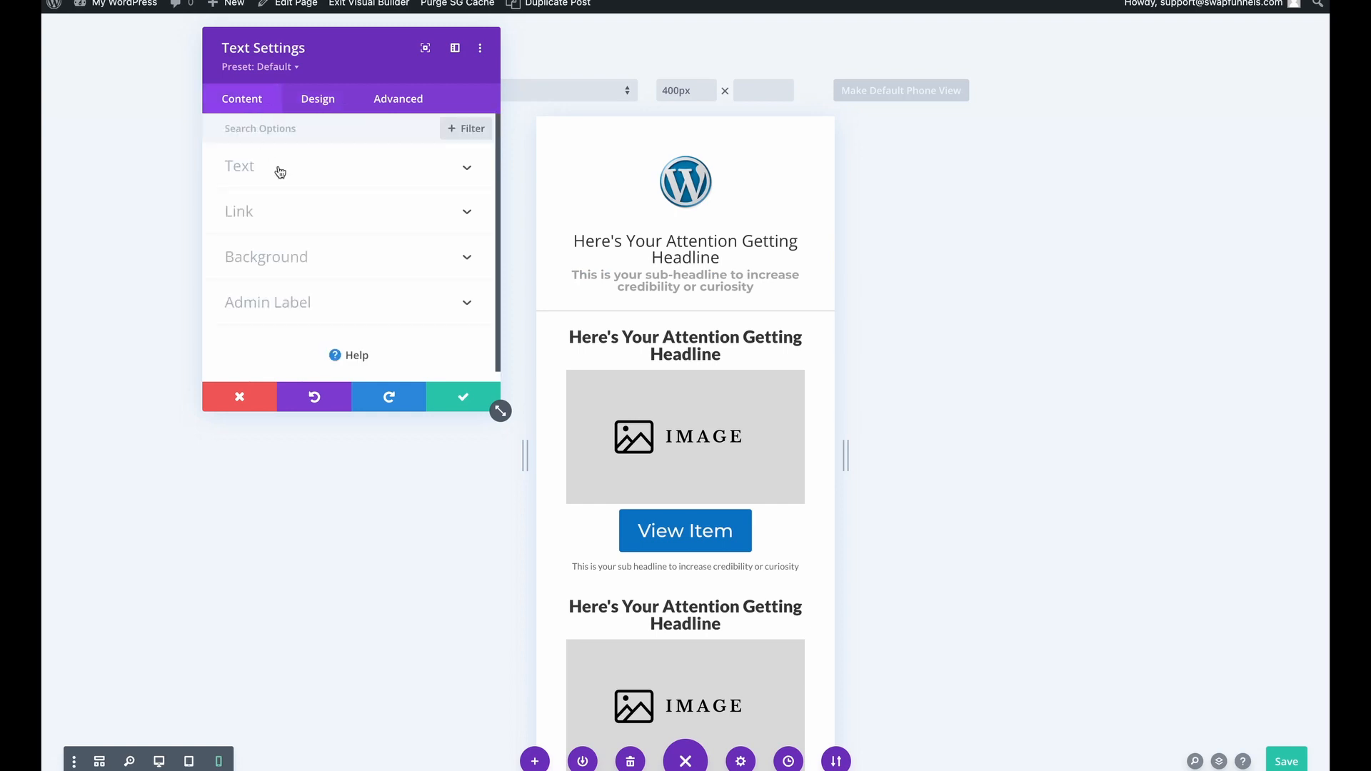
pyautogui.scroll(-1, 299, 339)
pyautogui.tripleClick(357, 306)
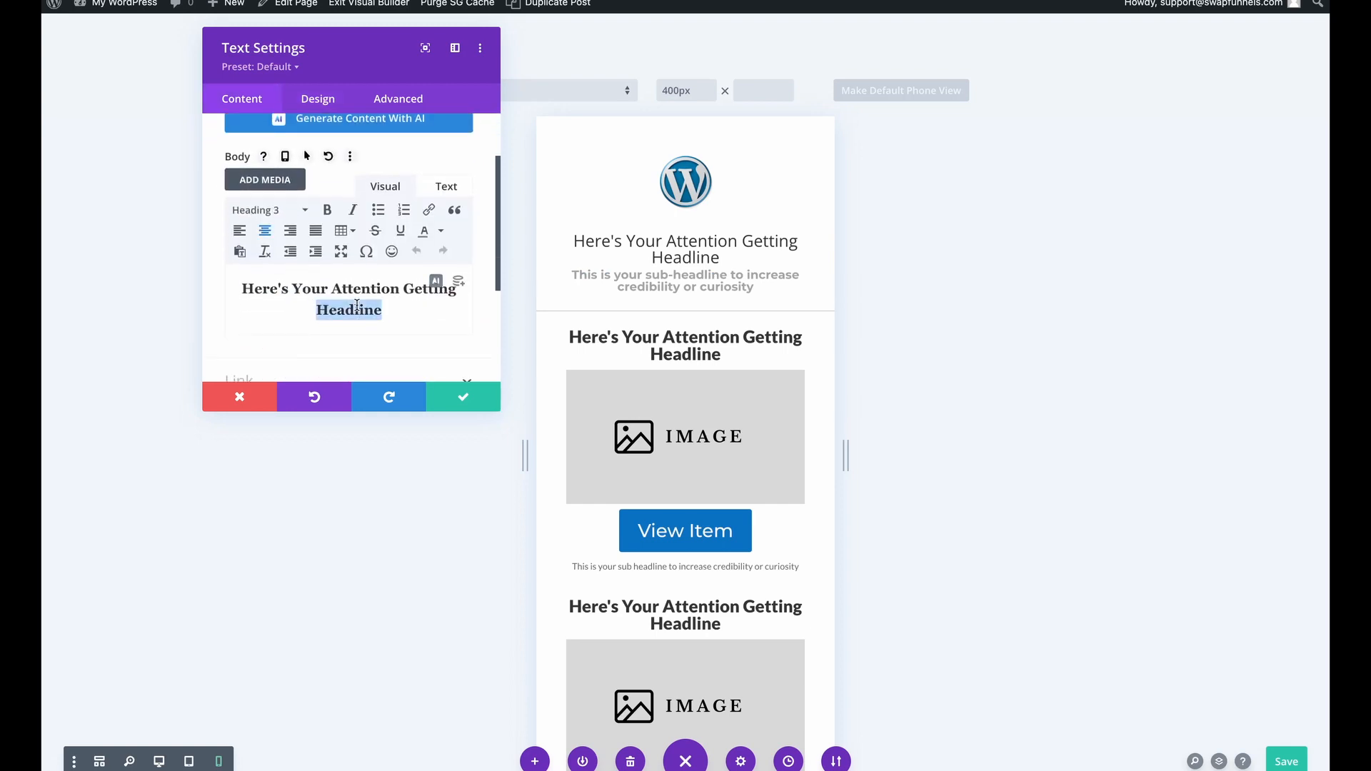
pyautogui.click(302, 211)
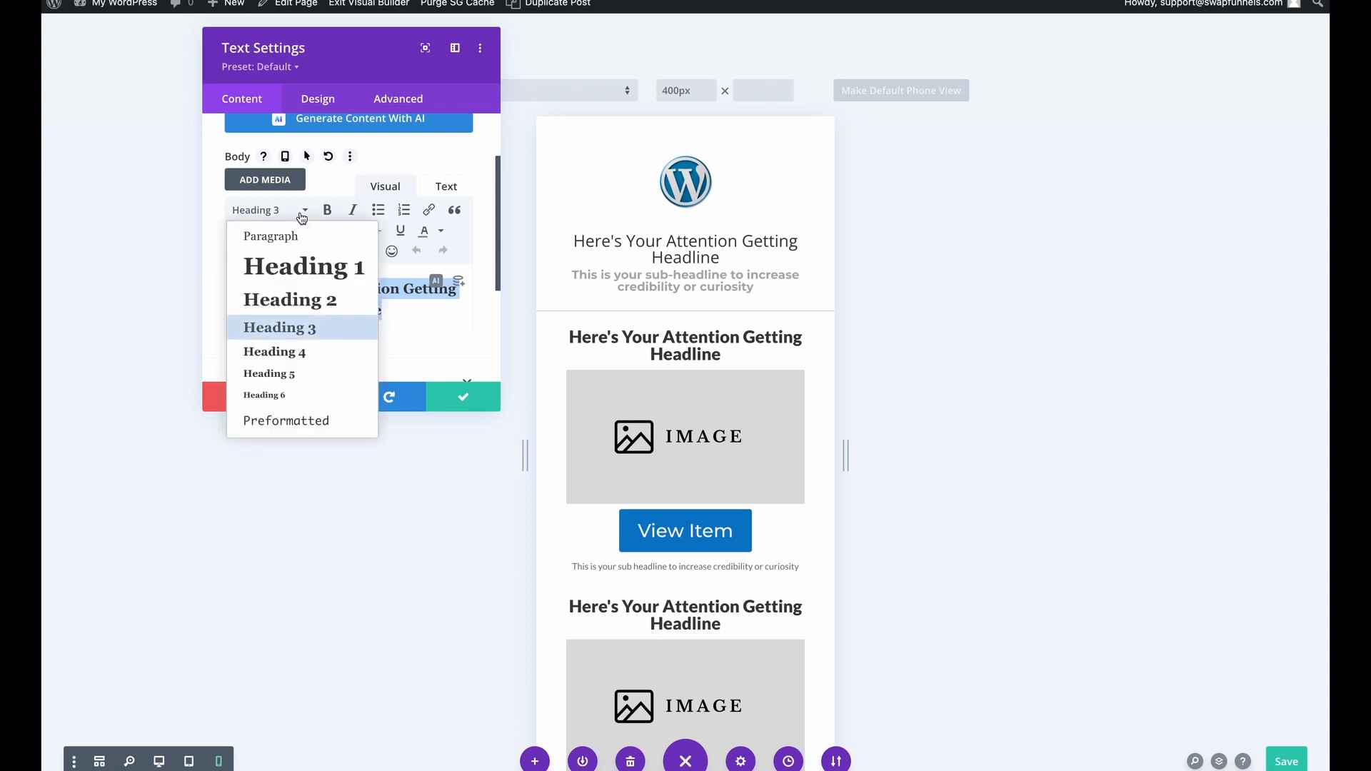
pyautogui.click(293, 266)
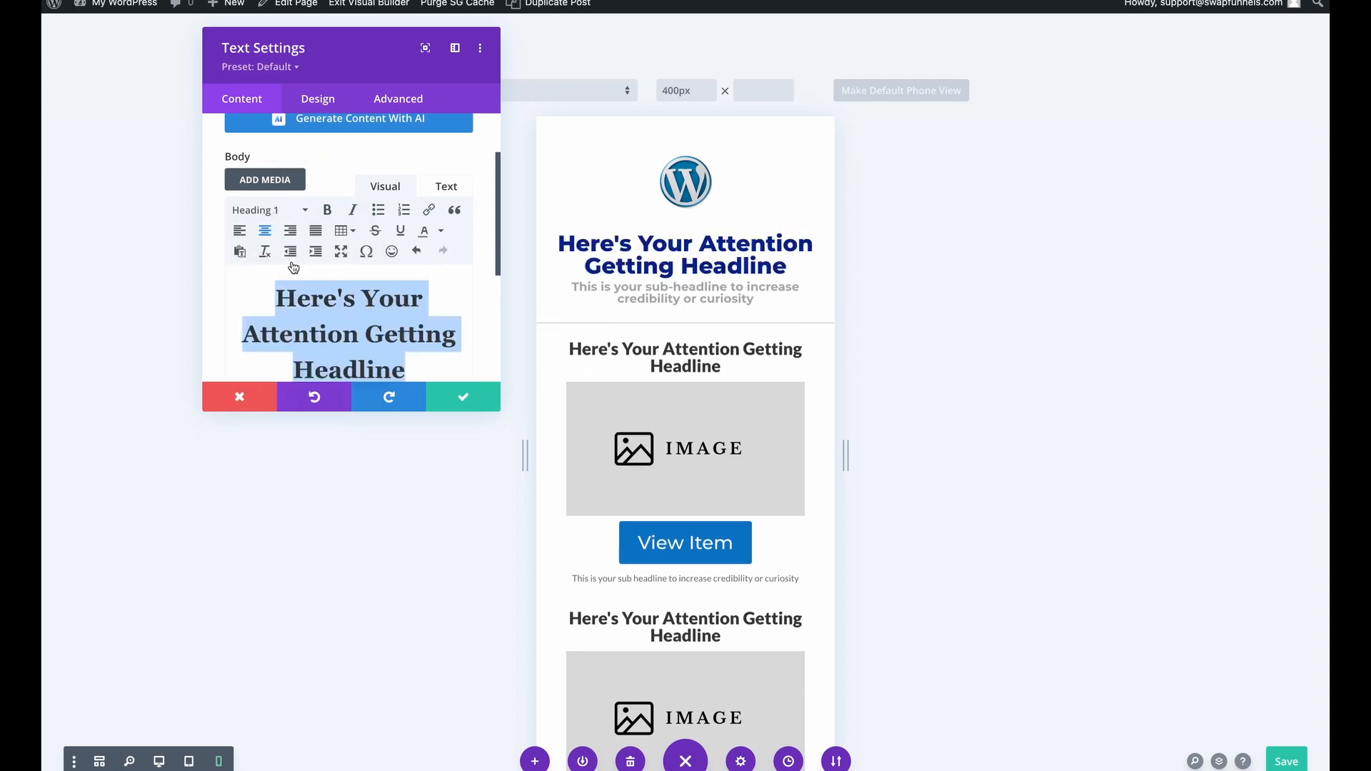
# Examine the headline's Heading 1 and Heading 3 text styling, including the available Heading 1 fonts and font weights
pyautogui.click(323, 106)
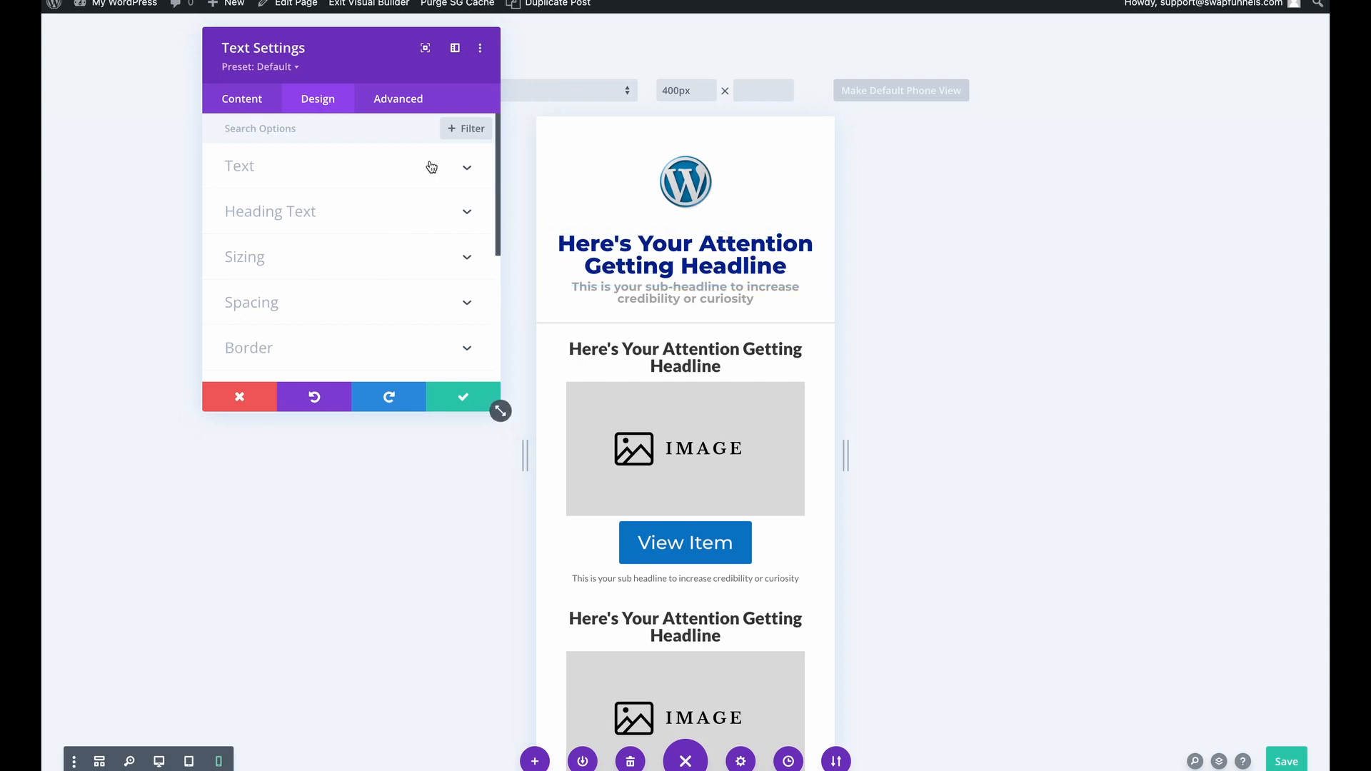
pyautogui.click(434, 222)
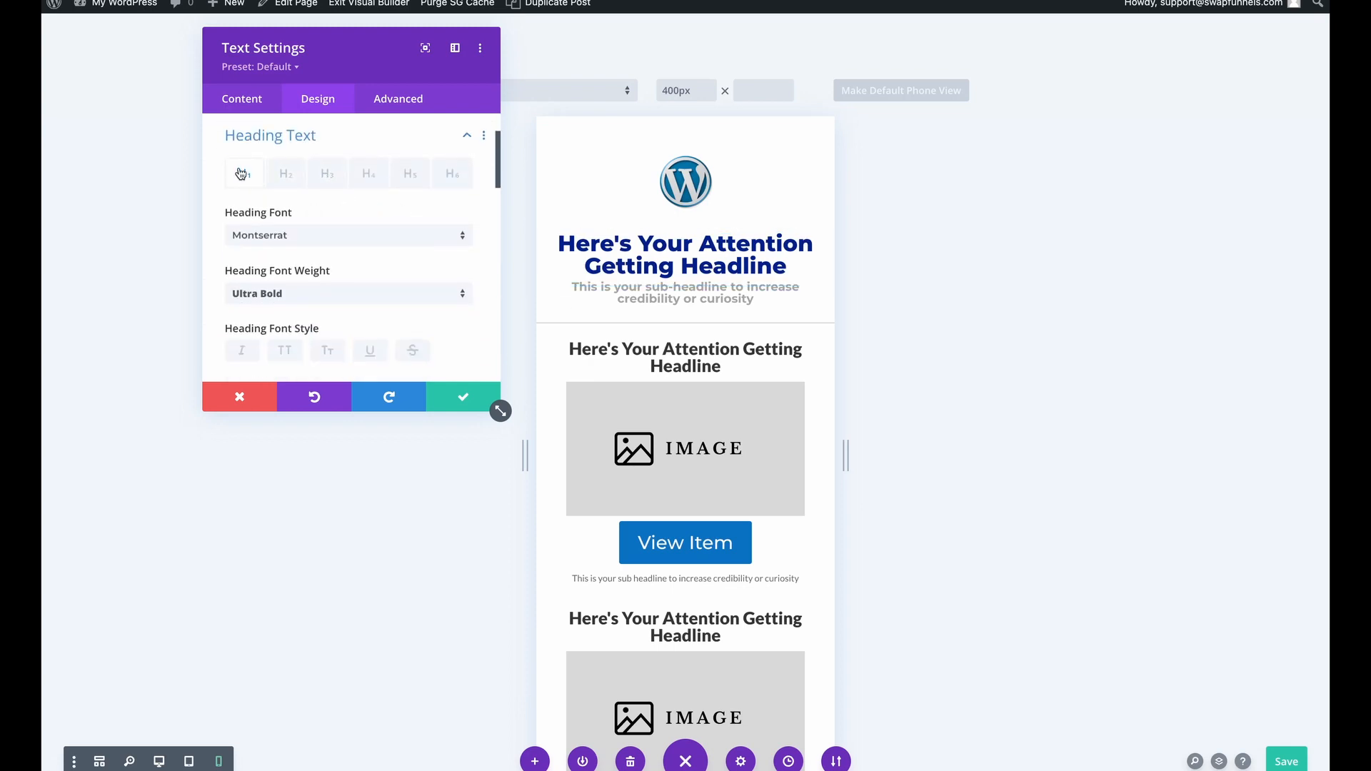
pyautogui.click(337, 180)
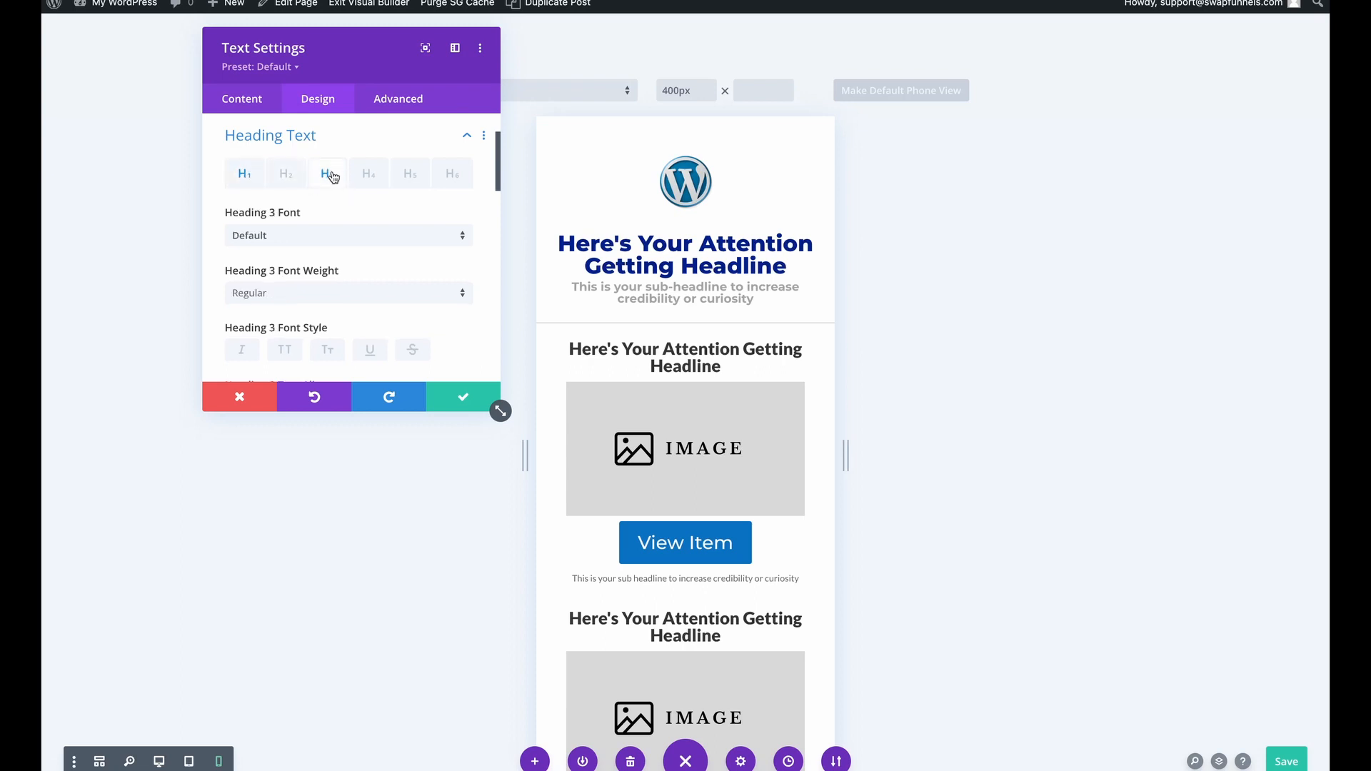
pyautogui.click(239, 174)
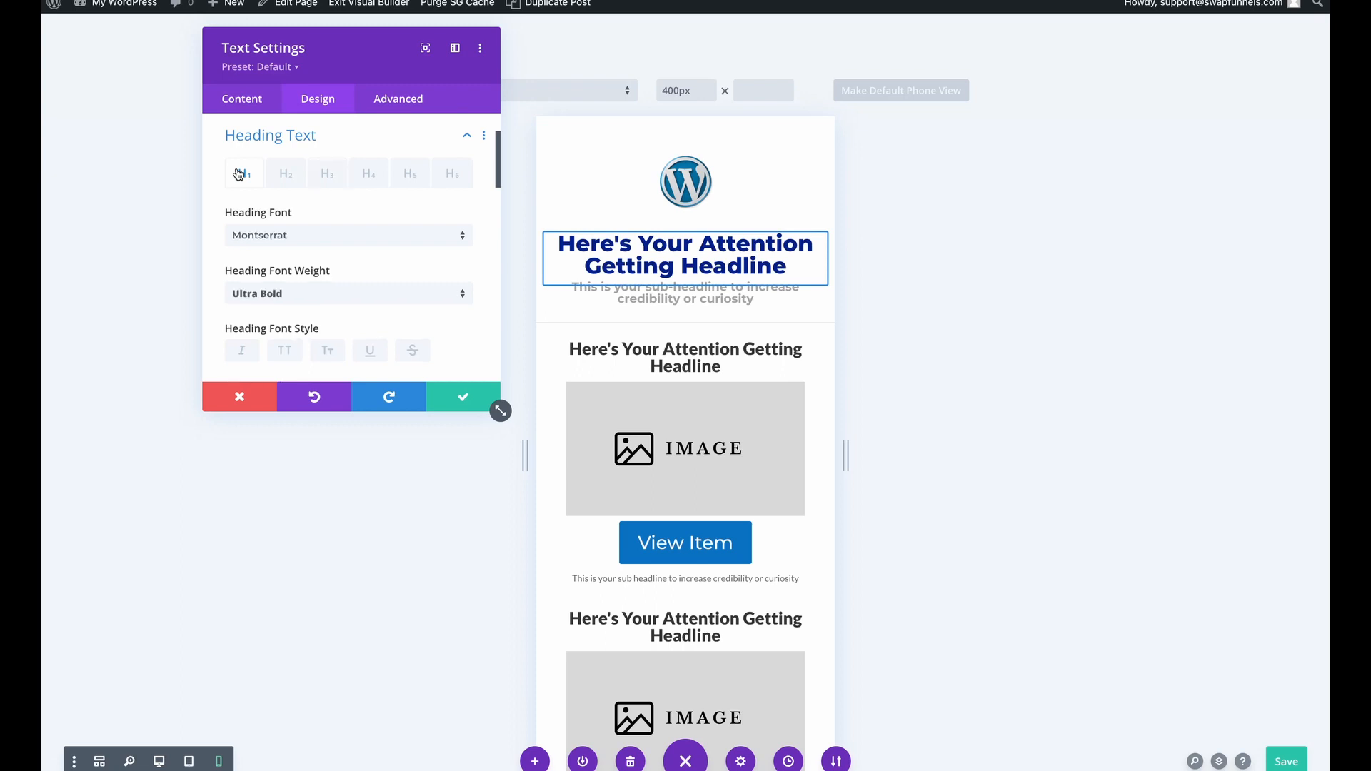
pyautogui.click(308, 237)
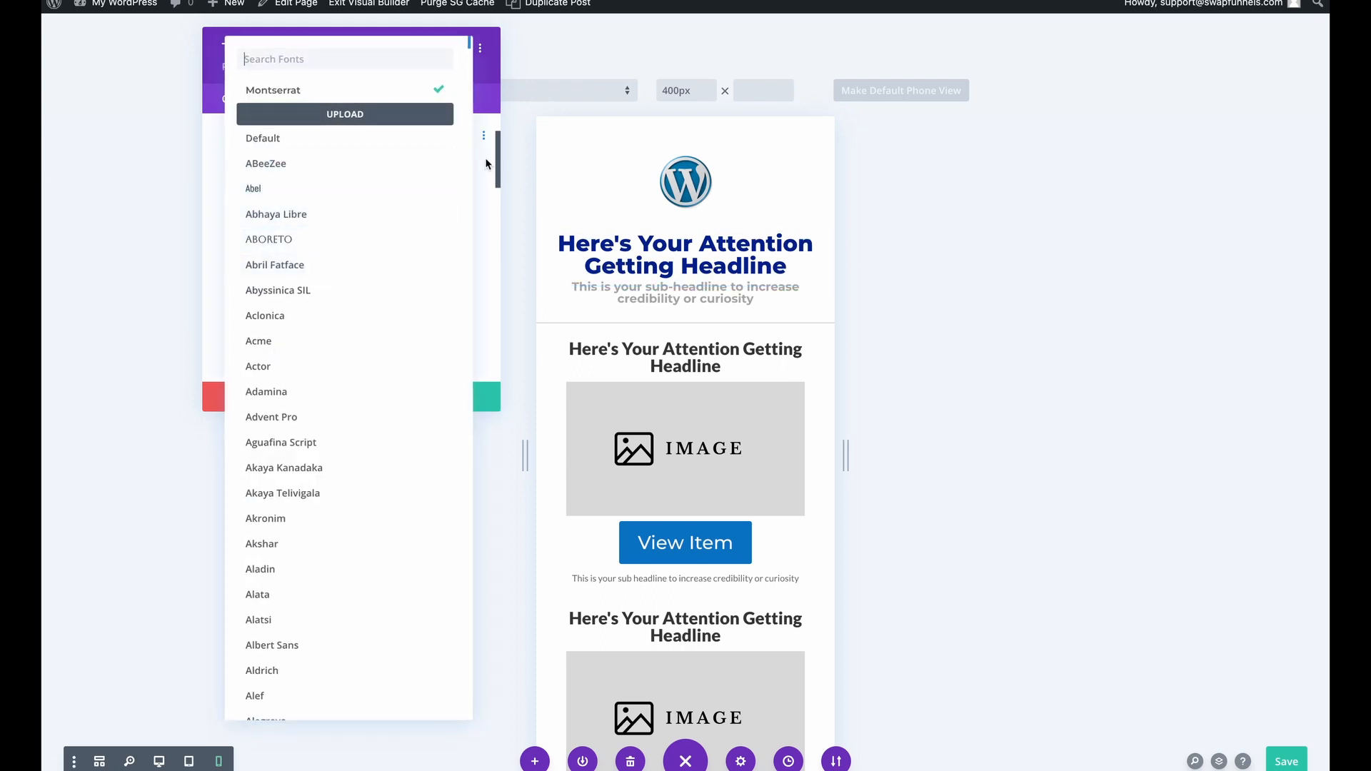
pyautogui.click(488, 163)
pyautogui.scroll(-2, 371, 266)
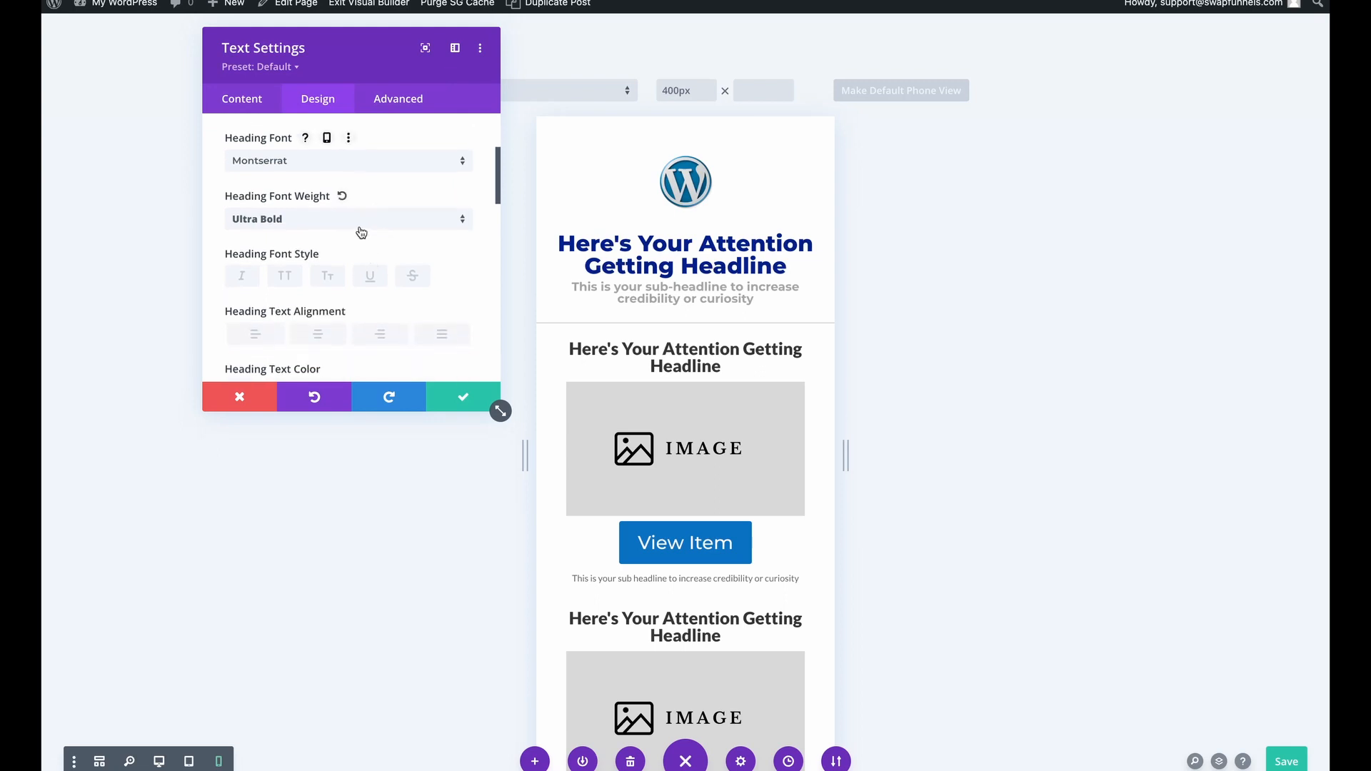
pyautogui.click(361, 233)
pyautogui.click(484, 229)
# Try italic, uppercase, small caps, underline and strikethrough on the main headline, switching each style off again
pyautogui.scroll(-1, 382, 271)
pyautogui.click(242, 228)
pyautogui.click(242, 227)
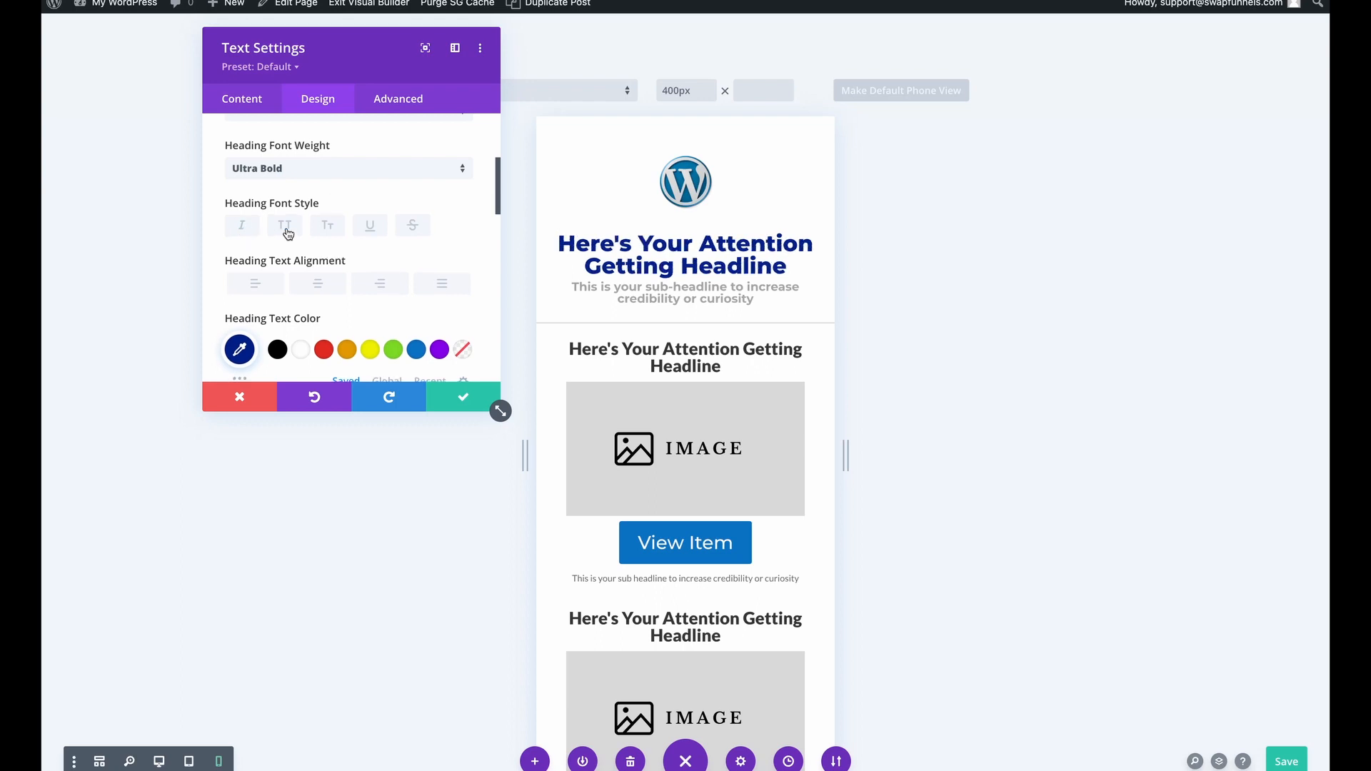
pyautogui.click(285, 225)
pyautogui.click(286, 227)
pyautogui.click(328, 227)
pyautogui.click(327, 228)
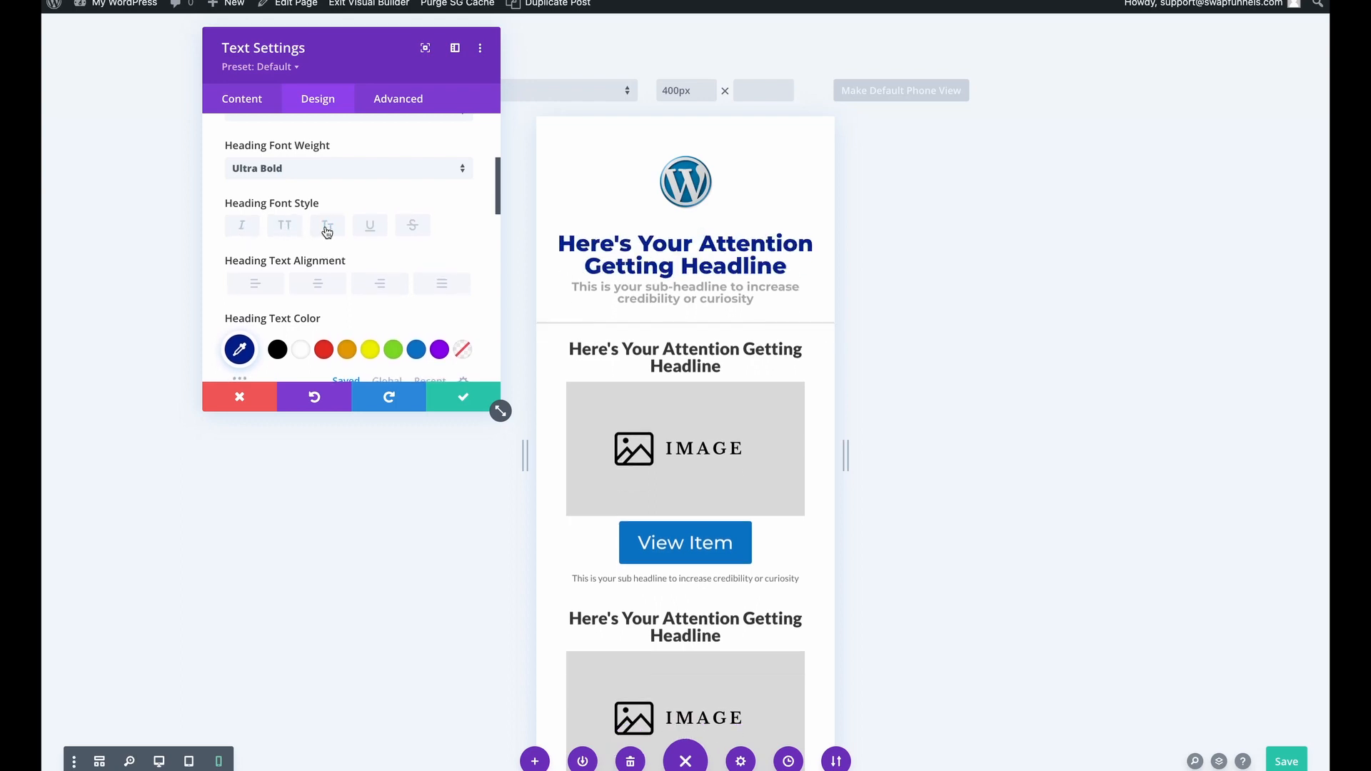
pyautogui.click(370, 227)
pyautogui.click(370, 227)
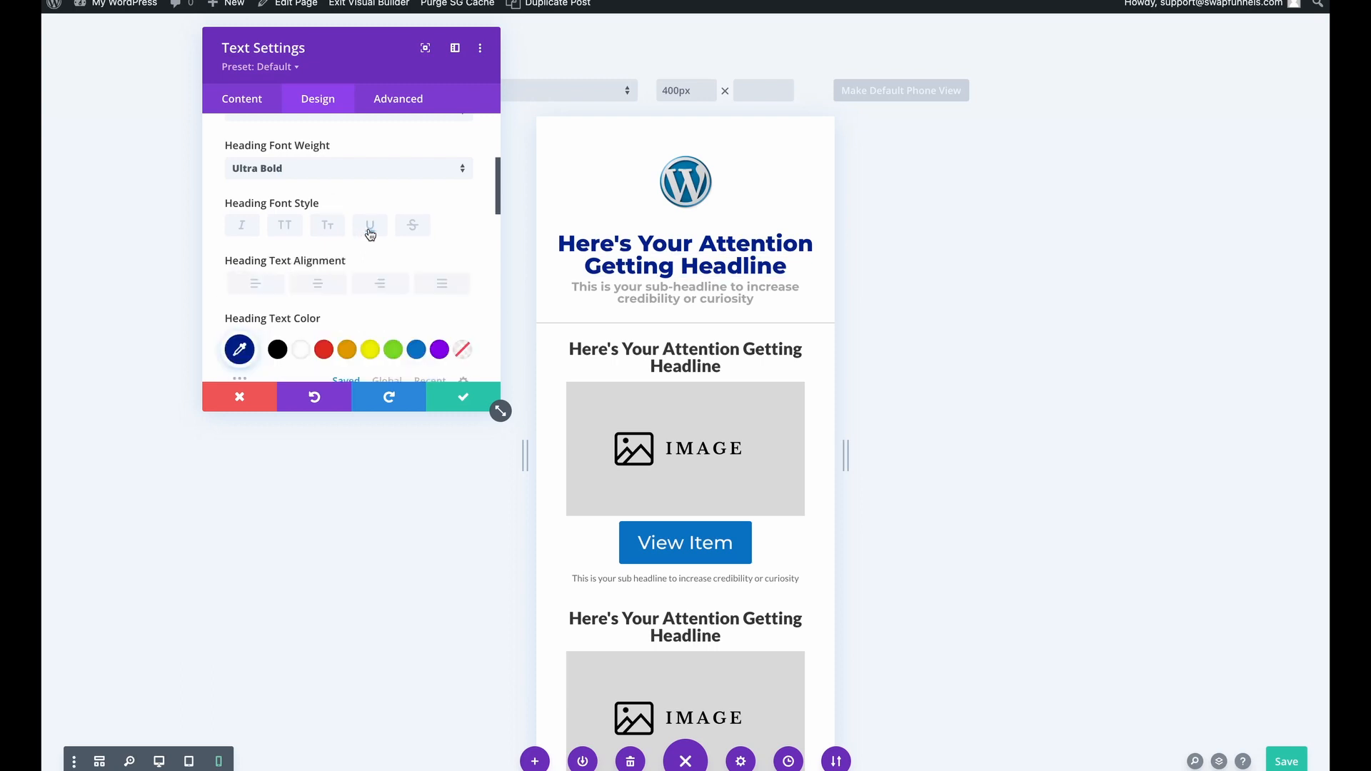
pyautogui.click(412, 228)
pyautogui.click(413, 228)
# Set the main headline's phone text size to 27px and its heading line height to 1.1em
pyautogui.scroll(-3, 285, 236)
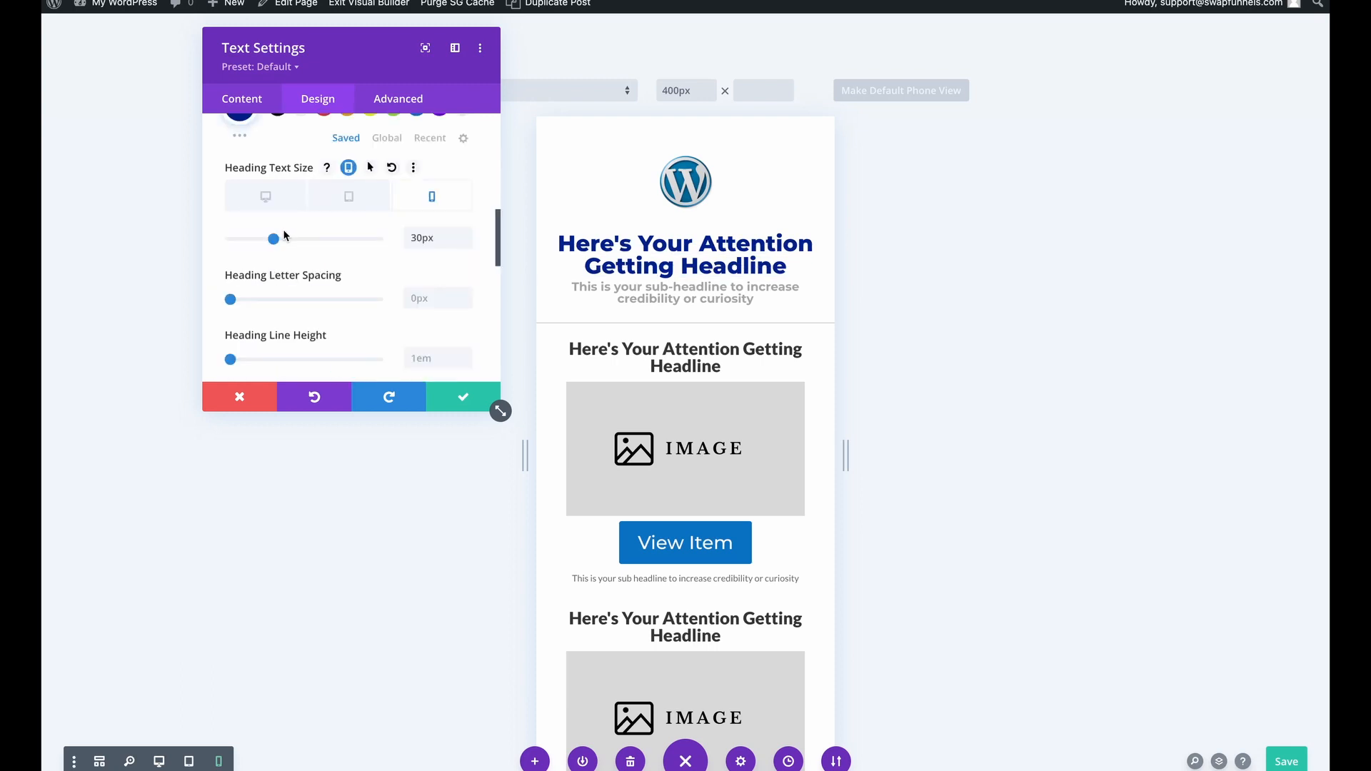
pyautogui.moveTo(277, 241); pyautogui.dragTo(232, 279)
pyautogui.scroll(-1, 297, 281)
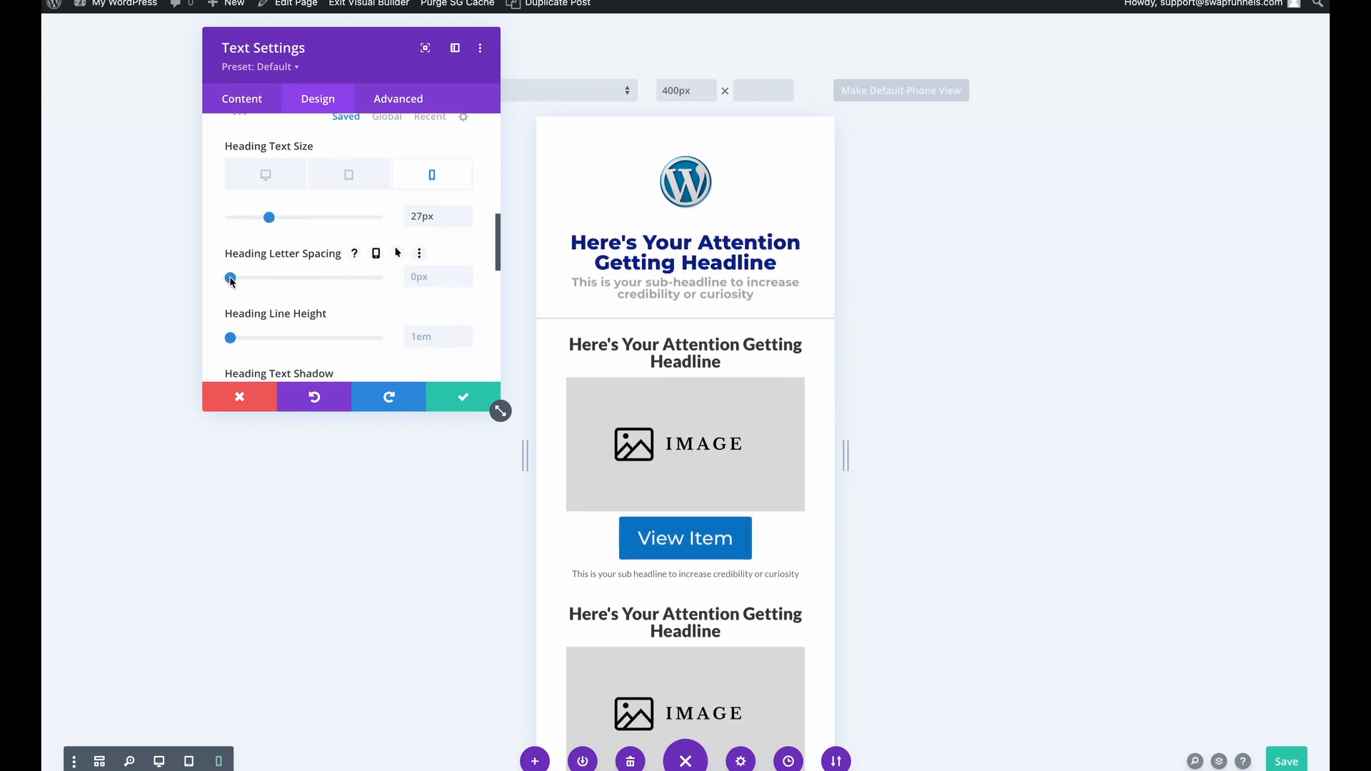
pyautogui.scroll(-2, 261, 311)
pyautogui.moveTo(233, 292)
pyautogui.mouseDown()
pyautogui.moveTo(260, 292)
pyautogui.moveTo(227, 291)
pyautogui.moveTo(256, 294)
pyautogui.moveTo(239, 292)
pyautogui.mouseUp()
pyautogui.scroll(-4, 307, 289)
pyautogui.scroll(2, 307, 288)
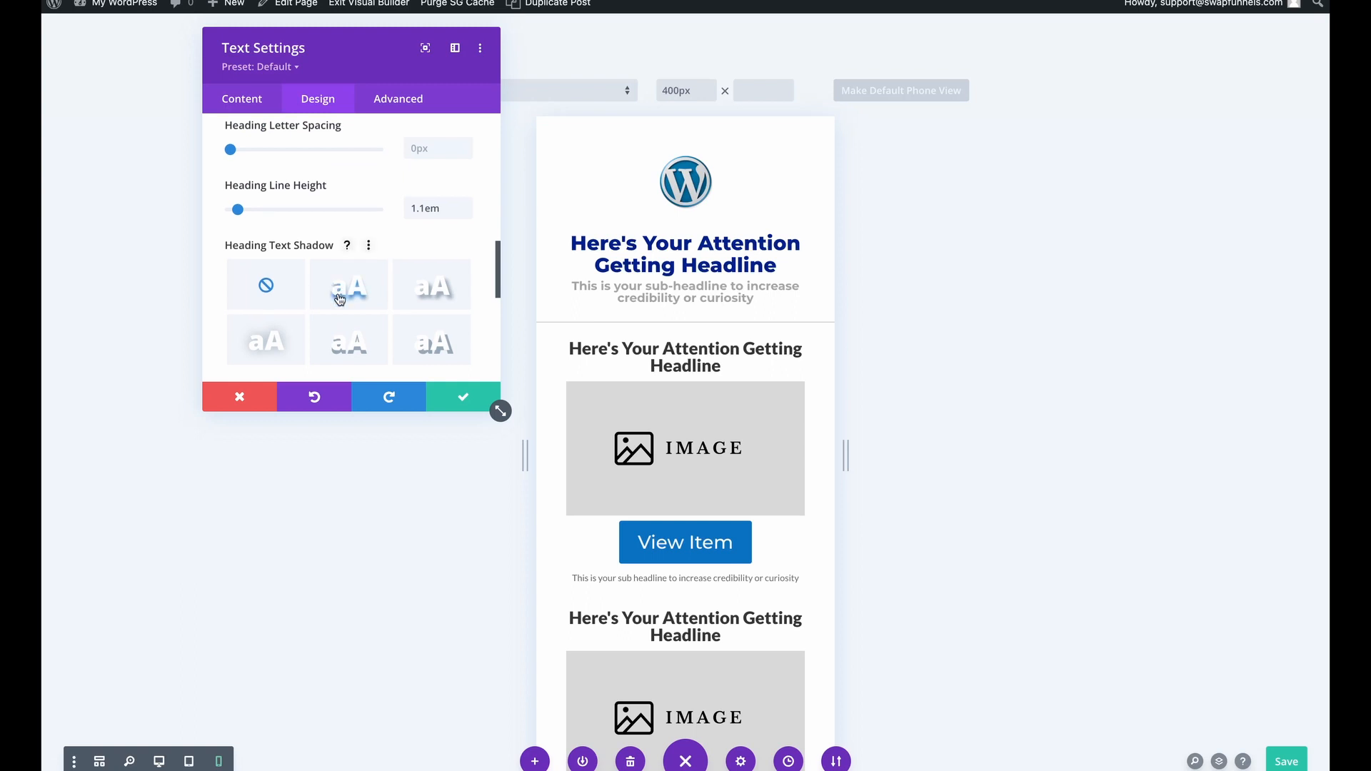
# Undo the main headline's line height, text size and font style changes
pyautogui.click(319, 404)
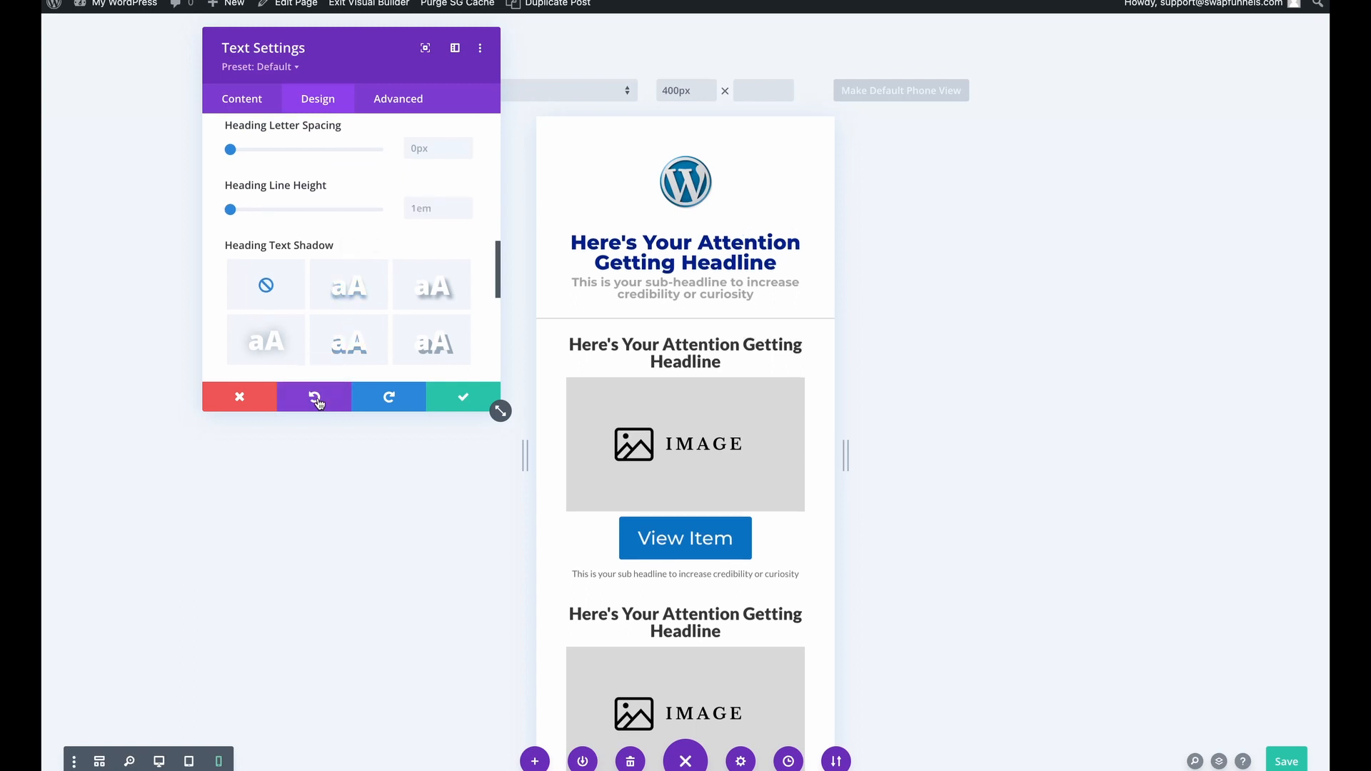
pyautogui.click(318, 403)
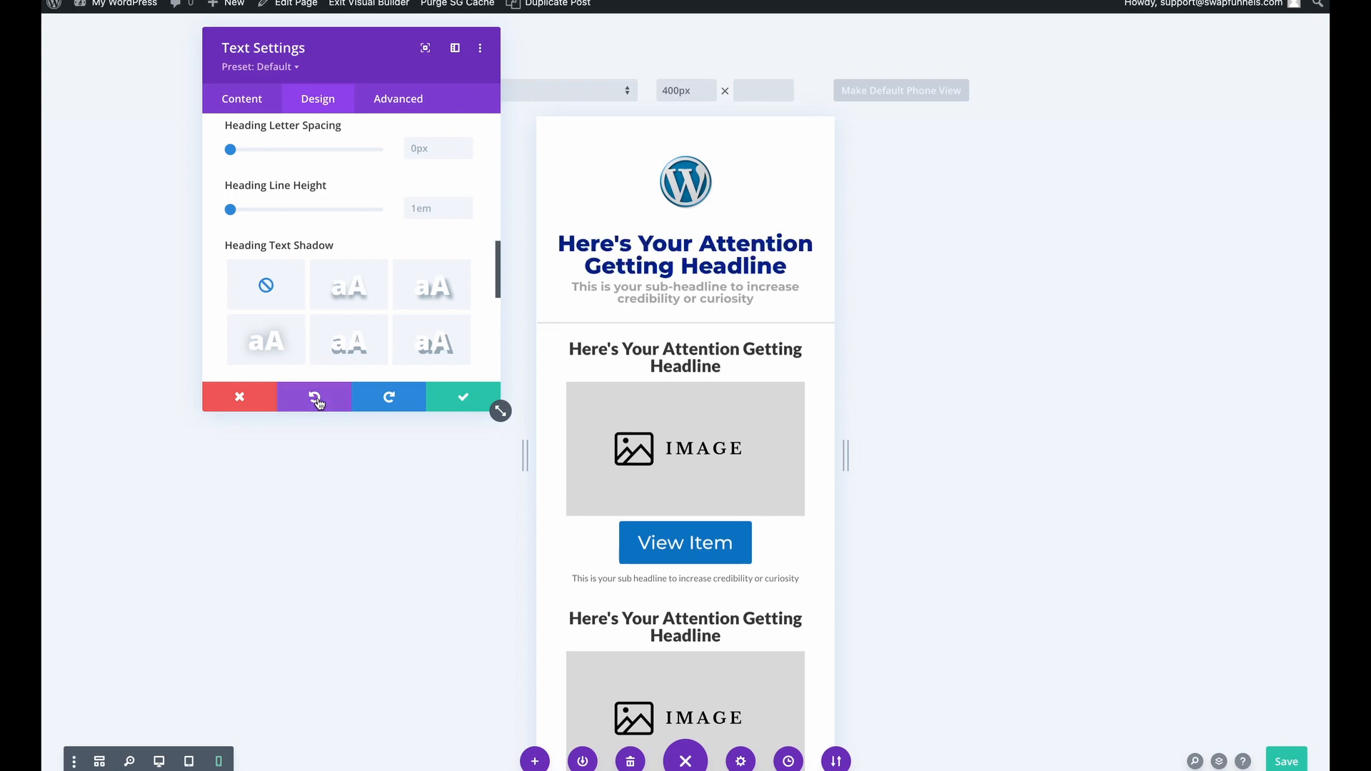
pyautogui.click(318, 404)
pyautogui.click(319, 403)
pyautogui.click(318, 404)
pyautogui.click(321, 395)
pyautogui.click(321, 395)
pyautogui.click(321, 395)
pyautogui.click(321, 394)
pyautogui.click(321, 395)
pyautogui.click(321, 395)
pyautogui.click(321, 395)
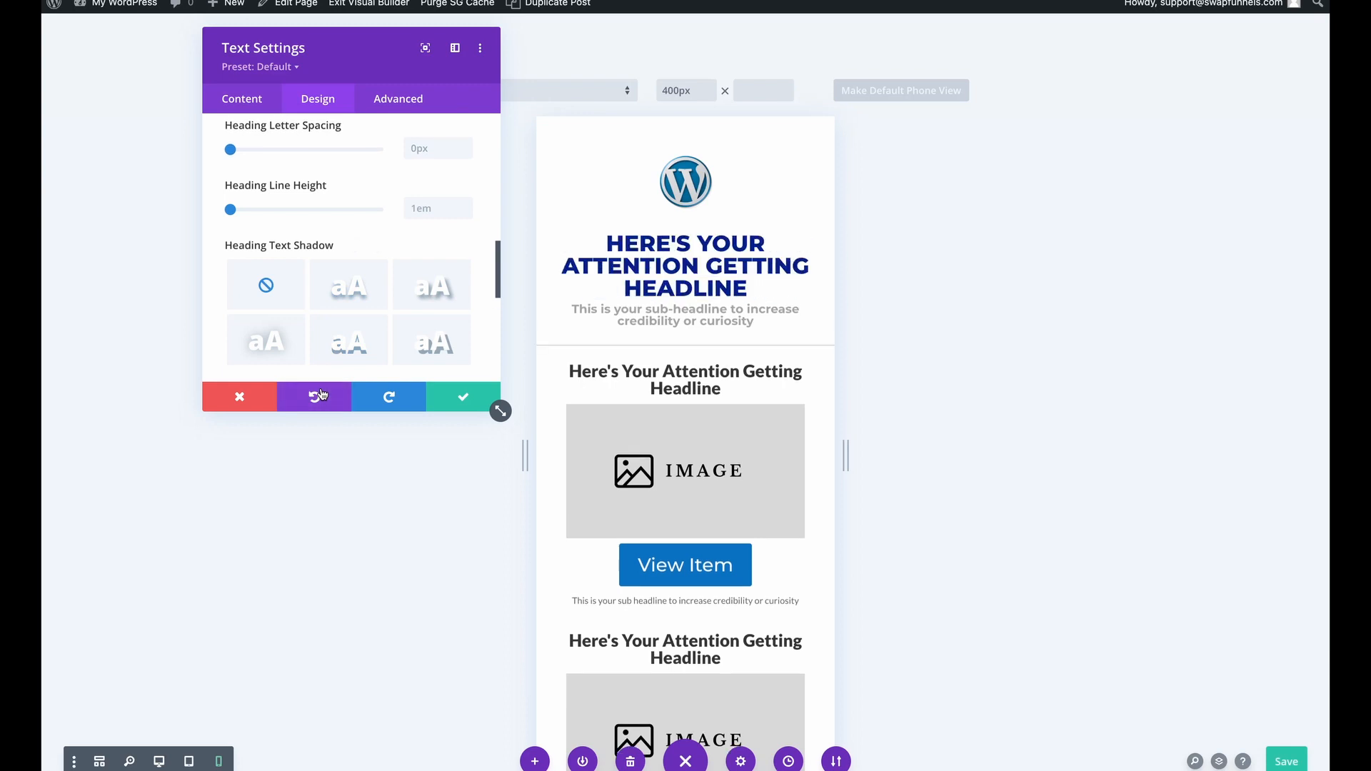
pyautogui.click(321, 395)
# Try each text shadow preset on the main headline and set the heading text shadow back to none
pyautogui.scroll(-2, 337, 263)
pyautogui.click(346, 230)
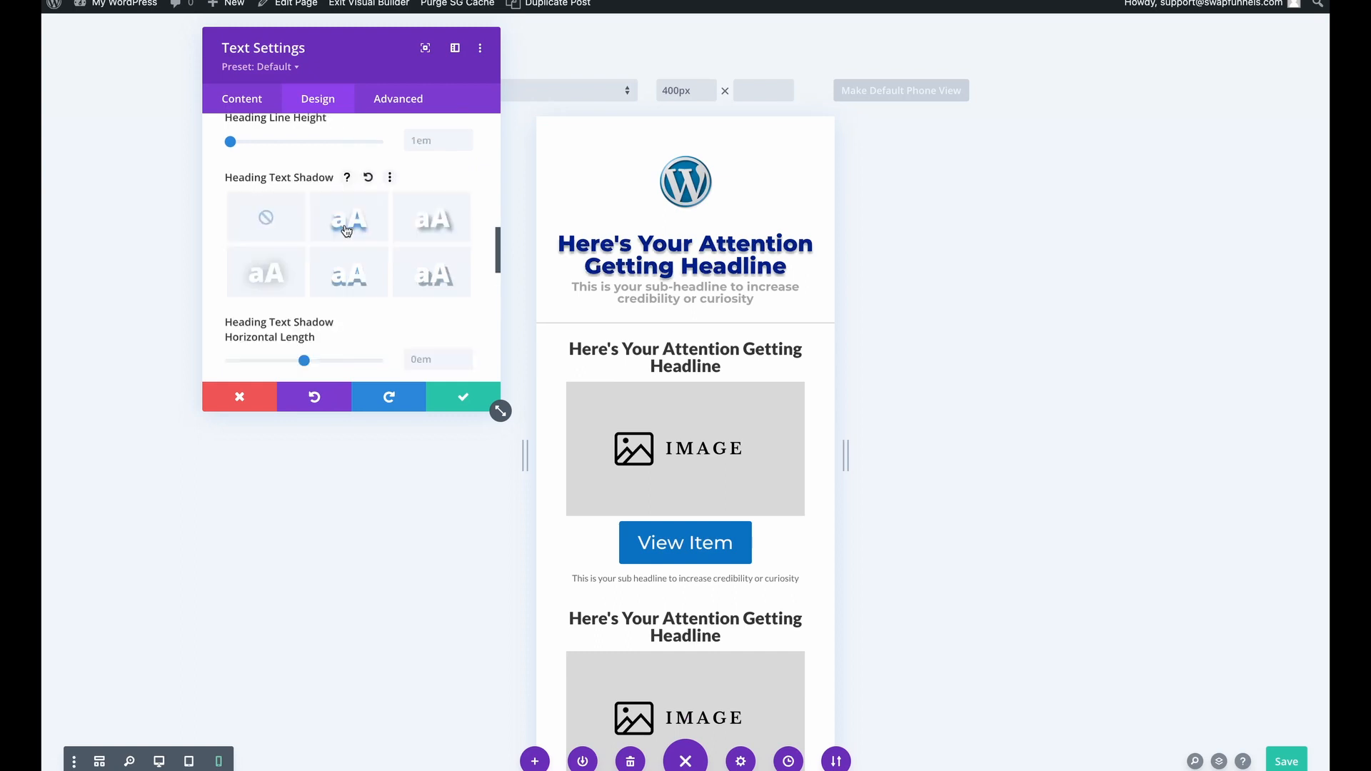
pyautogui.click(432, 230)
pyautogui.click(439, 283)
pyautogui.click(354, 281)
pyautogui.click(271, 275)
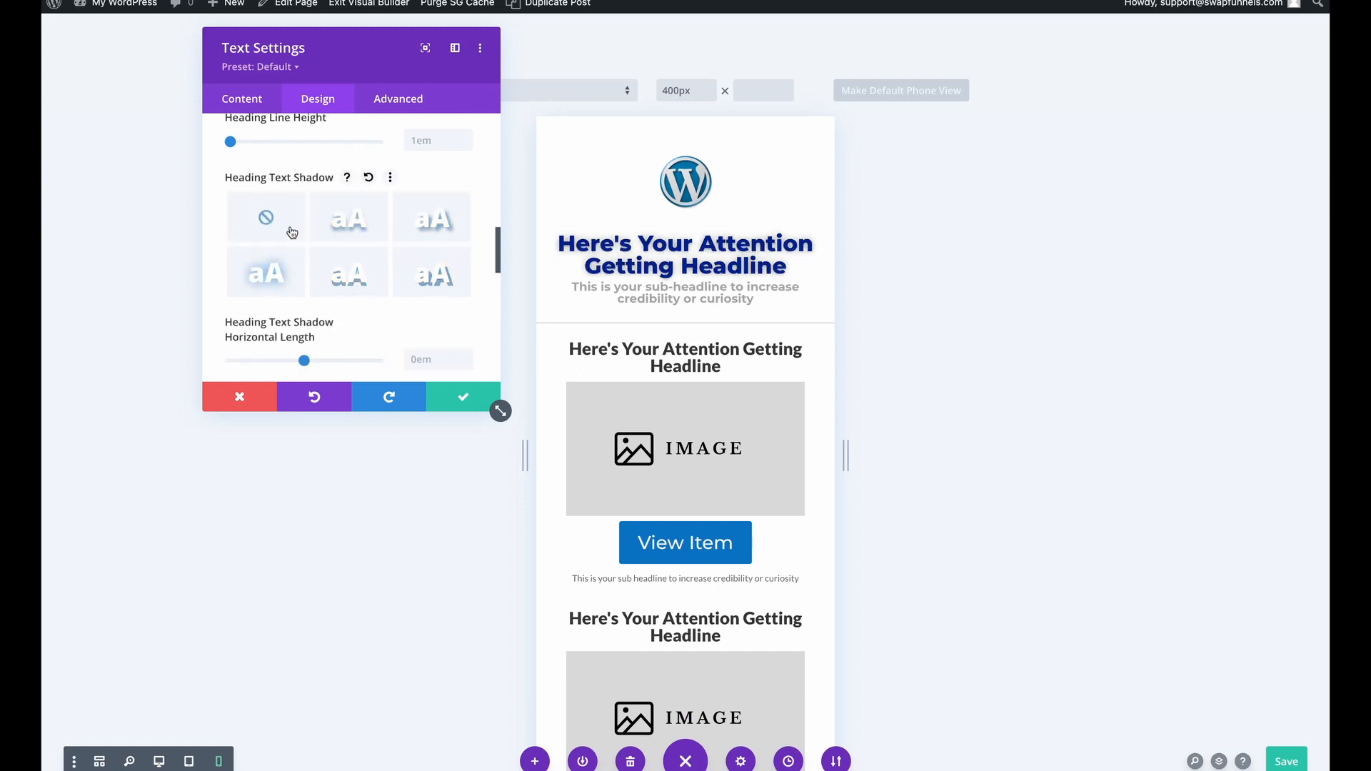
pyautogui.click(266, 220)
# Reduce the main headline module's phone width to 67% in its sizing options
pyautogui.scroll(-4, 322, 257)
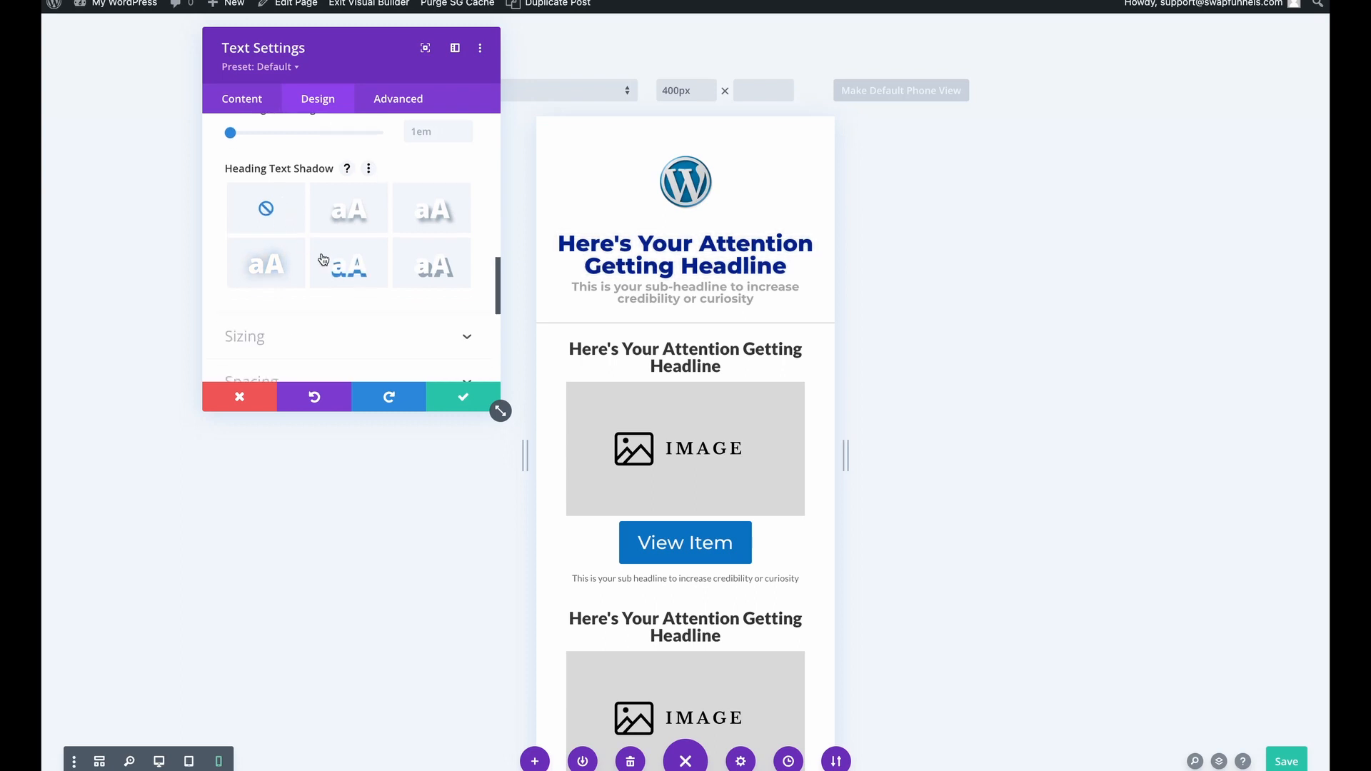
pyautogui.click(392, 199)
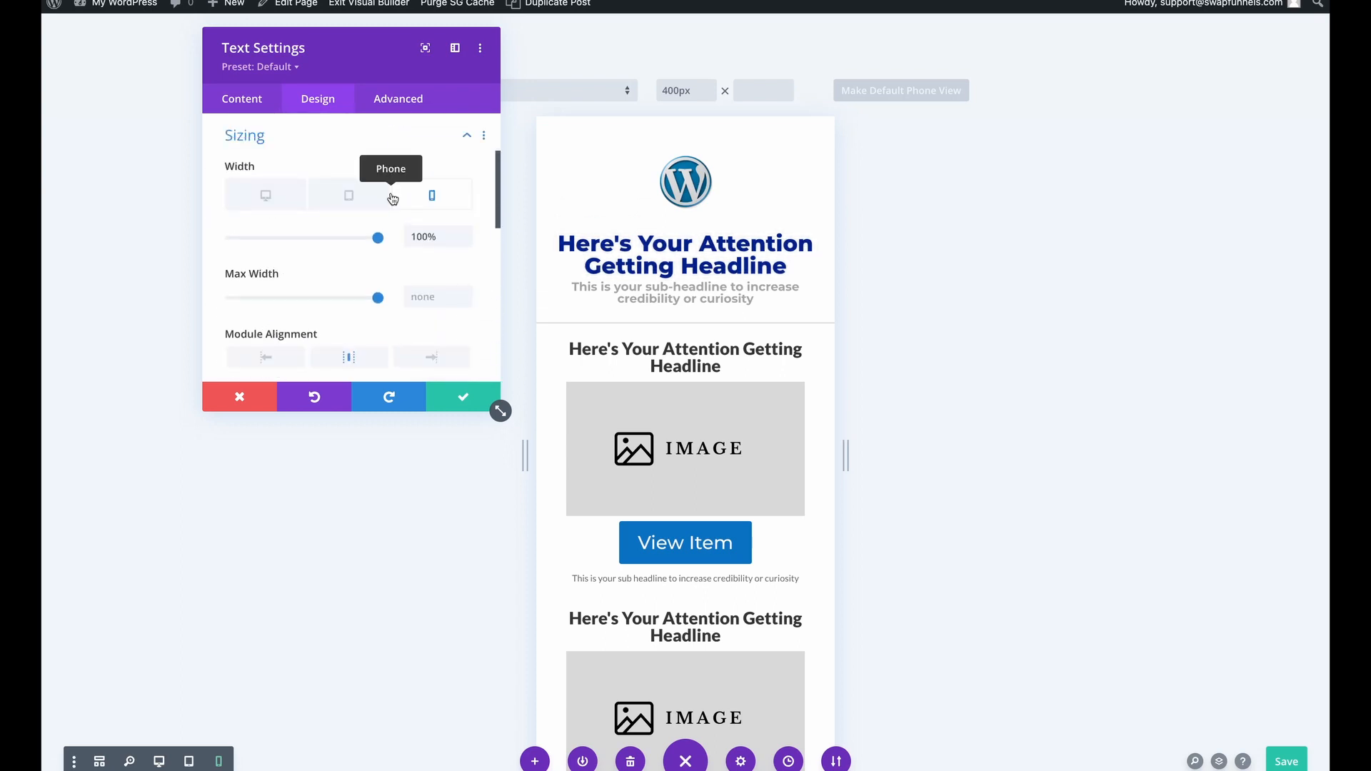
pyautogui.moveTo(376, 239); pyautogui.dragTo(344, 239)
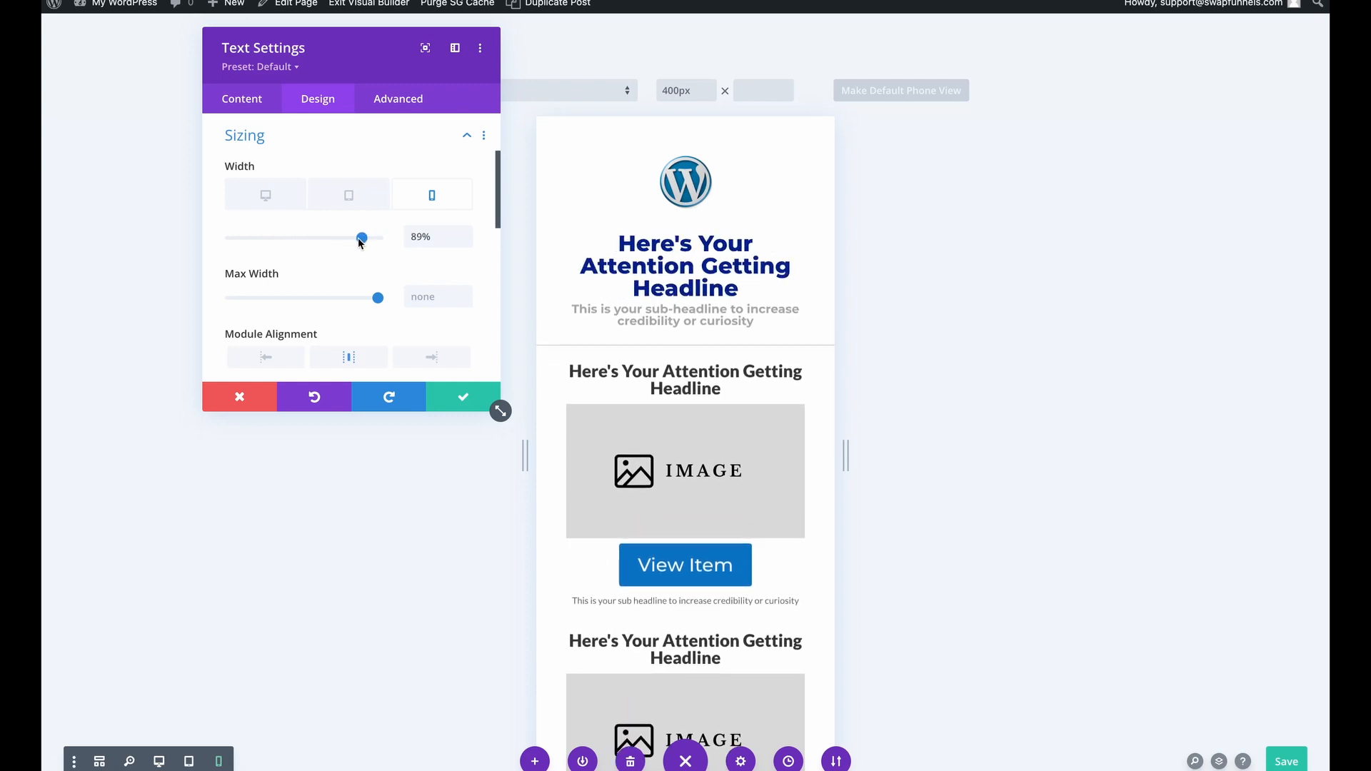
pyautogui.click(330, 238)
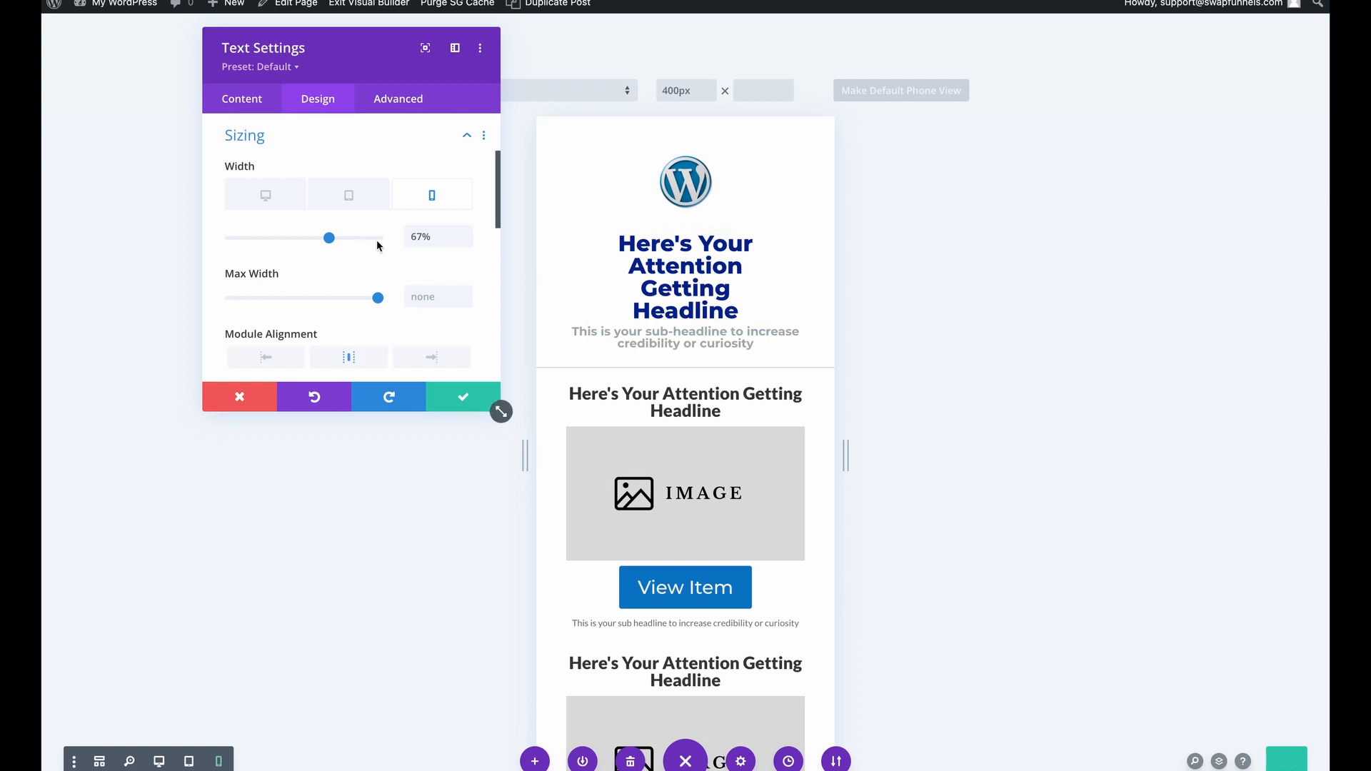
# Try phone widths of 27%, 97% and 100% for the main headline module and set the width to 95%
pyautogui.moveTo(328, 238); pyautogui.dragTo(270, 239)
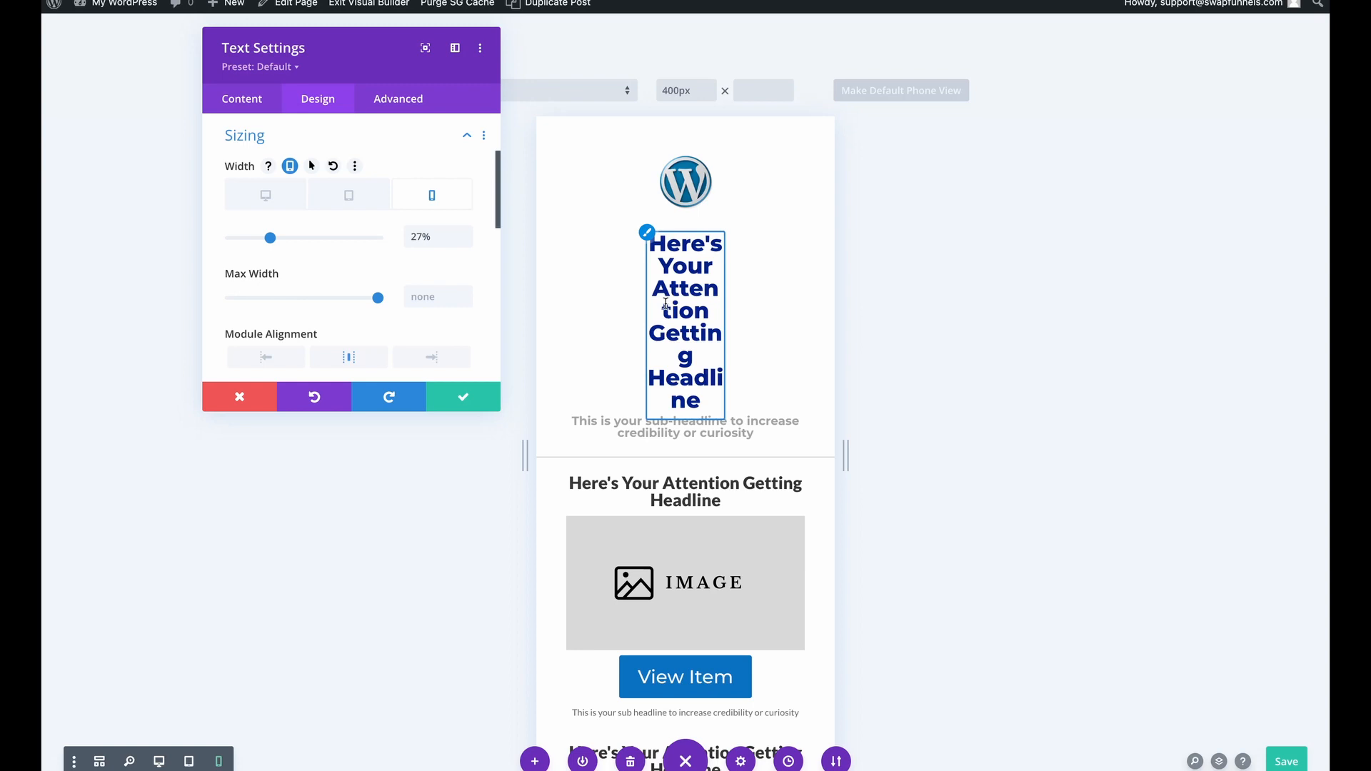
pyautogui.moveTo(280, 239); pyautogui.dragTo(374, 242)
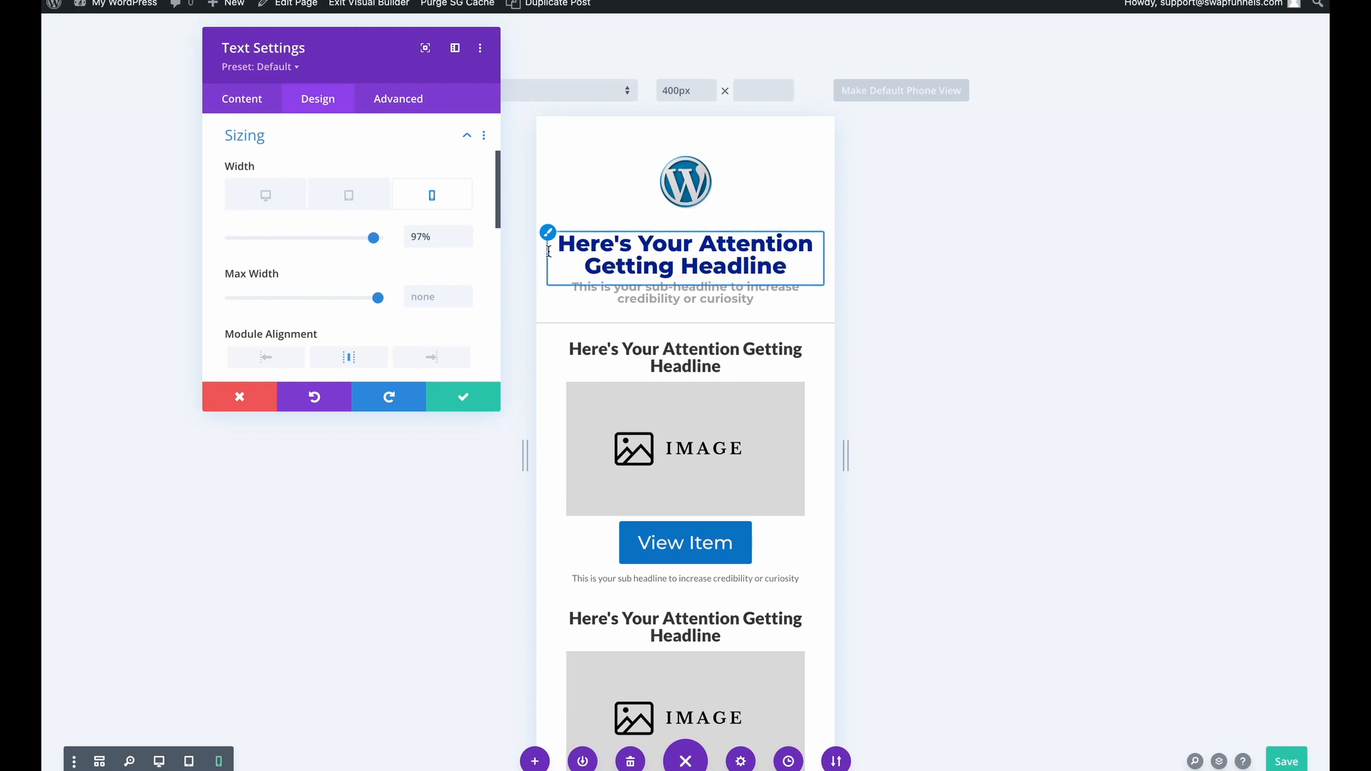
pyautogui.moveTo(374, 238); pyautogui.dragTo(379, 238)
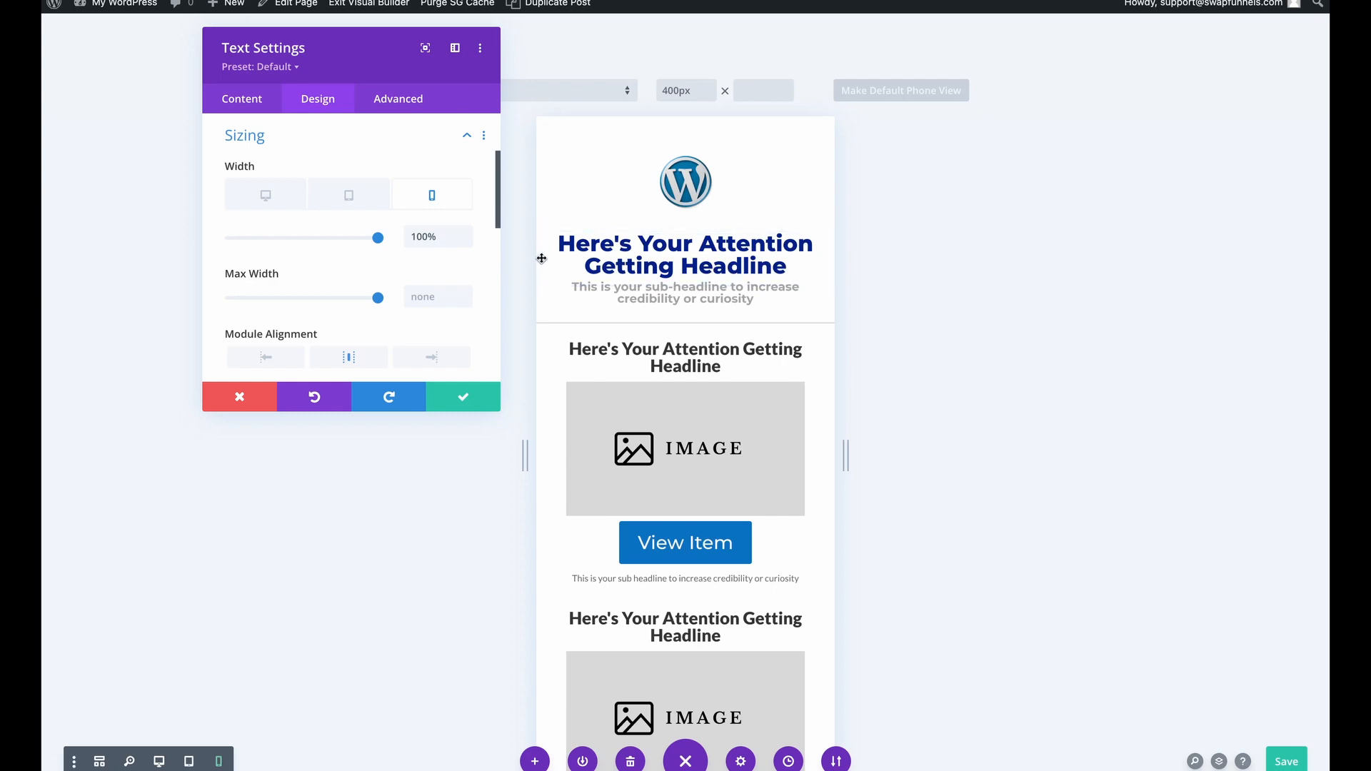
pyautogui.moveTo(377, 238); pyautogui.dragTo(369, 242)
# Try right alignment for the main headline module, set it back to centre, and discard the module's setting changes
pyautogui.scroll(-2, 410, 316)
pyautogui.click(424, 292)
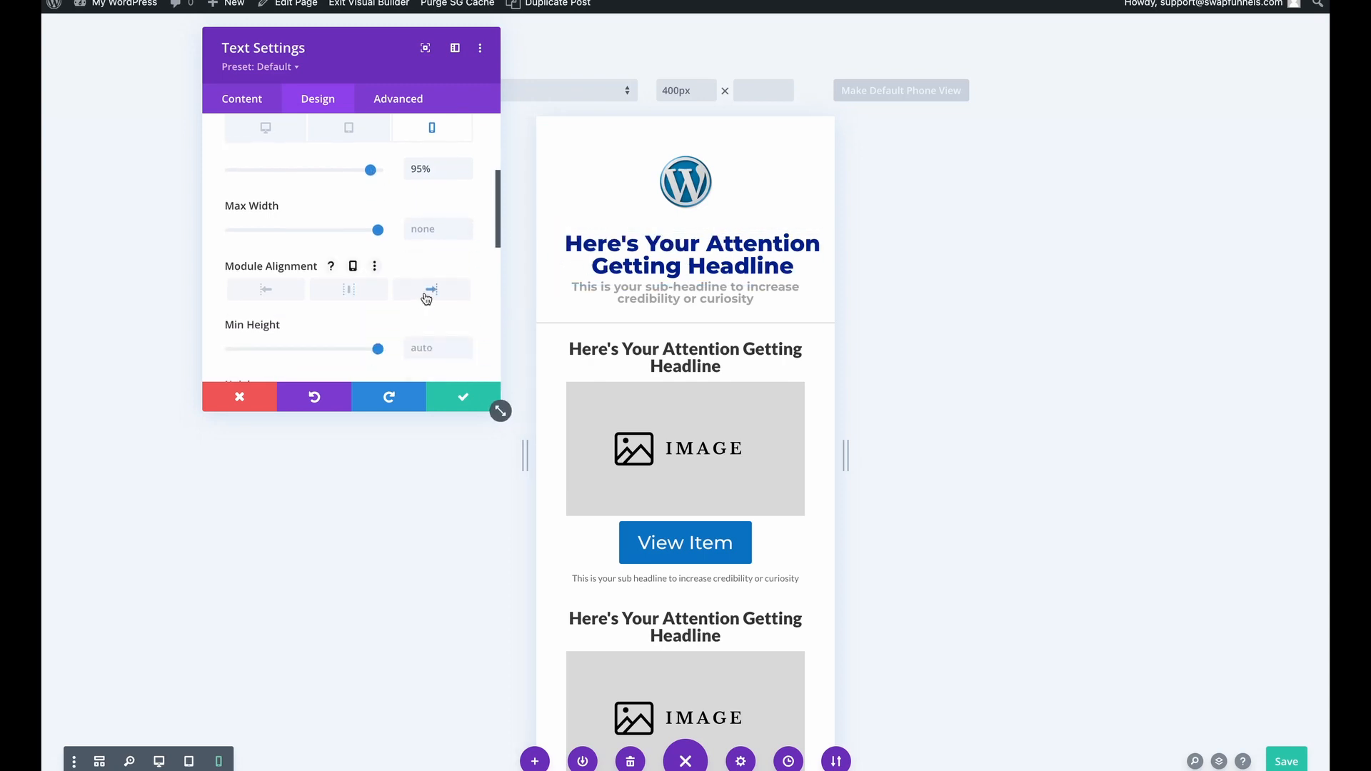
pyautogui.click(347, 292)
pyautogui.scroll(-2, 346, 297)
pyautogui.scroll(-3, 350, 296)
pyautogui.scroll(3, 349, 290)
pyautogui.scroll(-3, 342, 315)
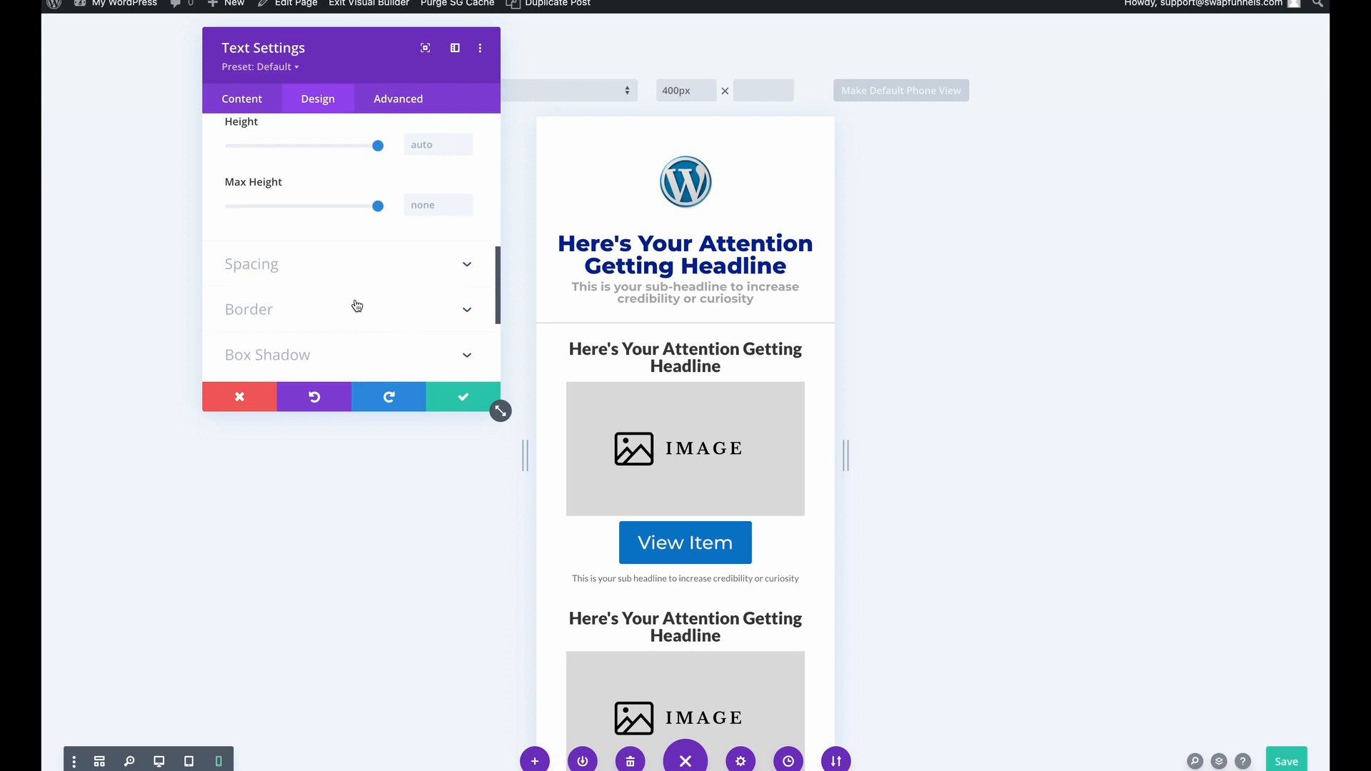
pyautogui.click(240, 397)
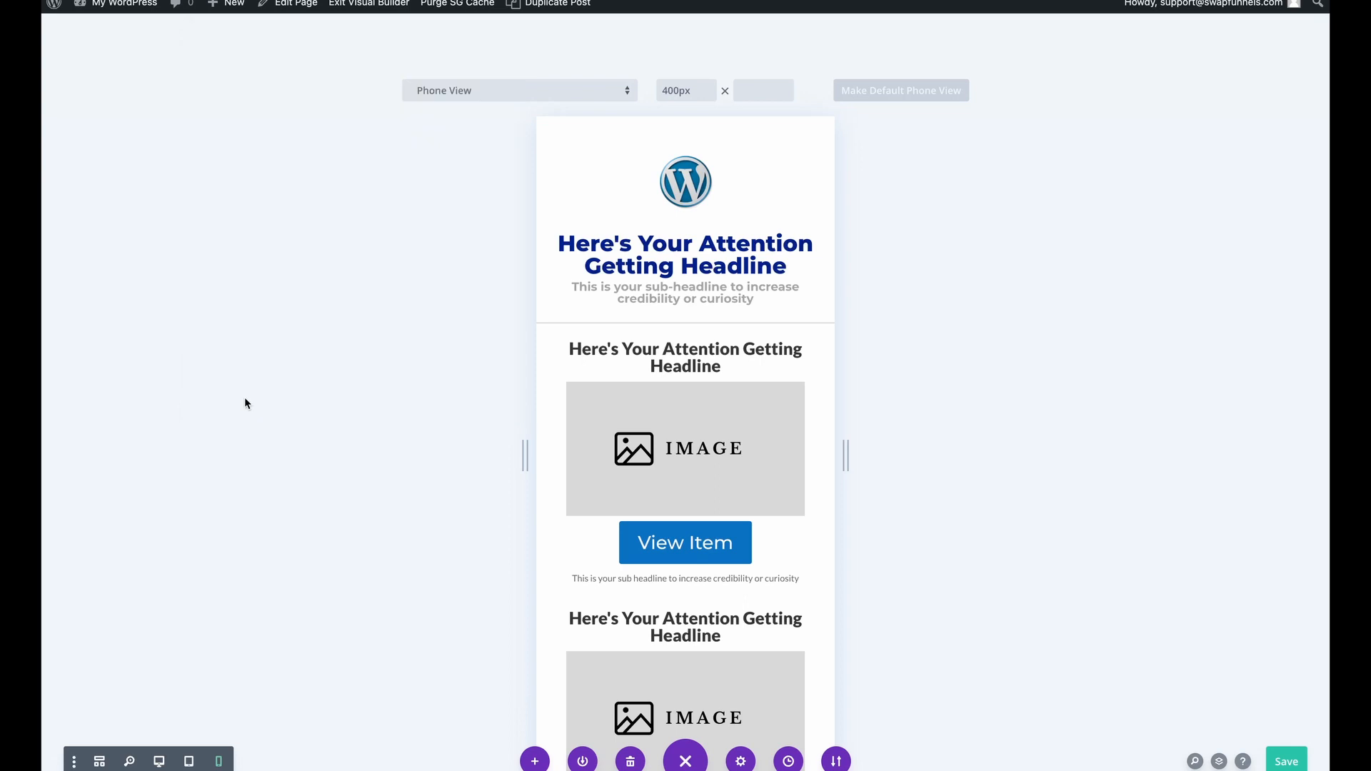
# Set the main headline's heading text color to a custom mint green, #00e8aa, in its design settings
pyautogui.moveTo(646, 244)
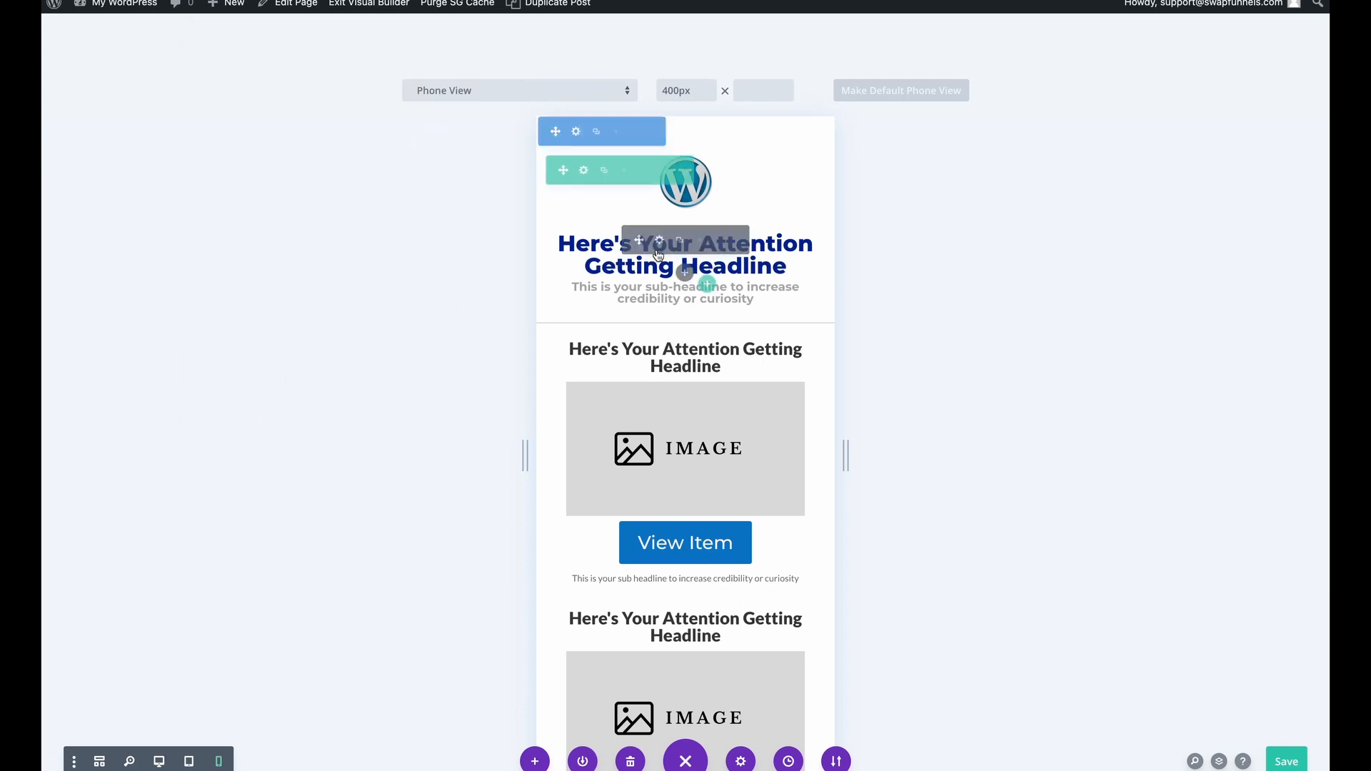
pyautogui.click(659, 240)
pyautogui.scroll(-1, 327, 262)
pyautogui.click(300, 99)
pyautogui.click(307, 211)
pyautogui.scroll(-3, 307, 207)
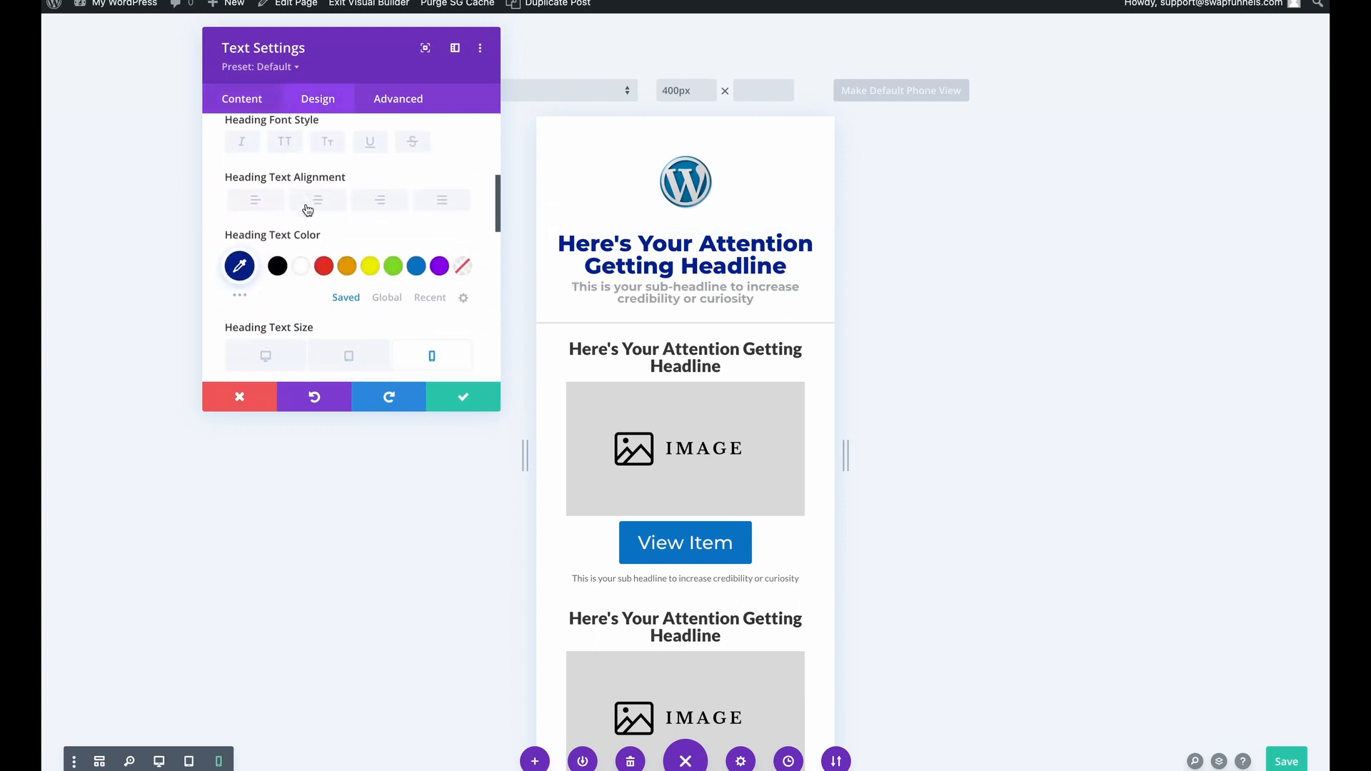
pyautogui.scroll(-1, 271, 278)
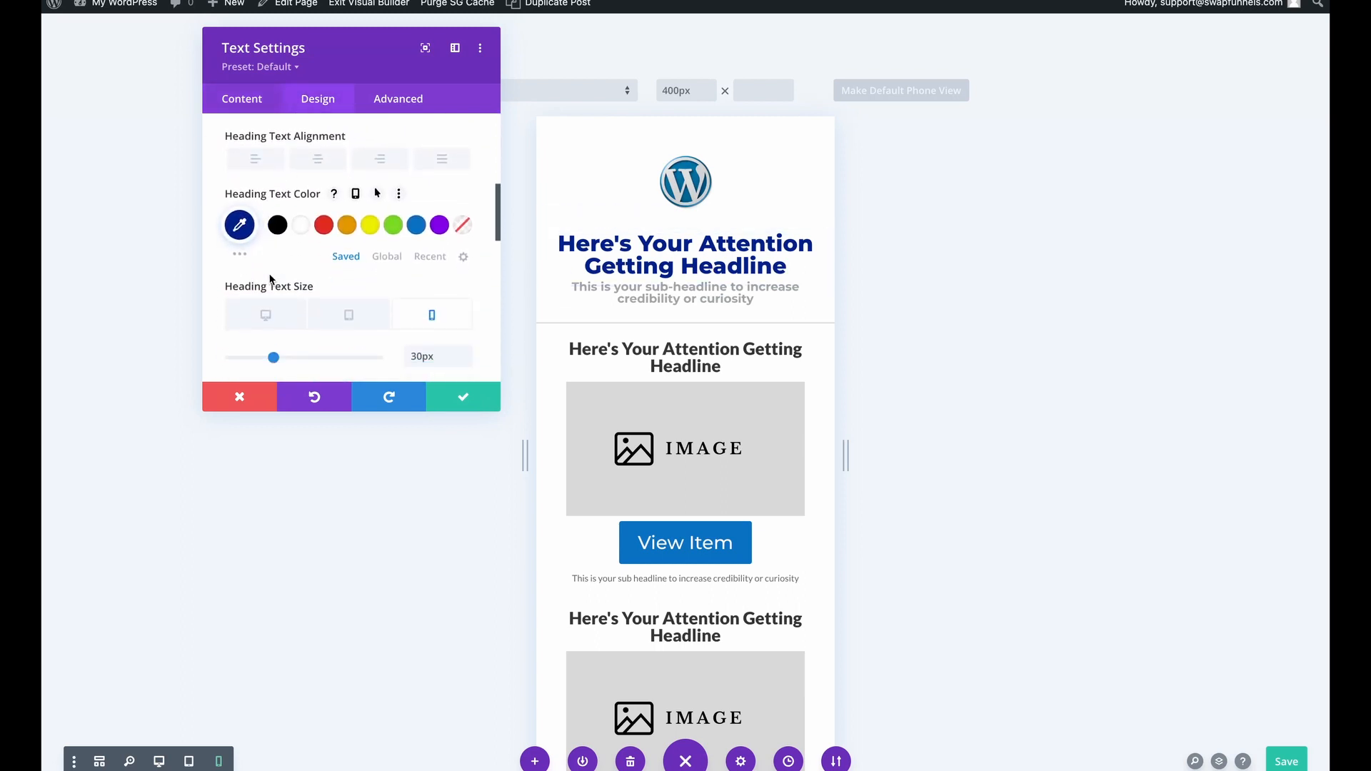
pyautogui.click(239, 224)
pyautogui.moveTo(384, 274); pyautogui.dragTo(347, 220)
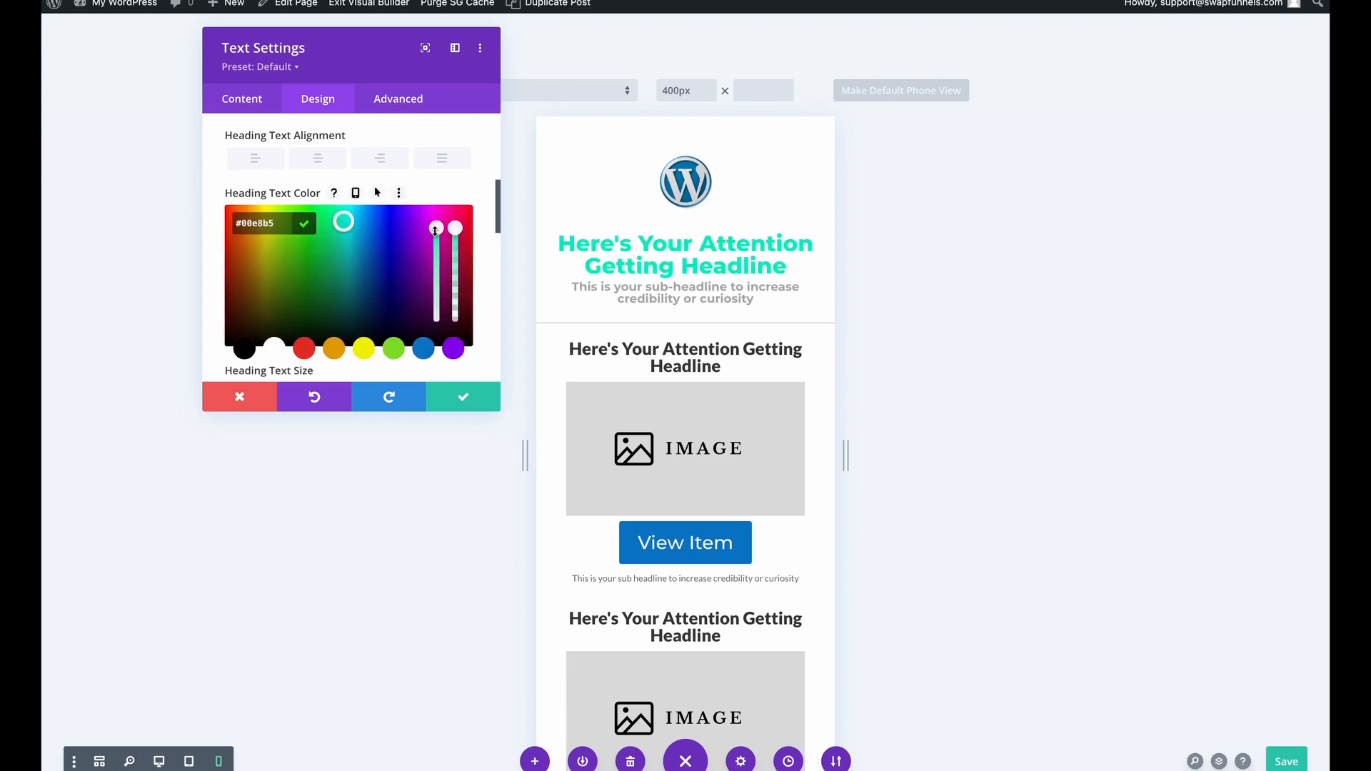
pyautogui.moveTo(436, 229)
pyautogui.mouseDown()
pyautogui.moveTo(437, 308)
pyautogui.moveTo(440, 228)
pyautogui.moveTo(458, 311)
pyautogui.moveTo(457, 227)
pyautogui.mouseUp()
pyautogui.scroll(-3, 462, 226)
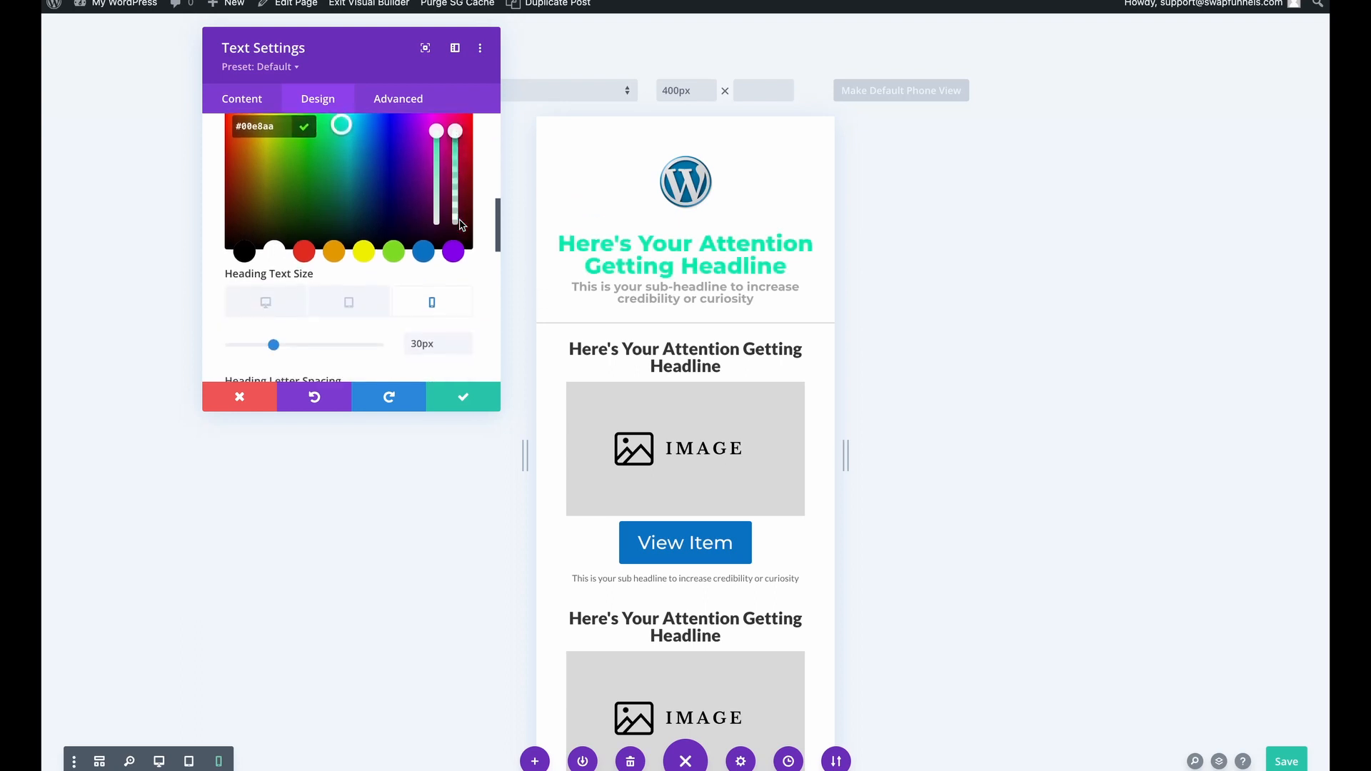
pyautogui.scroll(3, 485, 211)
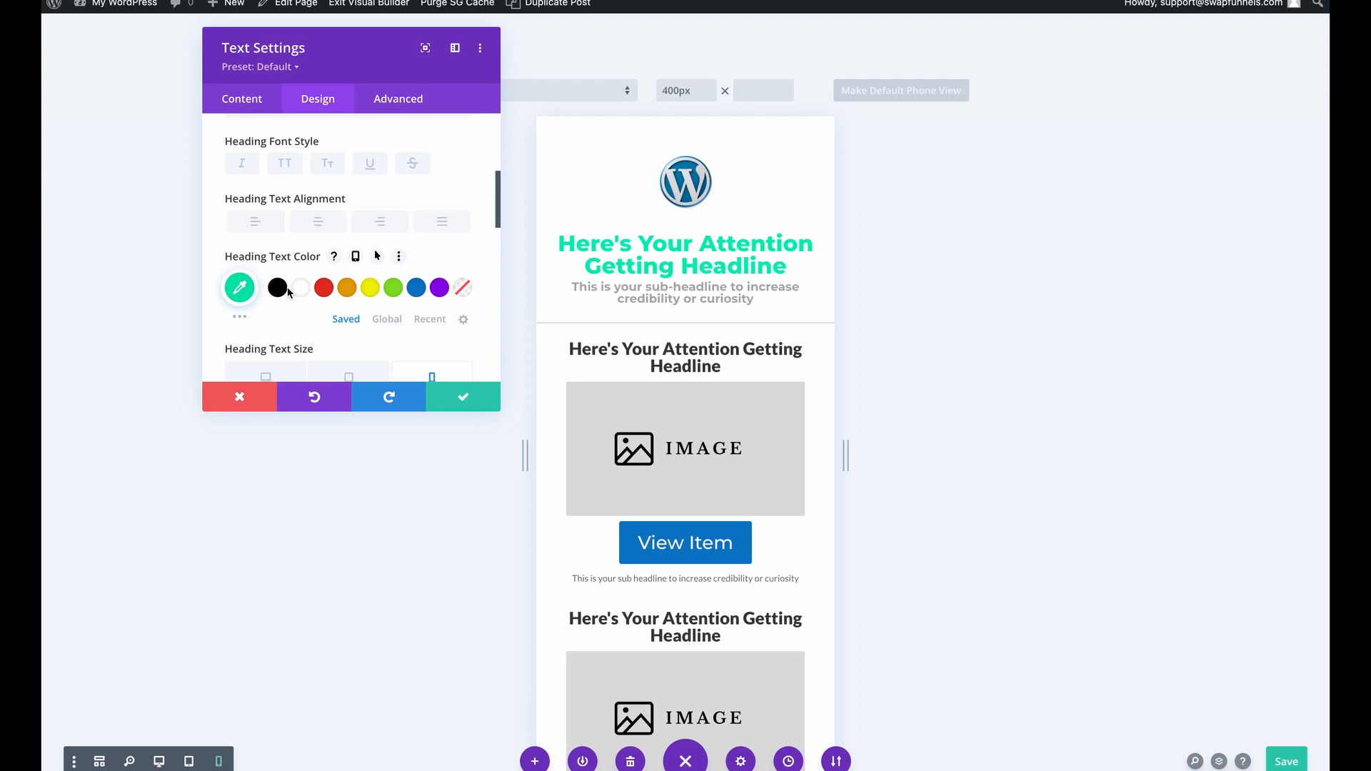
# Try the red, orange, yellow and green (#7cda24) saved colors on the main headline's text
pyautogui.click(323, 287)
pyautogui.click(346, 287)
pyautogui.click(369, 287)
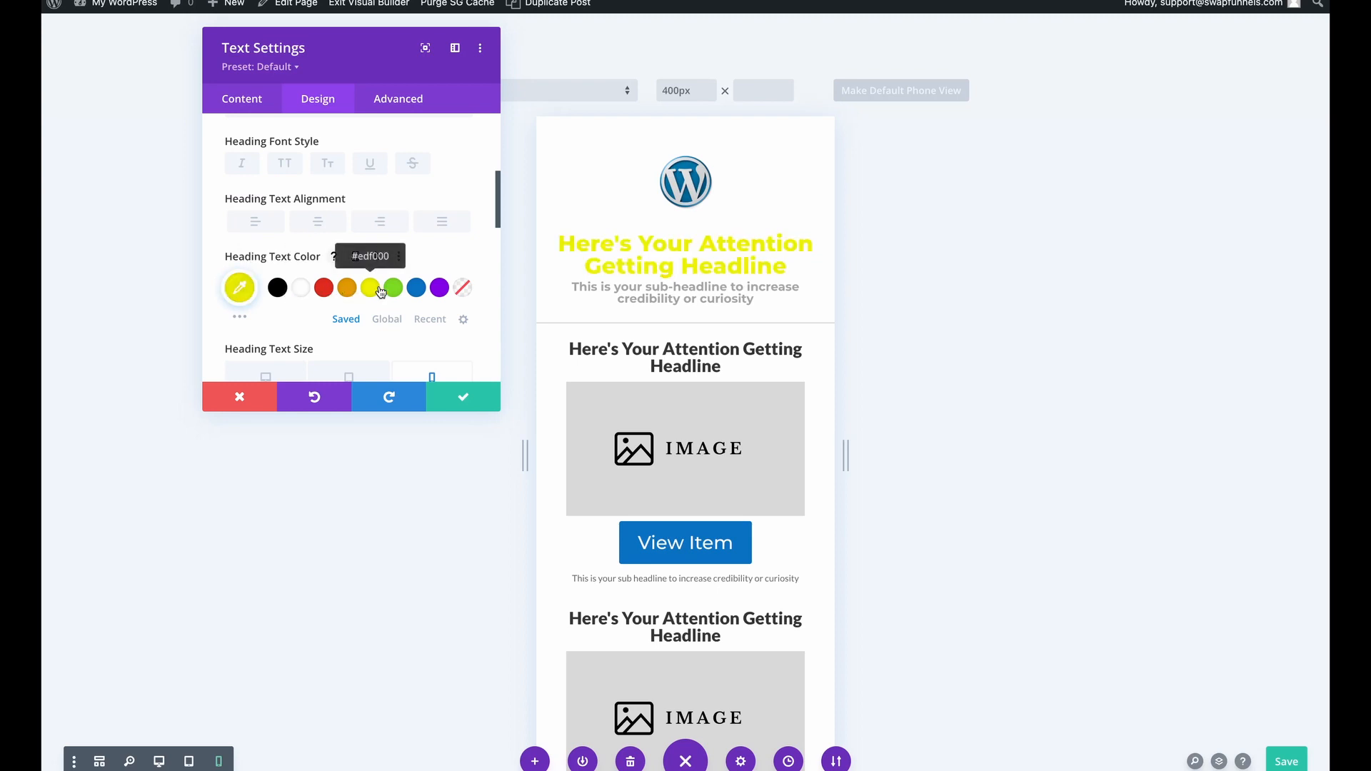
pyautogui.click(395, 288)
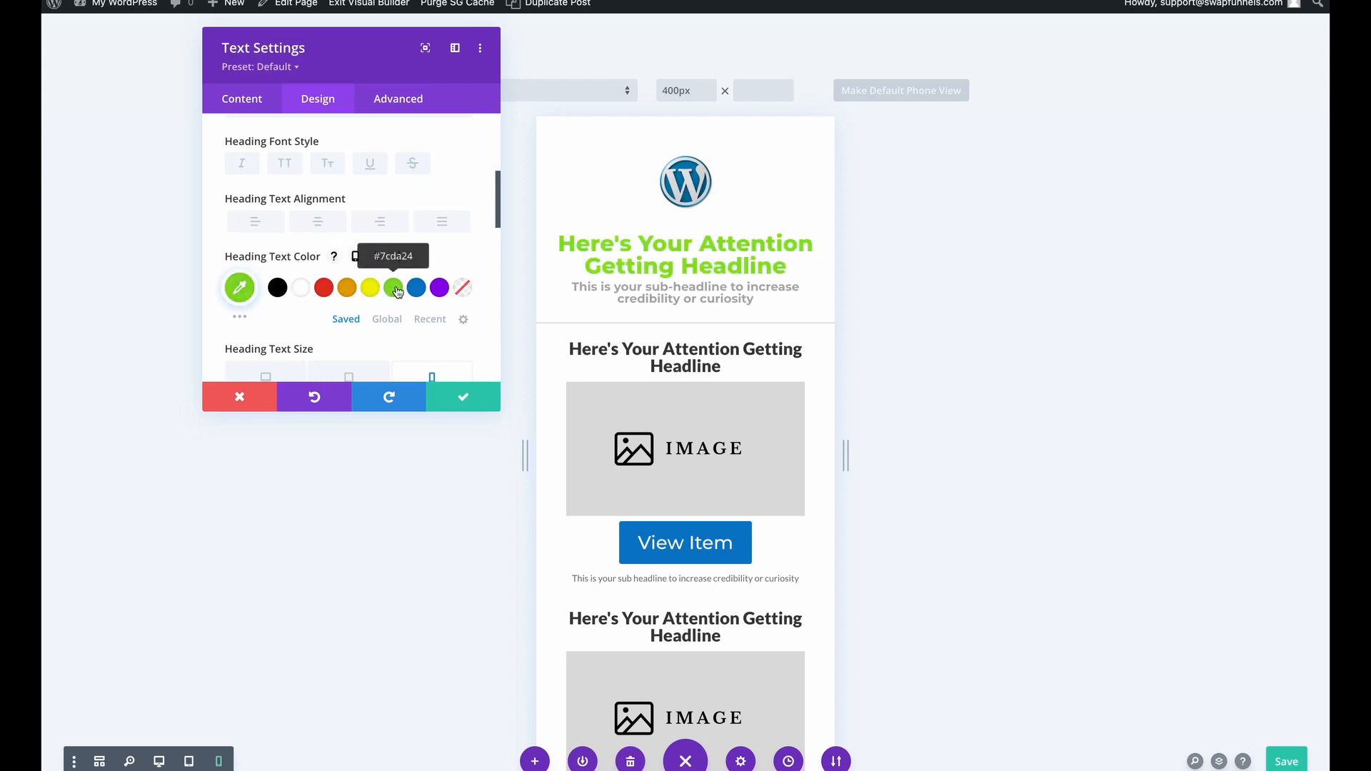
# Choose a dark green from the extended palette for the main headline's text and save the module settings
pyautogui.click(242, 319)
pyautogui.scroll(-3, 243, 318)
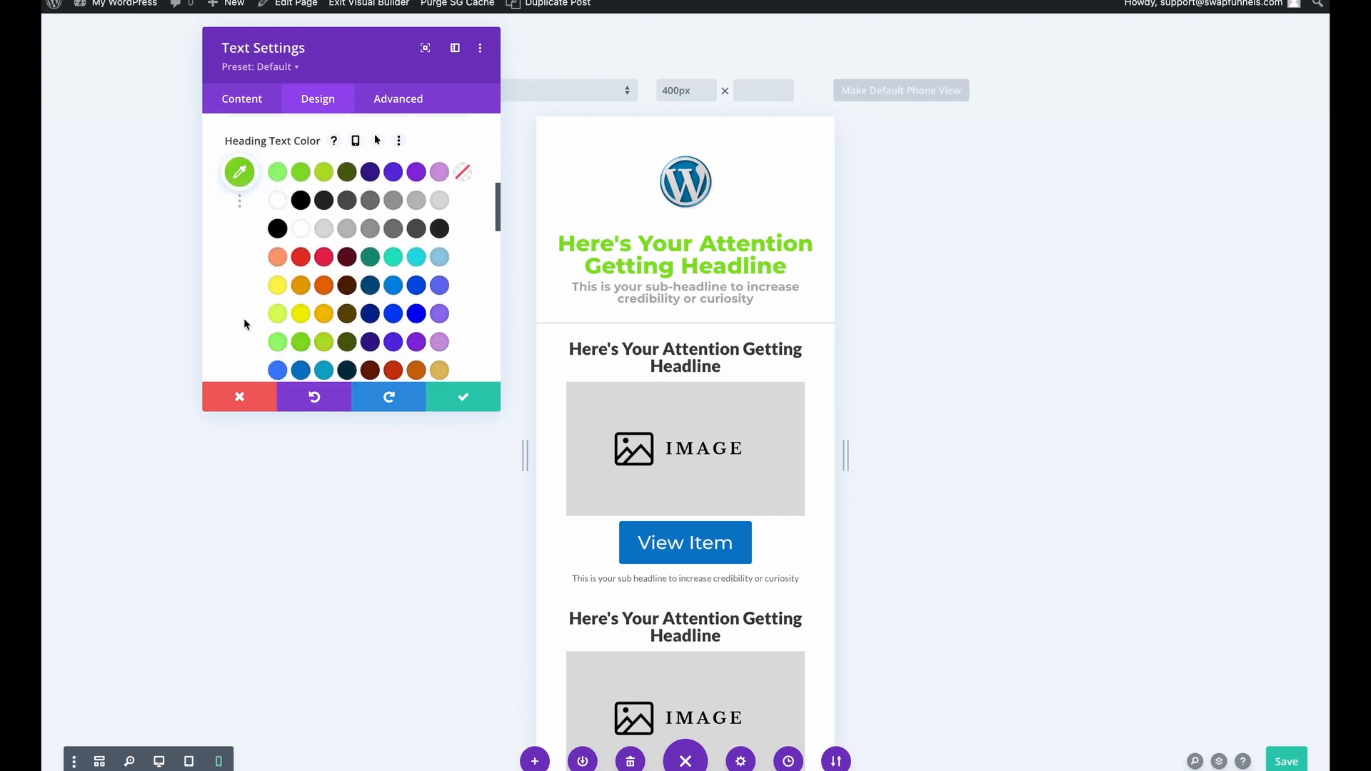
pyautogui.click(372, 234)
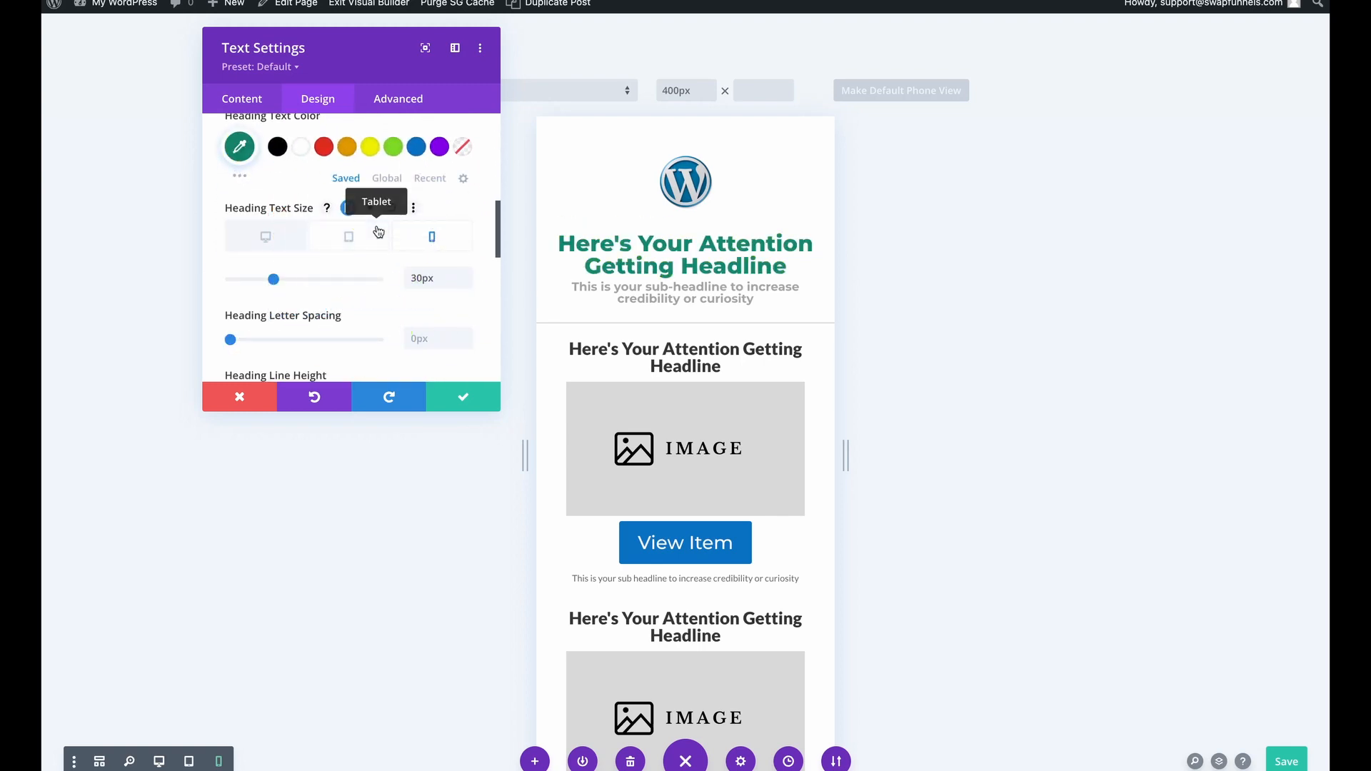
pyautogui.click(463, 397)
# Change the text of the first View Item button to "Buy Now"
pyautogui.scroll(-2, 656, 412)
pyautogui.moveTo(683, 423)
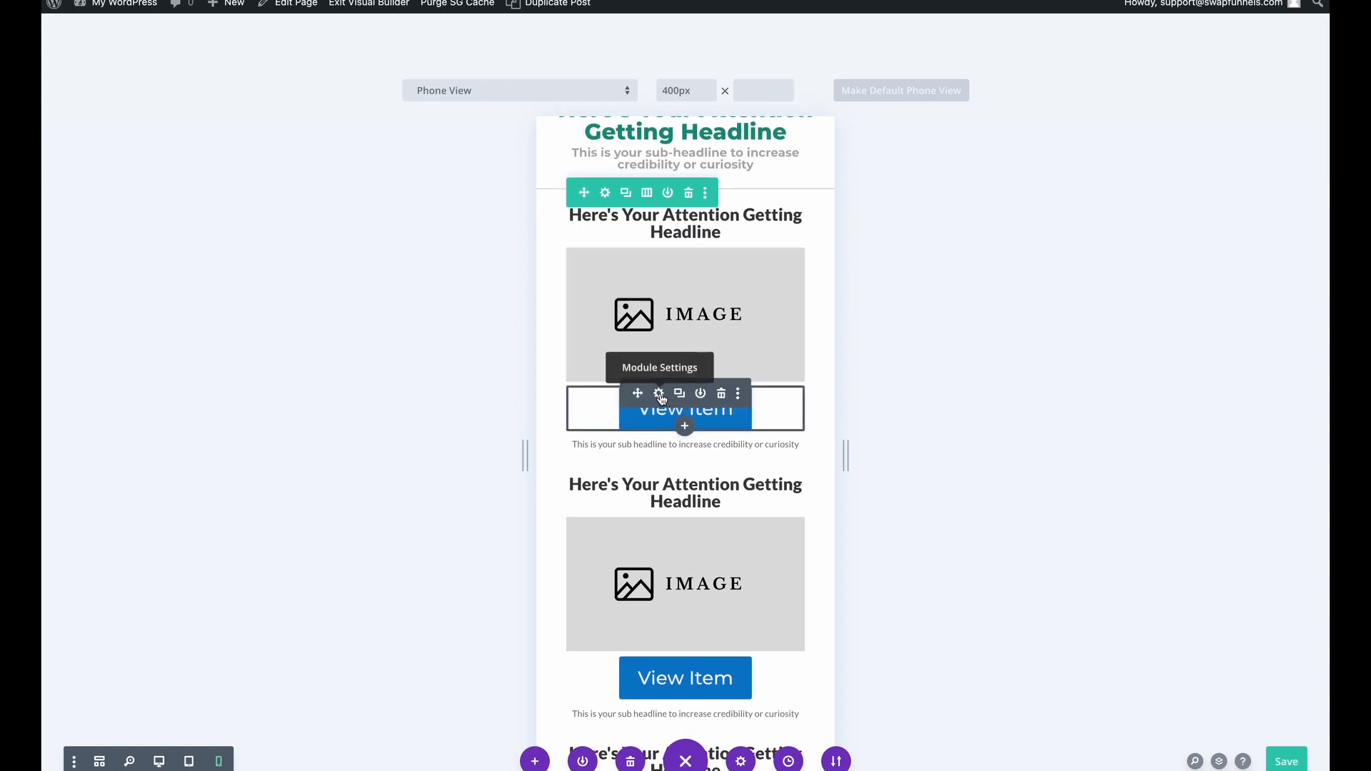
pyautogui.click(659, 394)
pyautogui.moveTo(323, 271); pyautogui.dragTo(218, 271)
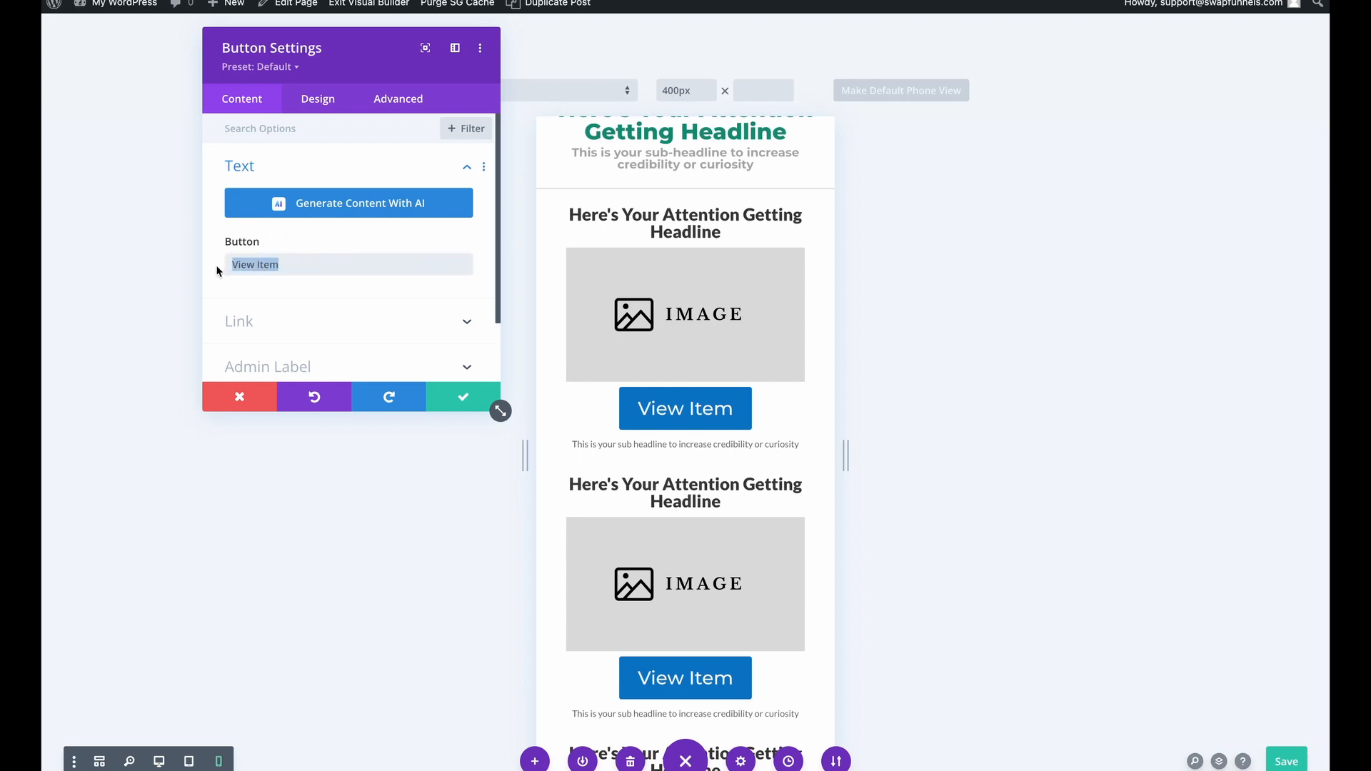
pyautogui.write('Buy Now')
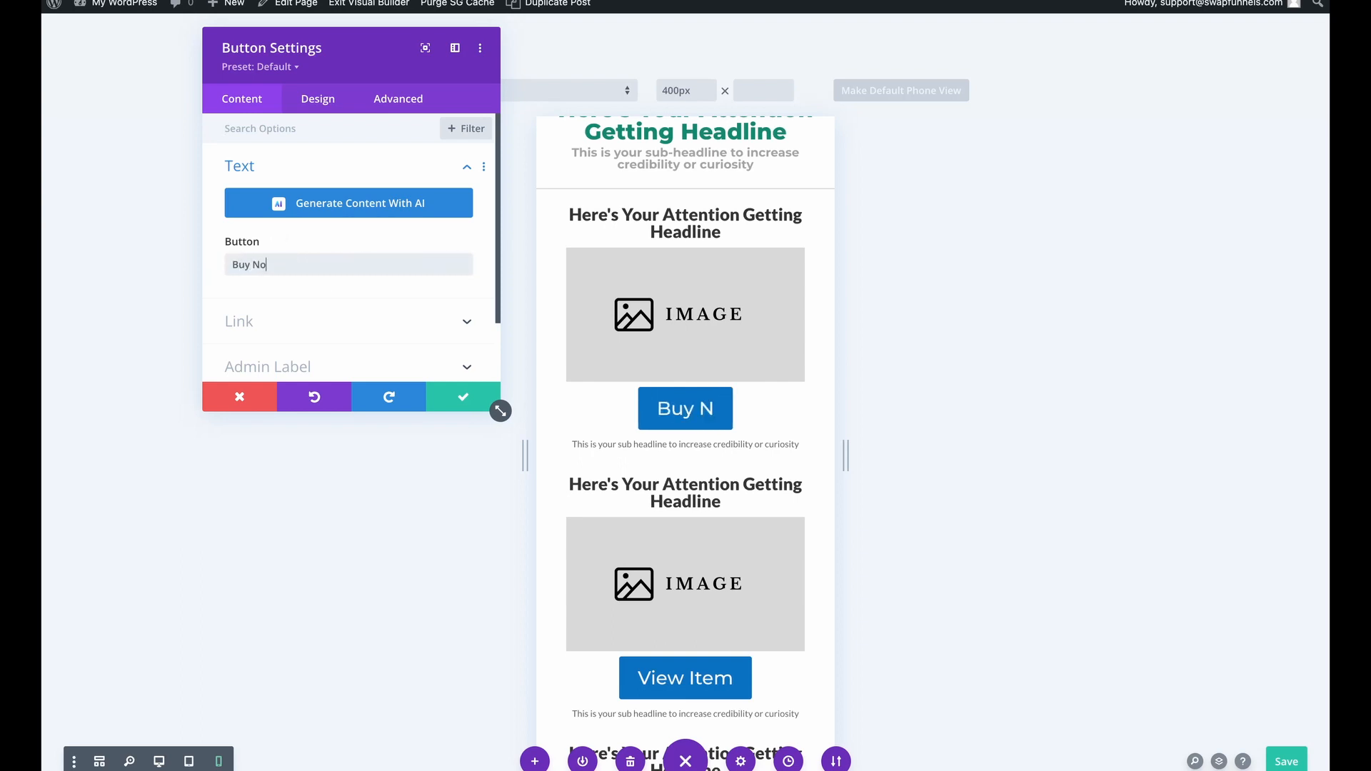
# Set the Buy Now button's link target to In The Same Window
pyautogui.click(261, 321)
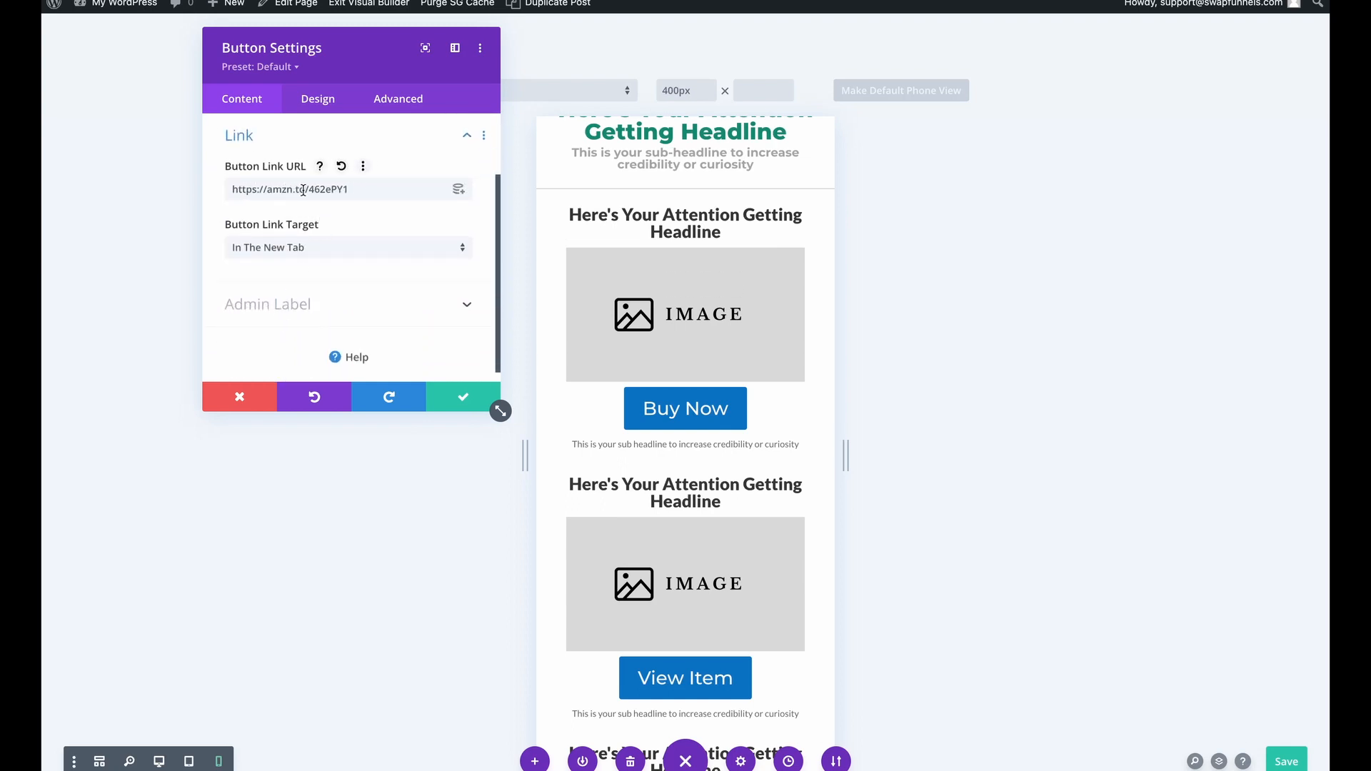
pyautogui.scroll(2, 303, 190)
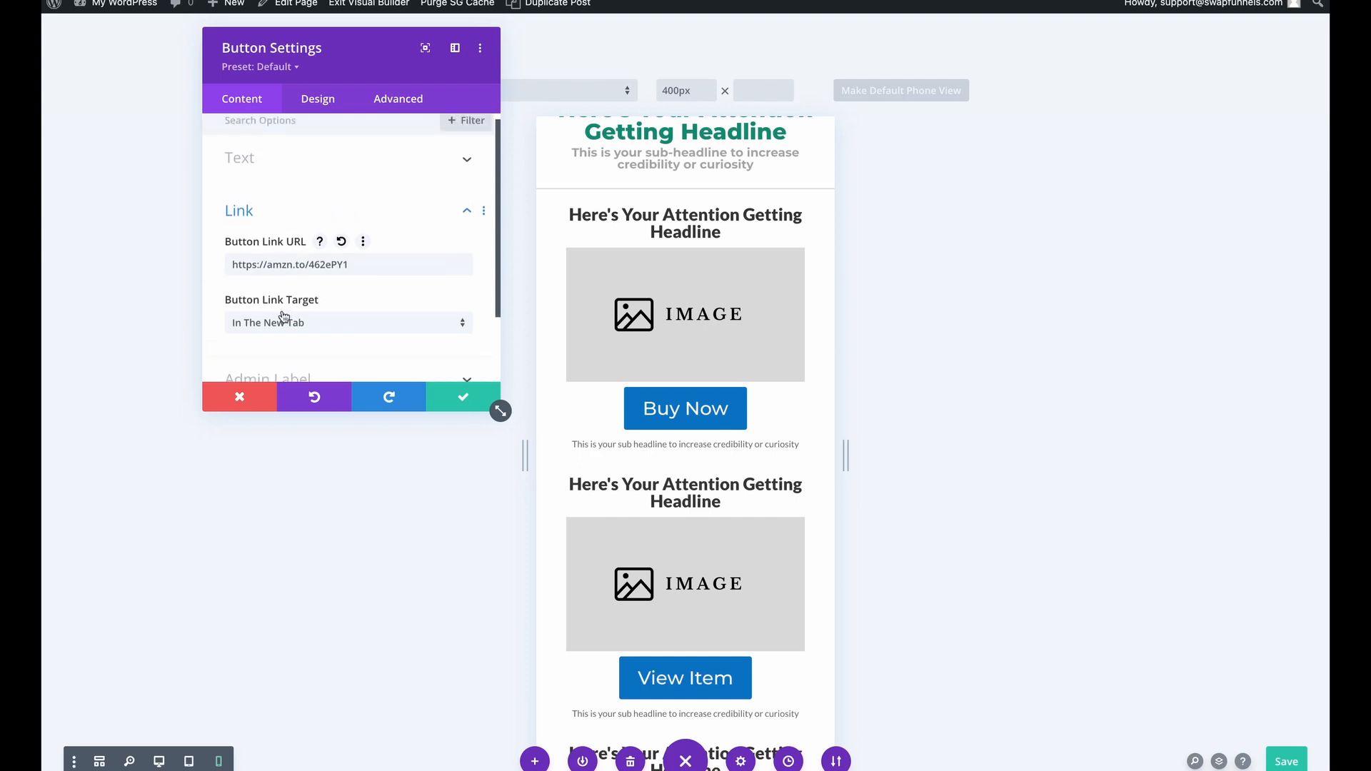
pyautogui.click(292, 325)
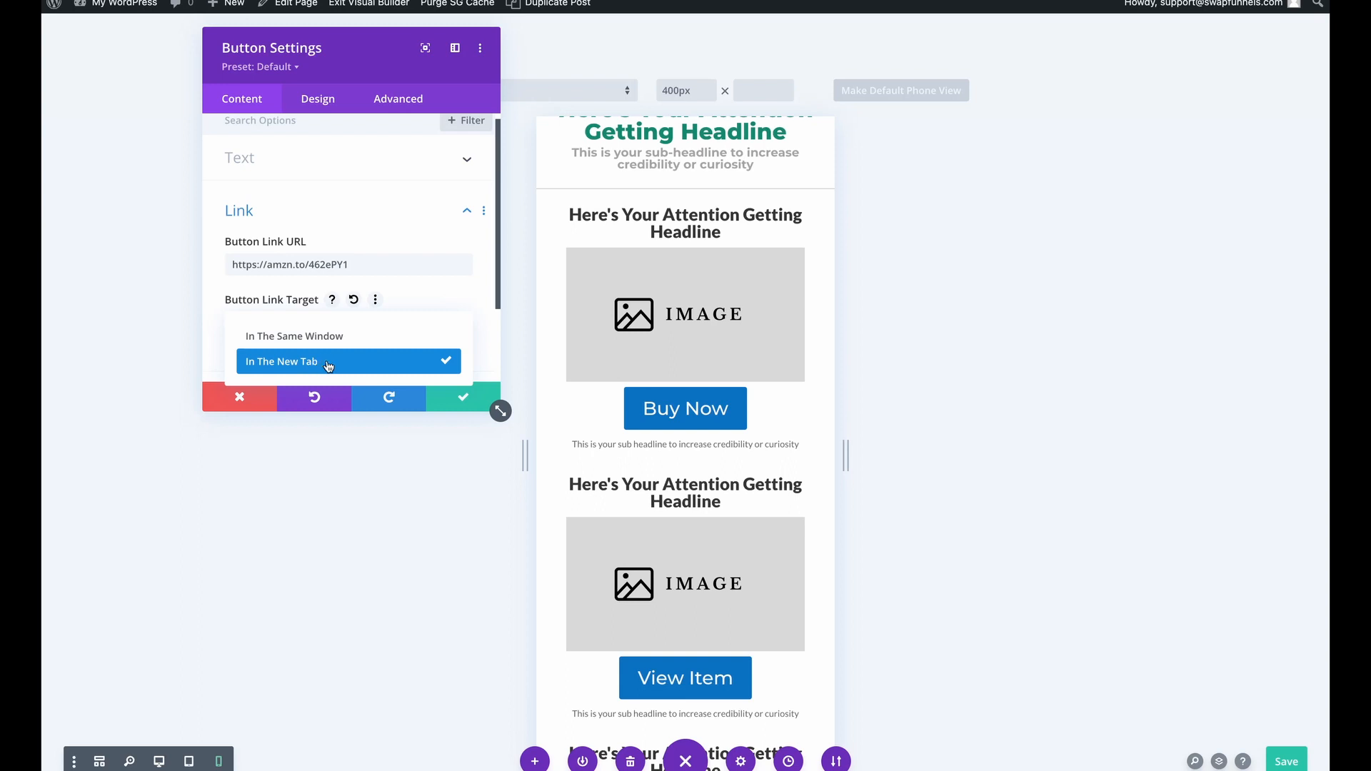
pyautogui.click(345, 337)
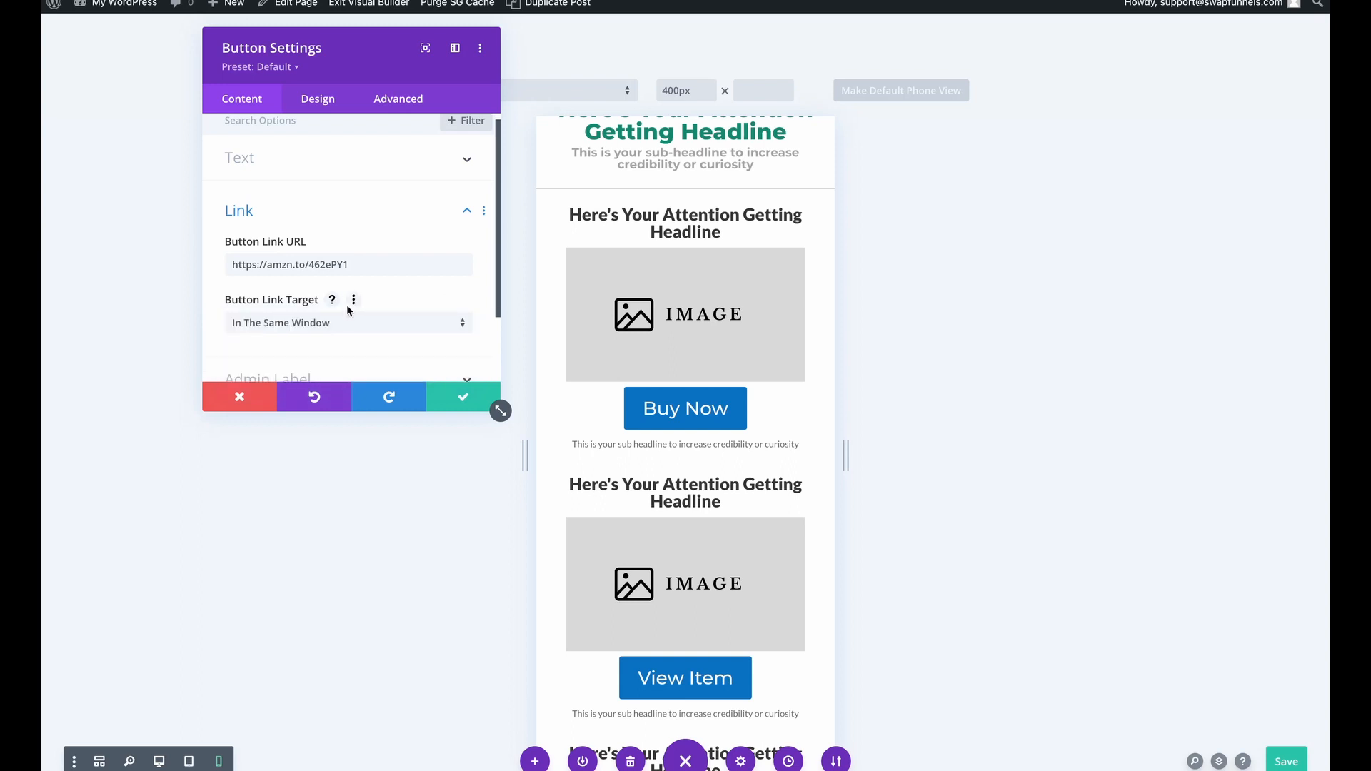
# Switch the Buy Now button's custom styles off and back on, and reduce its text size to 22px
pyautogui.click(315, 103)
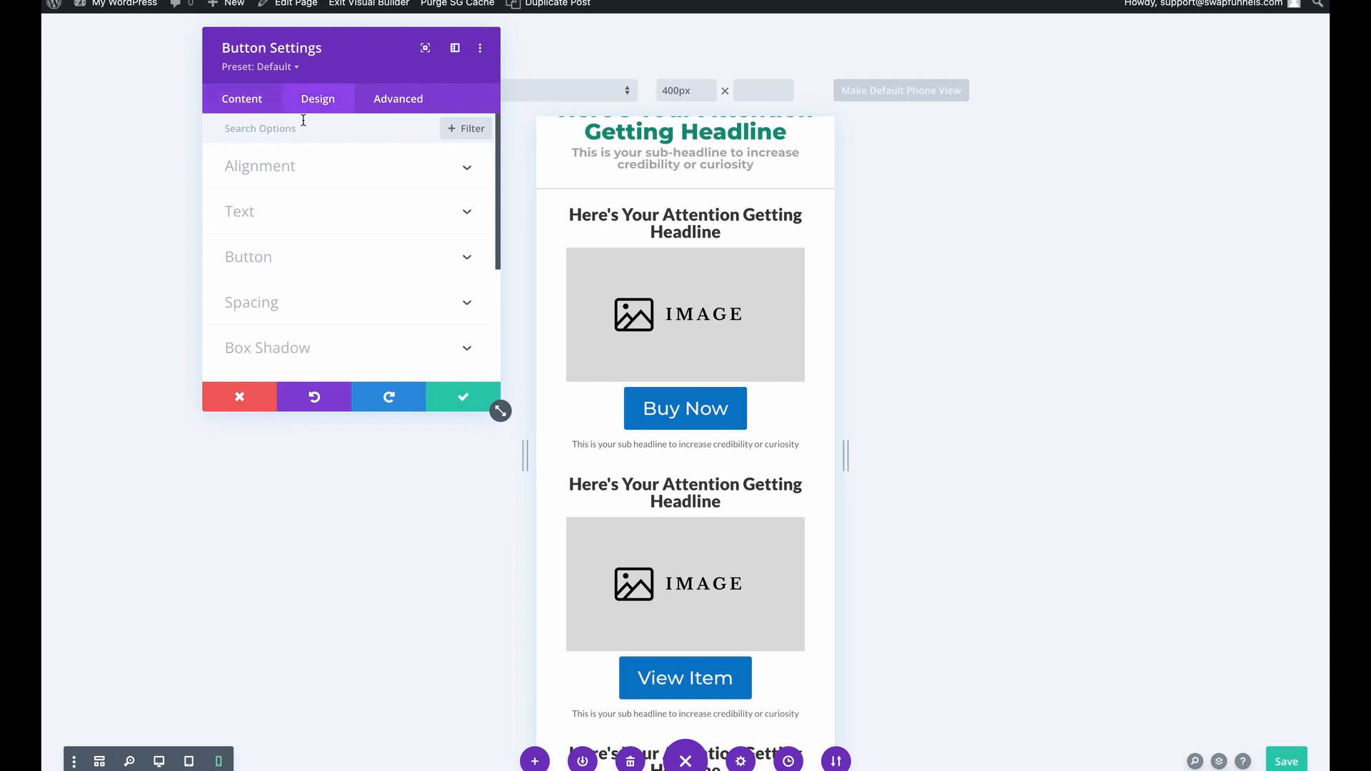
pyautogui.scroll(-1, 312, 208)
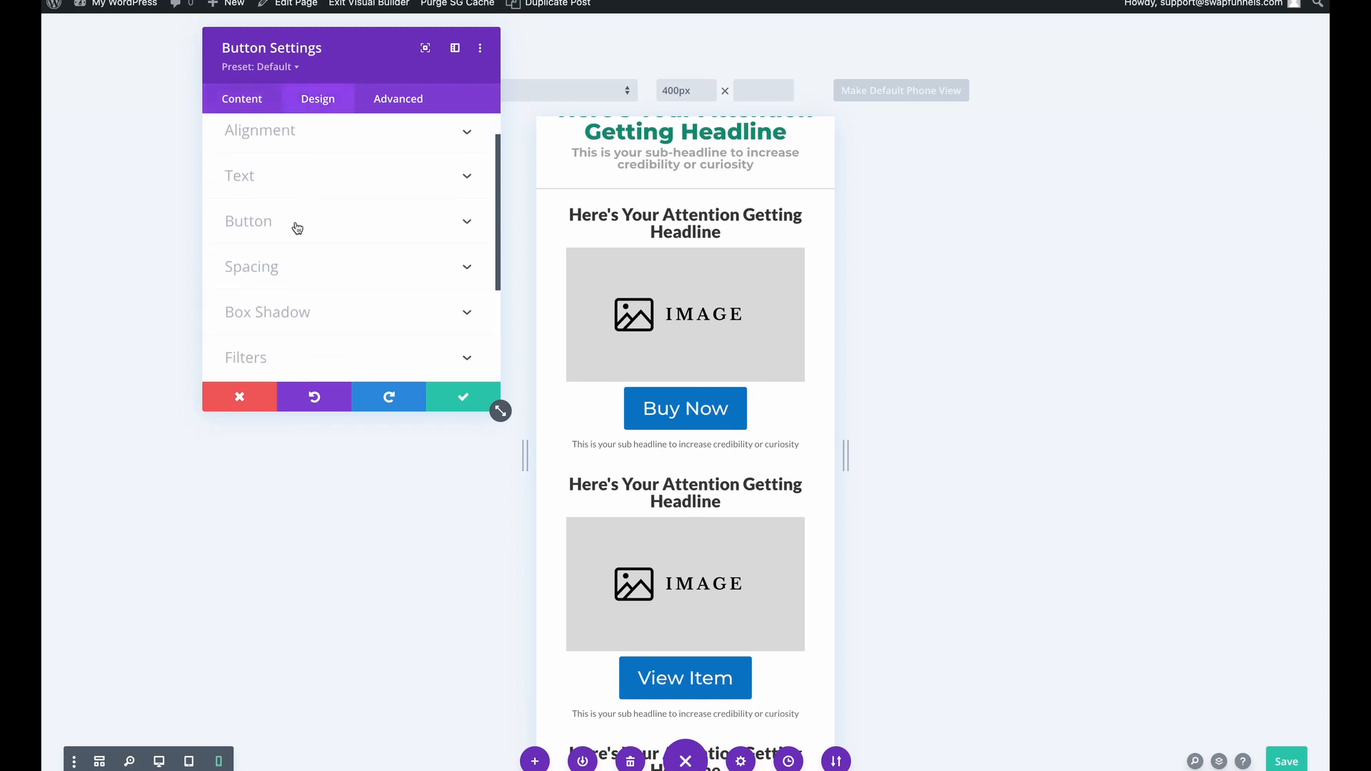
pyautogui.click(301, 227)
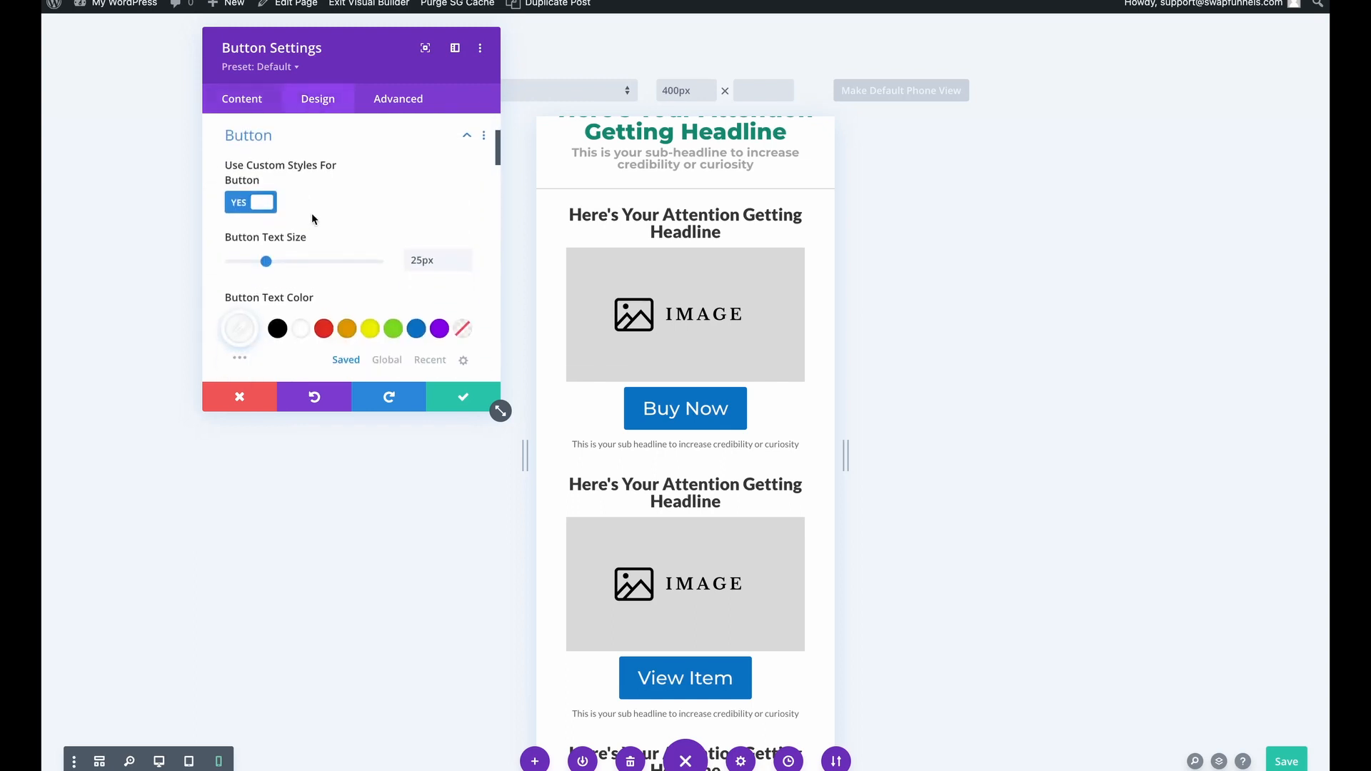
pyautogui.click(251, 204)
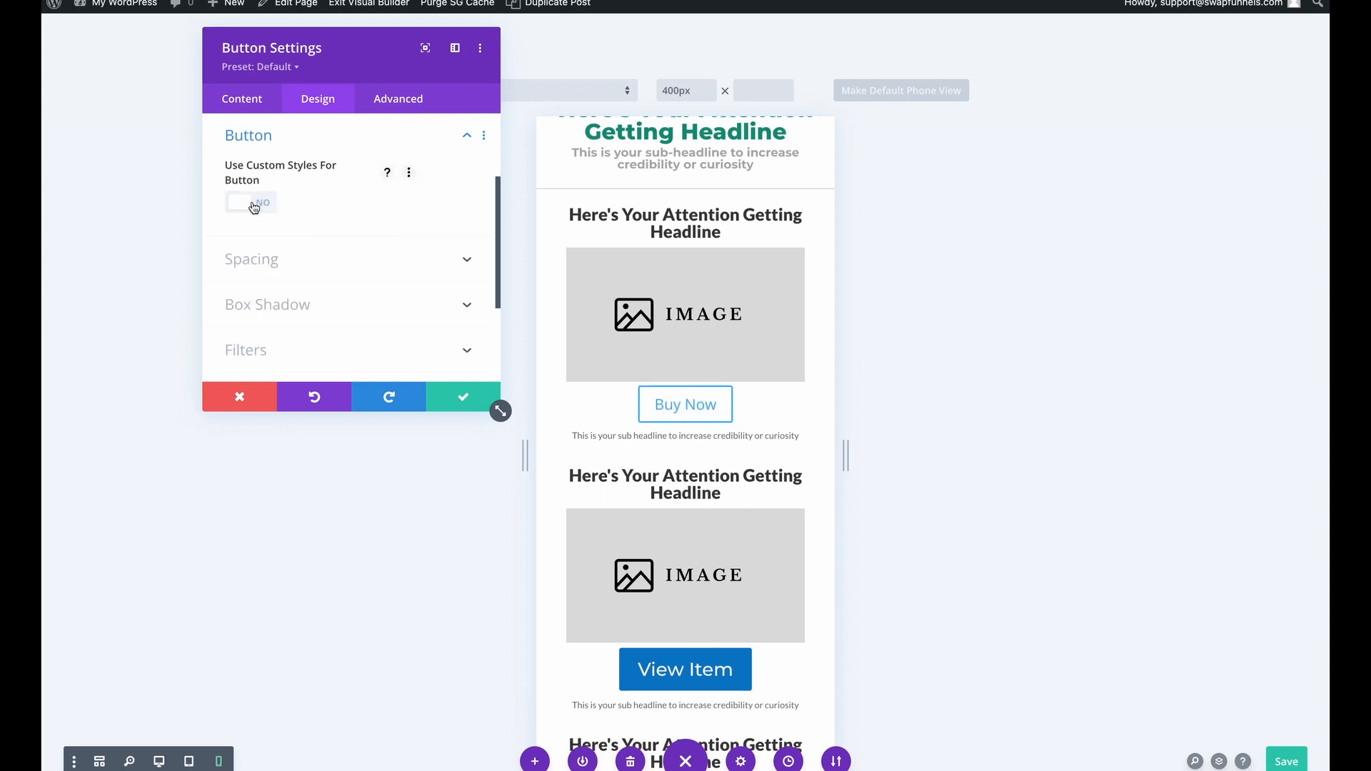
pyautogui.click(251, 204)
pyautogui.scroll(-1, 312, 234)
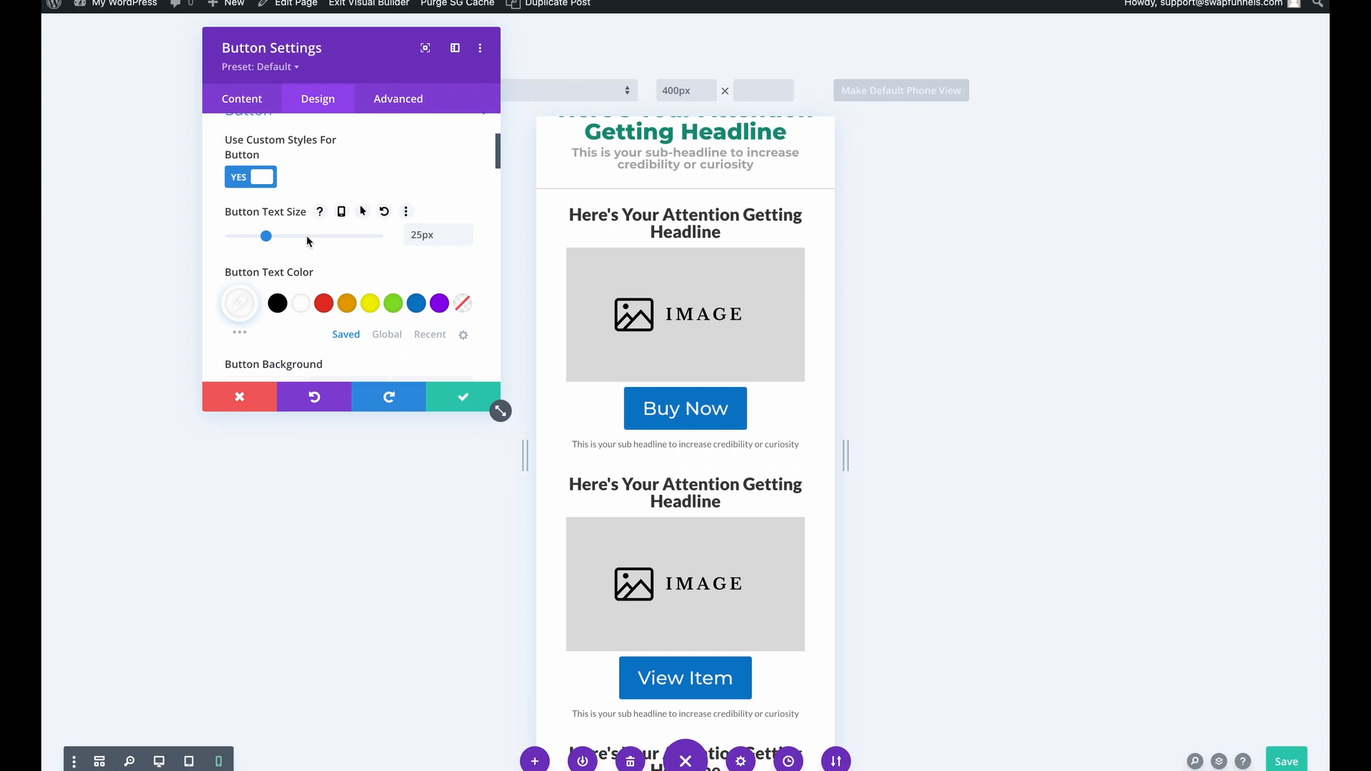
pyautogui.moveTo(266, 236)
pyautogui.mouseDown()
pyautogui.moveTo(284, 236)
pyautogui.moveTo(260, 236)
pyautogui.mouseUp()
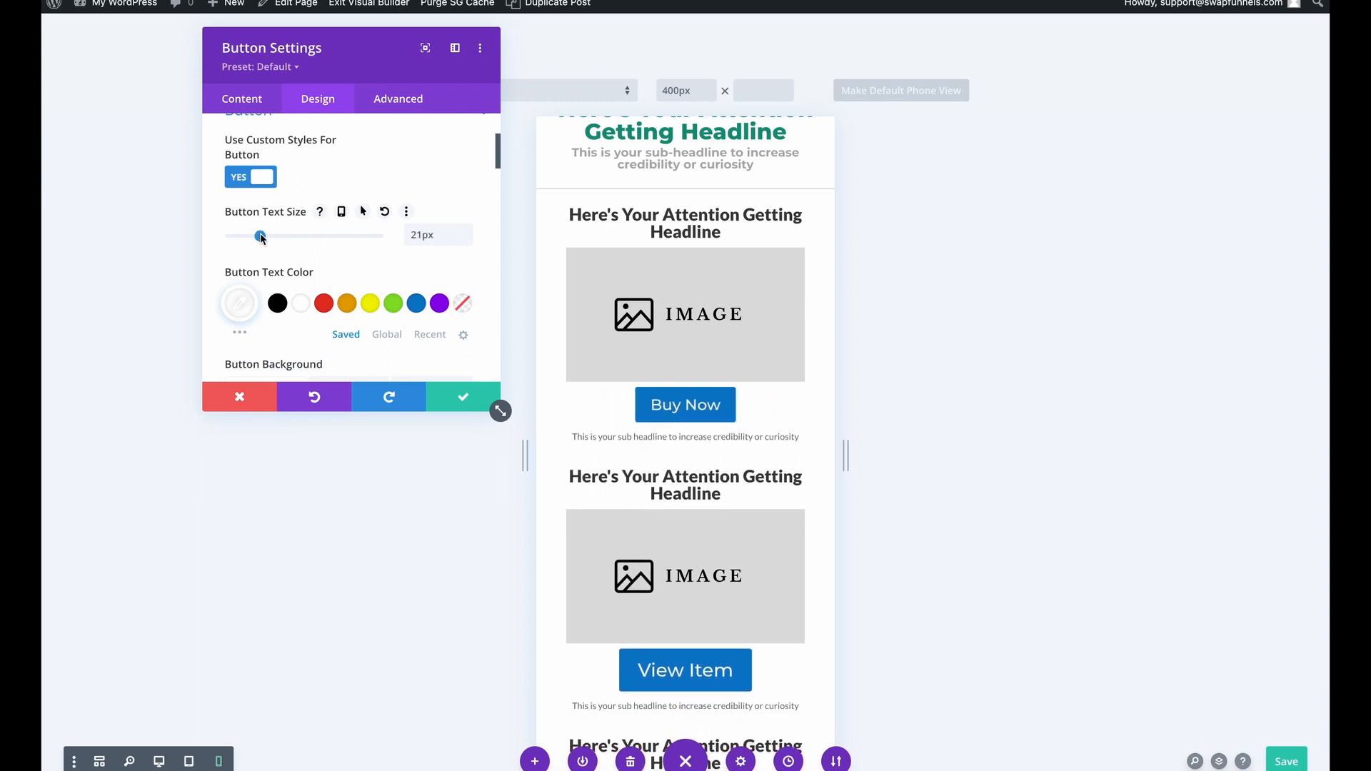
# Try red, orange and yellow for the Buy Now button's text color and set it back to white
pyautogui.scroll(-2, 310, 239)
pyautogui.click(324, 232)
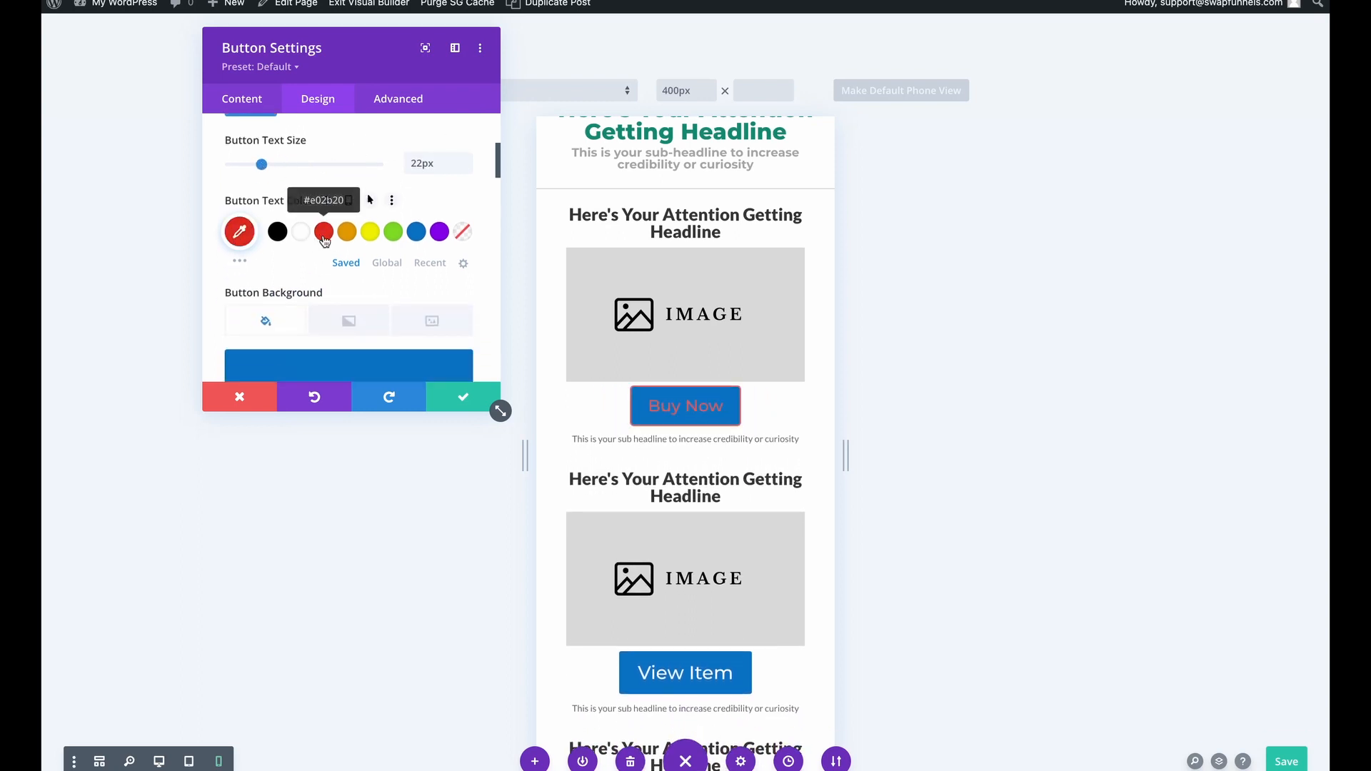
pyautogui.click(347, 232)
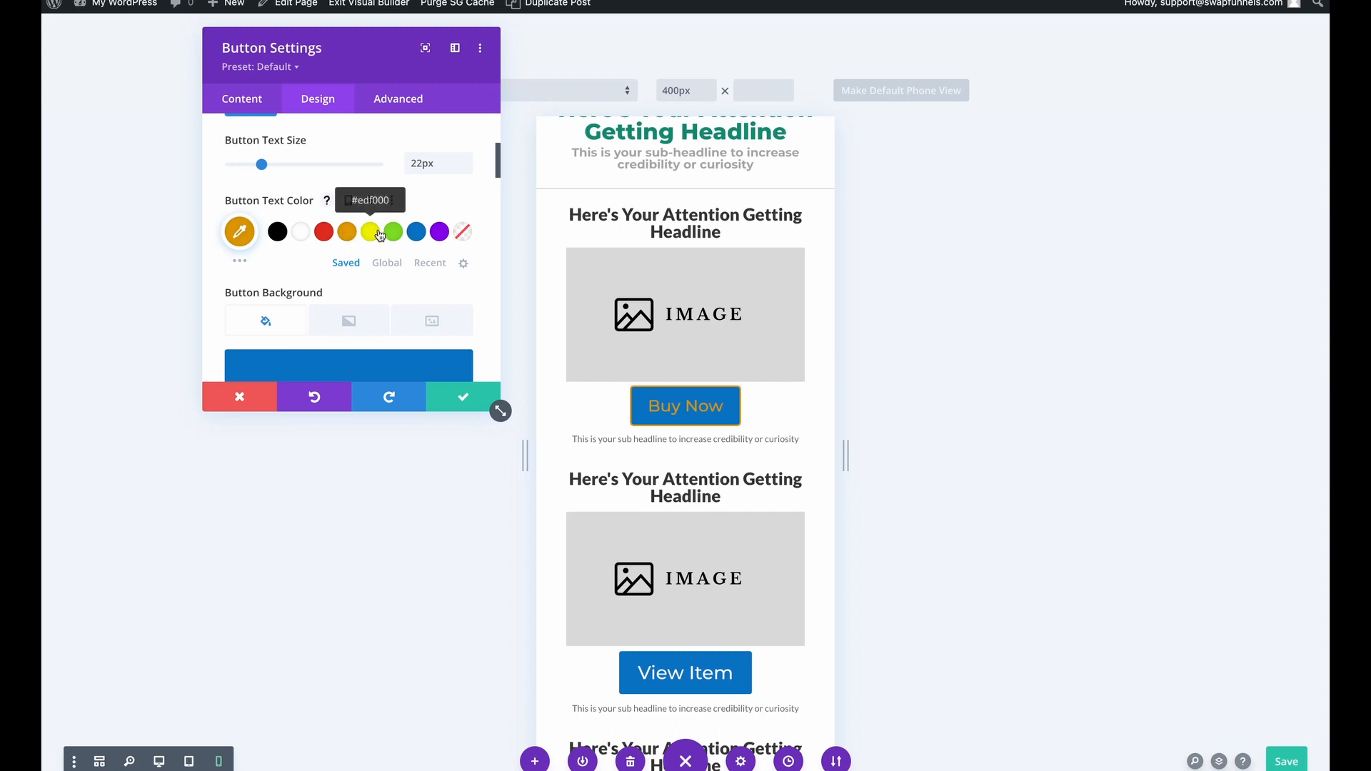
pyautogui.click(373, 233)
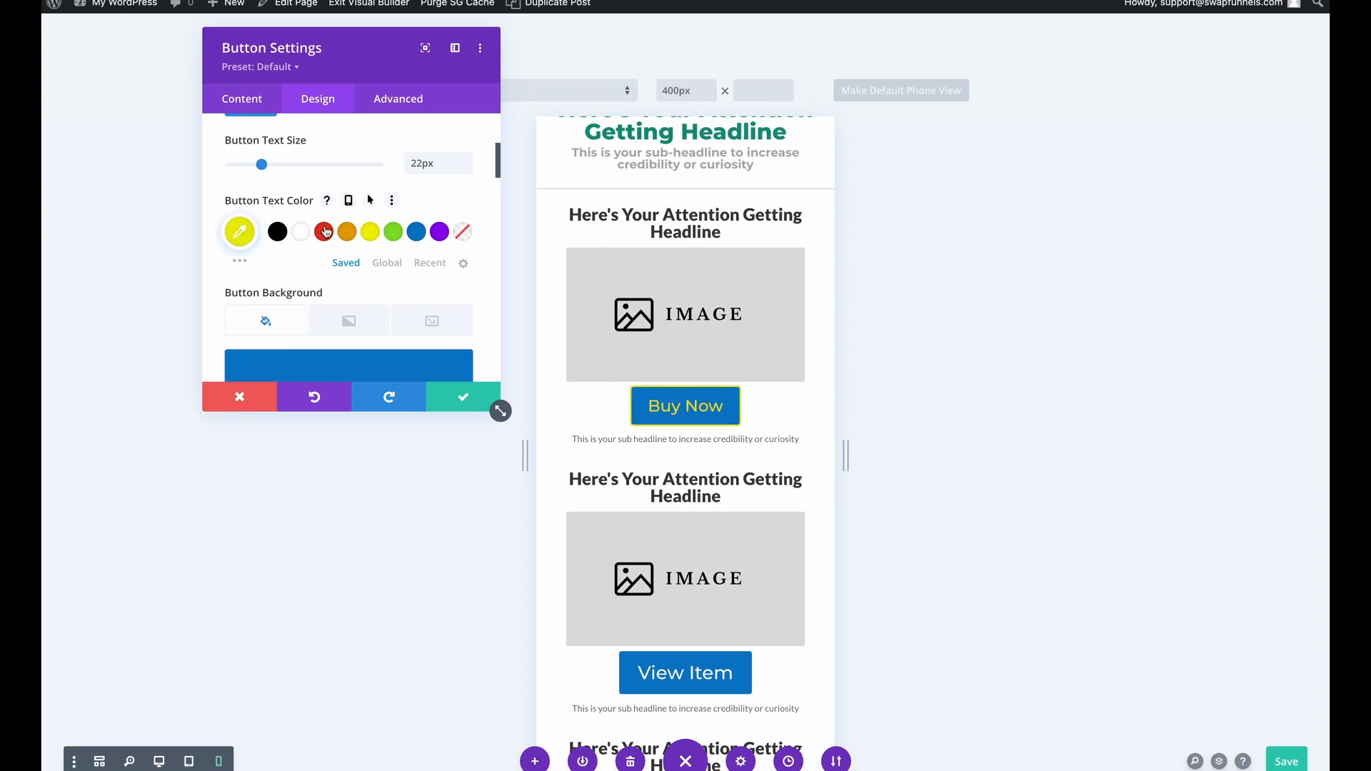
pyautogui.click(302, 233)
# Try red and orange for the Buy Now button's background, set it to yellow, and expand the background's color palette
pyautogui.scroll(-3, 301, 233)
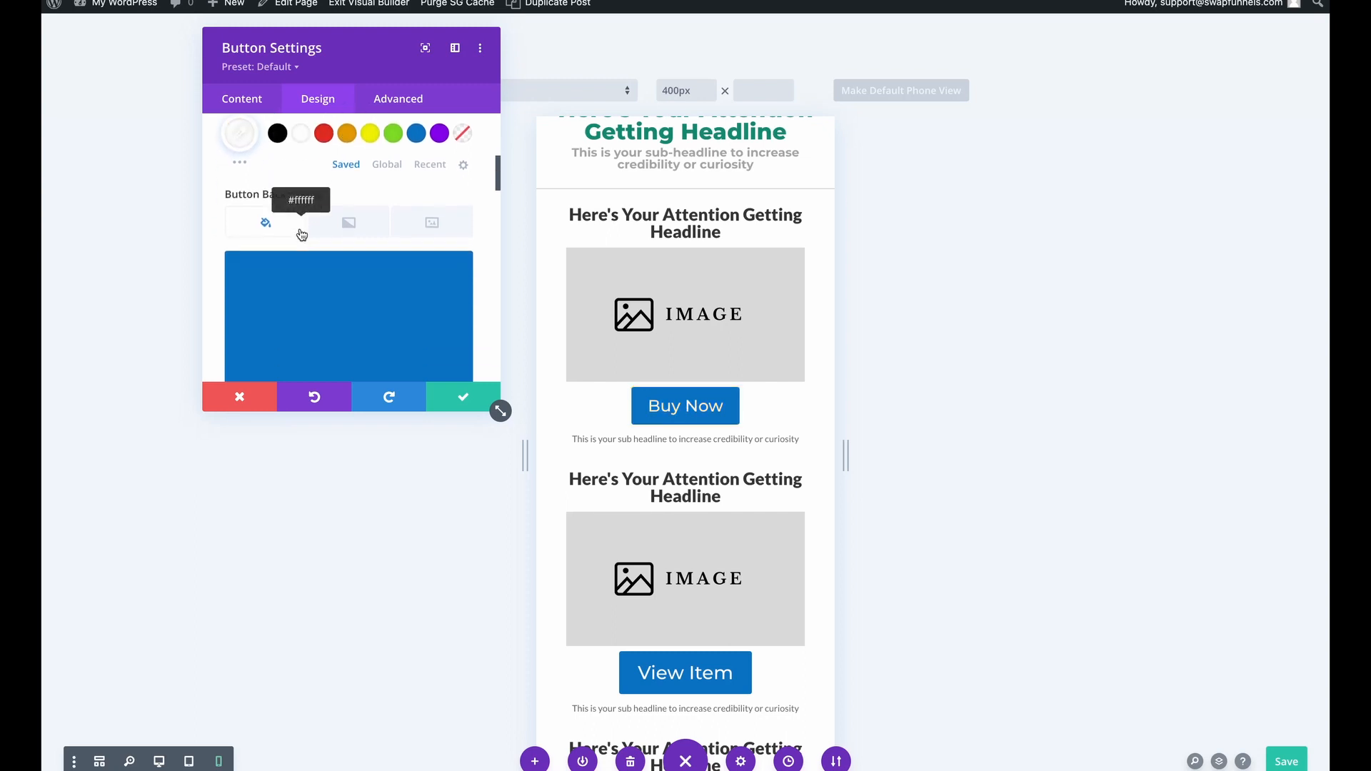
pyautogui.click(325, 332)
pyautogui.click(347, 332)
pyautogui.click(369, 332)
pyautogui.scroll(-1, 301, 304)
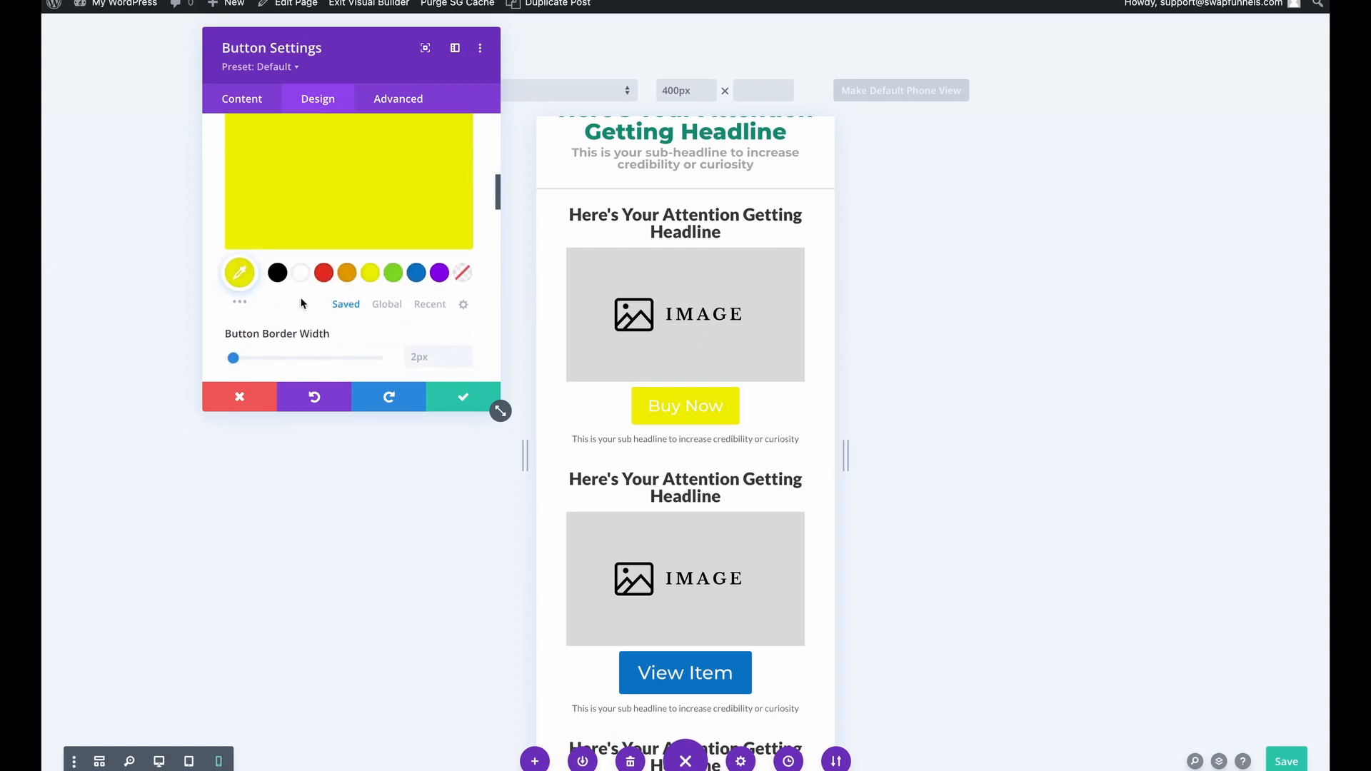
pyautogui.click(240, 306)
pyautogui.scroll(-4, 386, 350)
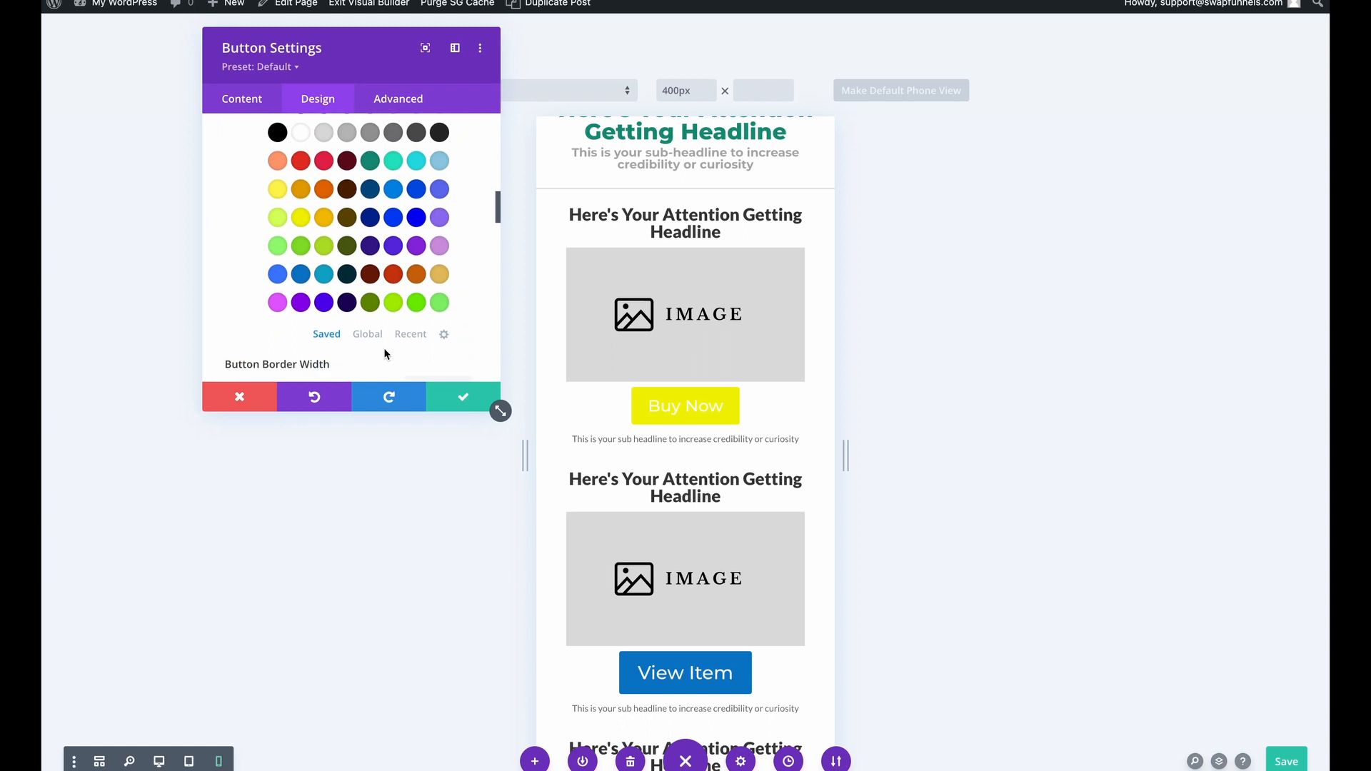
pyautogui.scroll(-2, 386, 354)
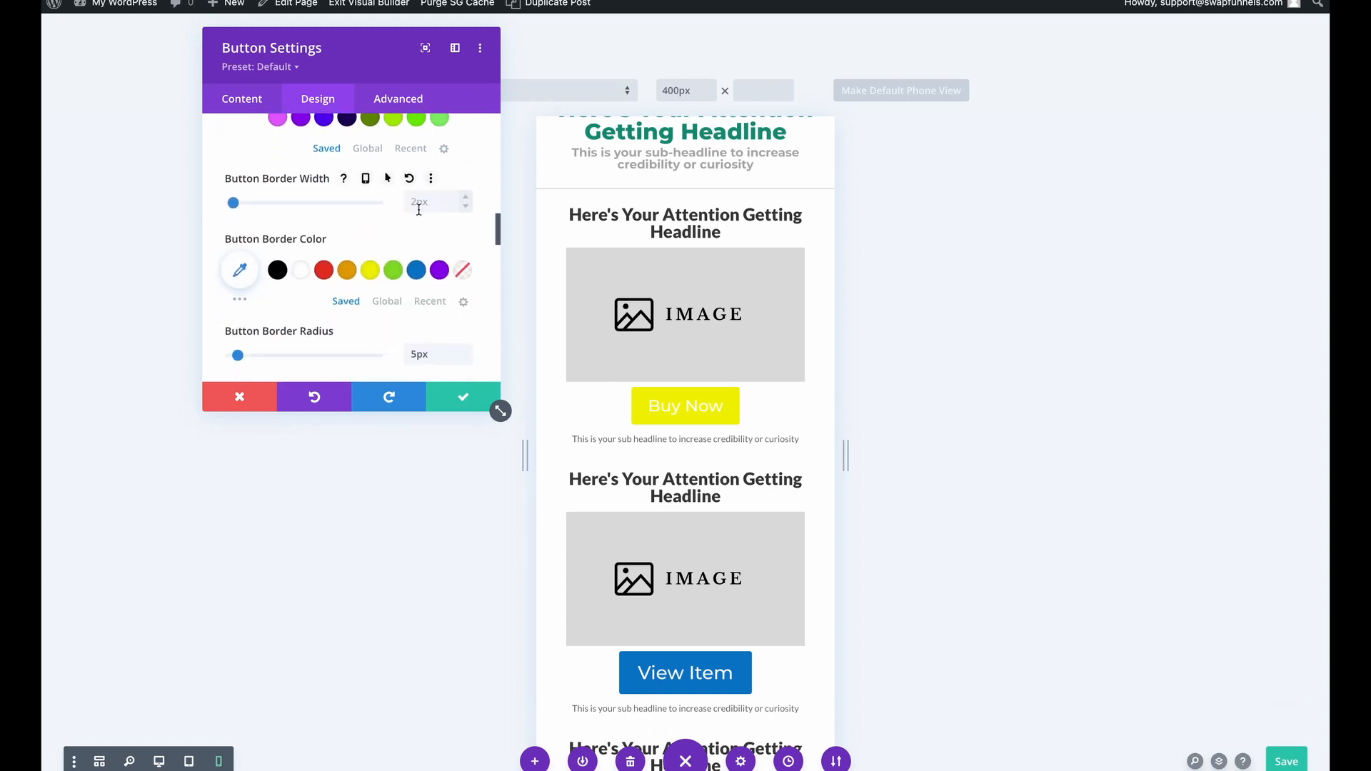
# Set the Buy Now button's border color to black and its border width to 0px
pyautogui.scroll(3, 403, 218)
pyautogui.scroll(-3, 403, 218)
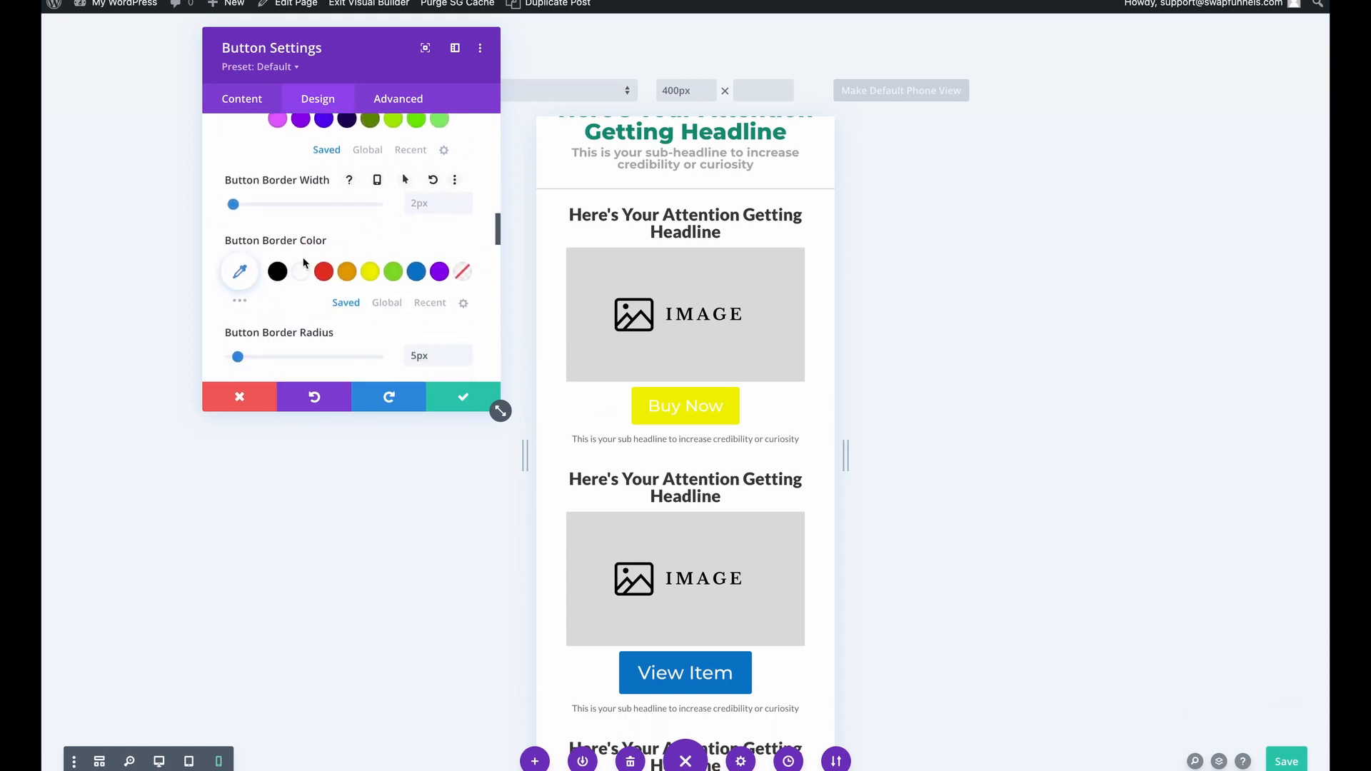
pyautogui.click(277, 273)
pyautogui.scroll(1, 277, 280)
pyautogui.moveTo(246, 242); pyautogui.dragTo(225, 246)
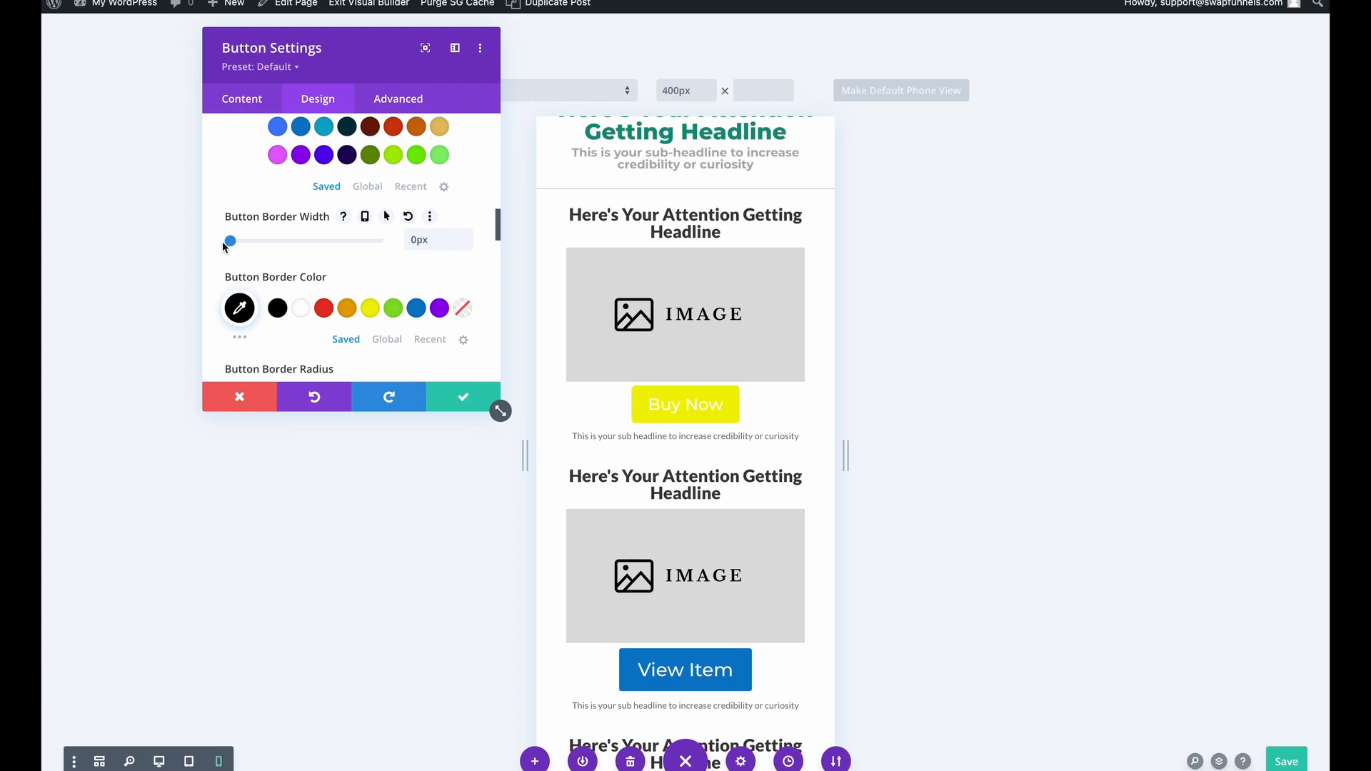
# Round the Buy Now button's corners with a border radius of 43px
pyautogui.scroll(-4, 336, 275)
pyautogui.scroll(1, 341, 272)
pyautogui.scroll(1, 307, 217)
pyautogui.scroll(3, 320, 218)
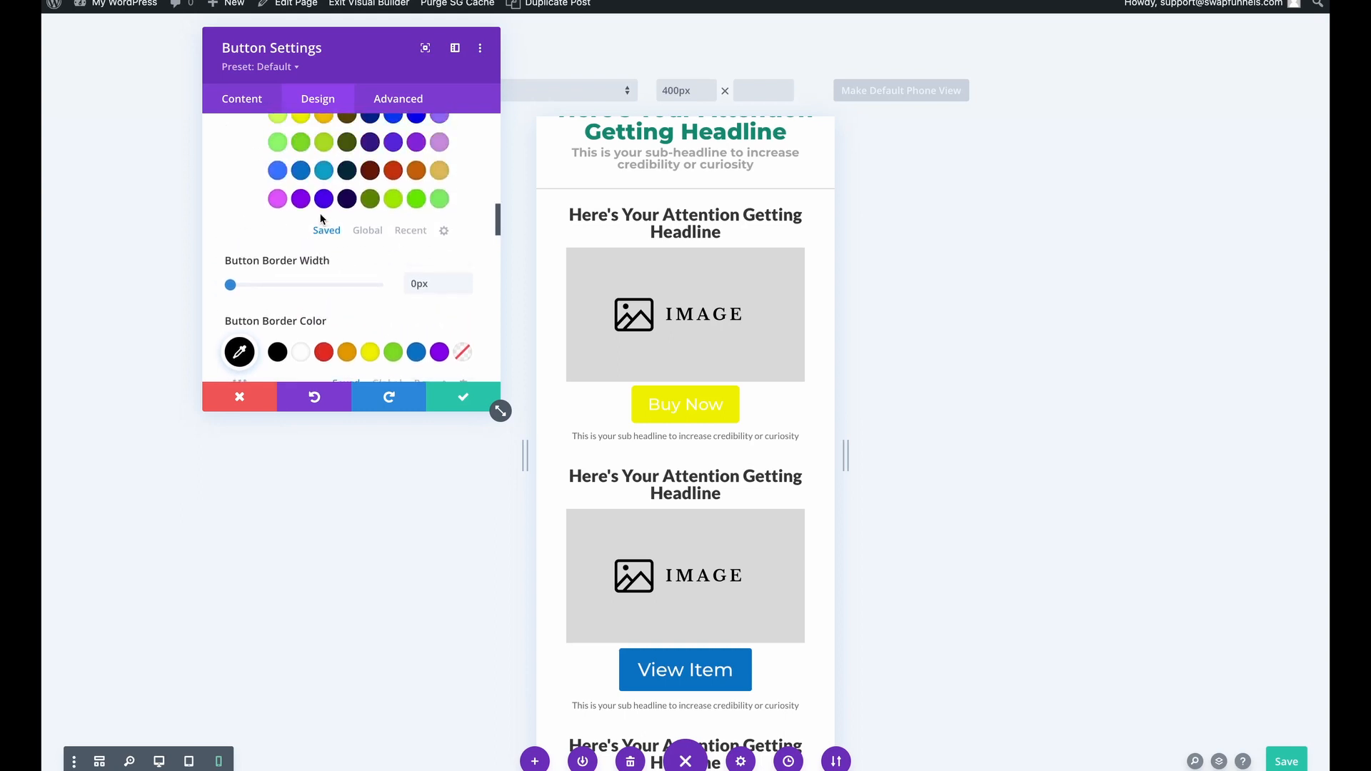
pyautogui.scroll(-4, 320, 219)
pyautogui.click(240, 303)
pyautogui.moveTo(256, 303); pyautogui.dragTo(293, 303)
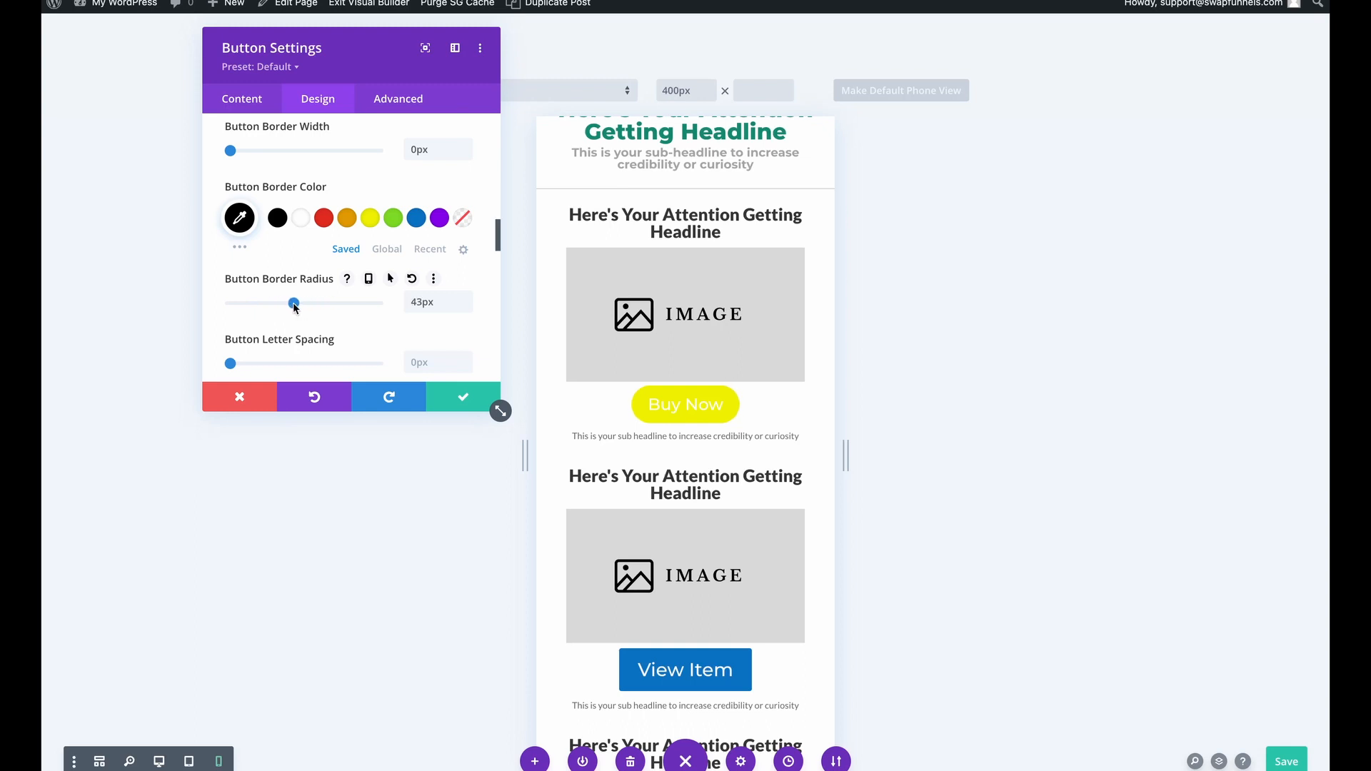
# Change the Buy Now button's background to dark navy blue from the expanded color palette
pyautogui.scroll(7, 292, 302)
pyautogui.scroll(5, 295, 309)
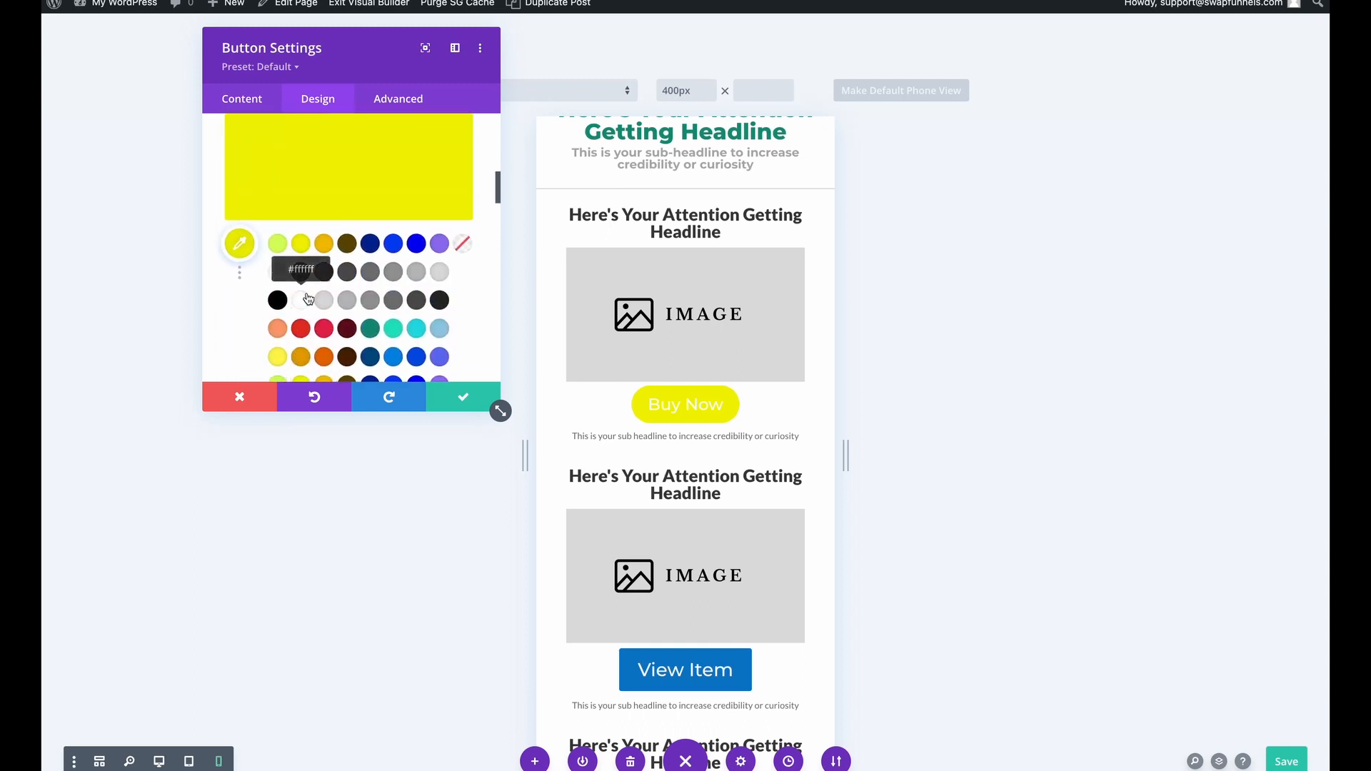
pyautogui.click(373, 244)
# Set the Buy Now button's border radius to 5px and its letter spacing to 0px
pyautogui.scroll(-8, 374, 246)
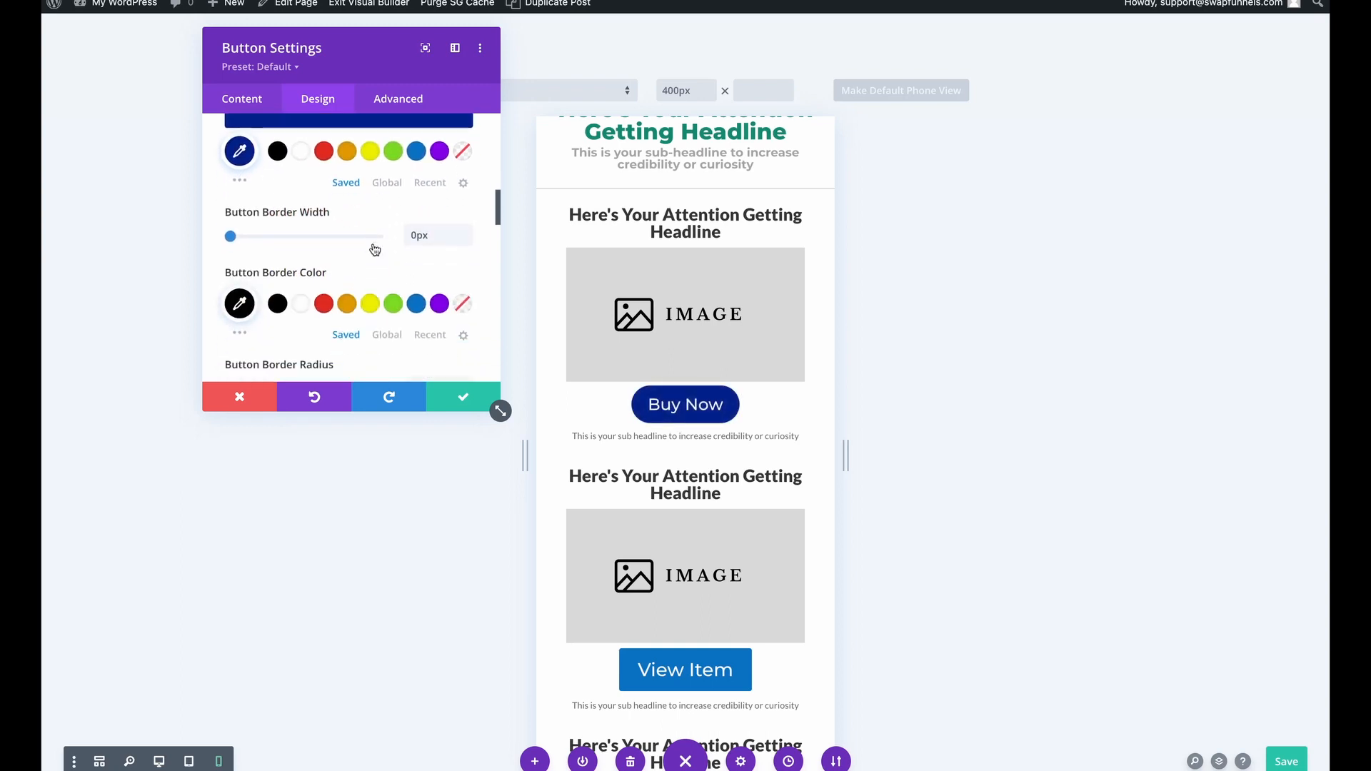
pyautogui.moveTo(293, 228); pyautogui.dragTo(219, 237)
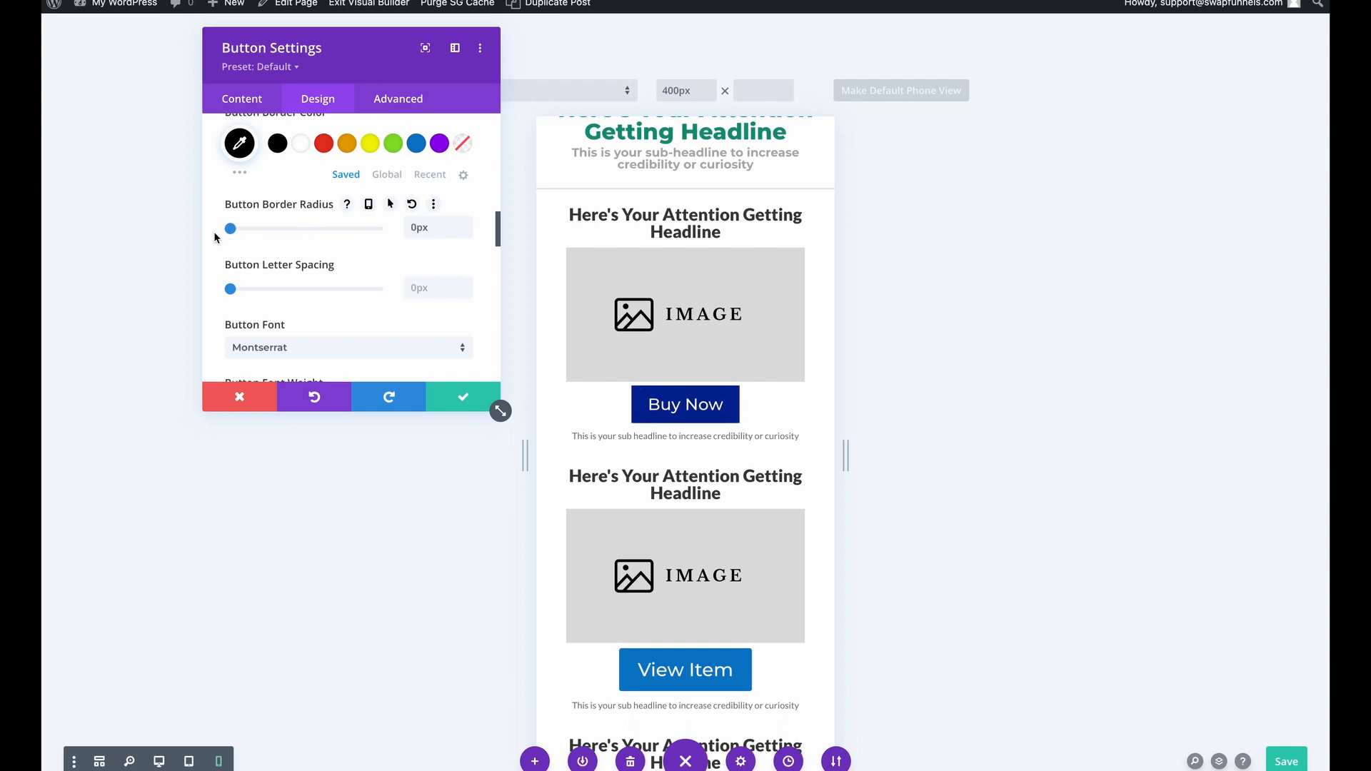
pyautogui.moveTo(233, 236); pyautogui.dragTo(245, 236)
pyautogui.scroll(-1, 292, 265)
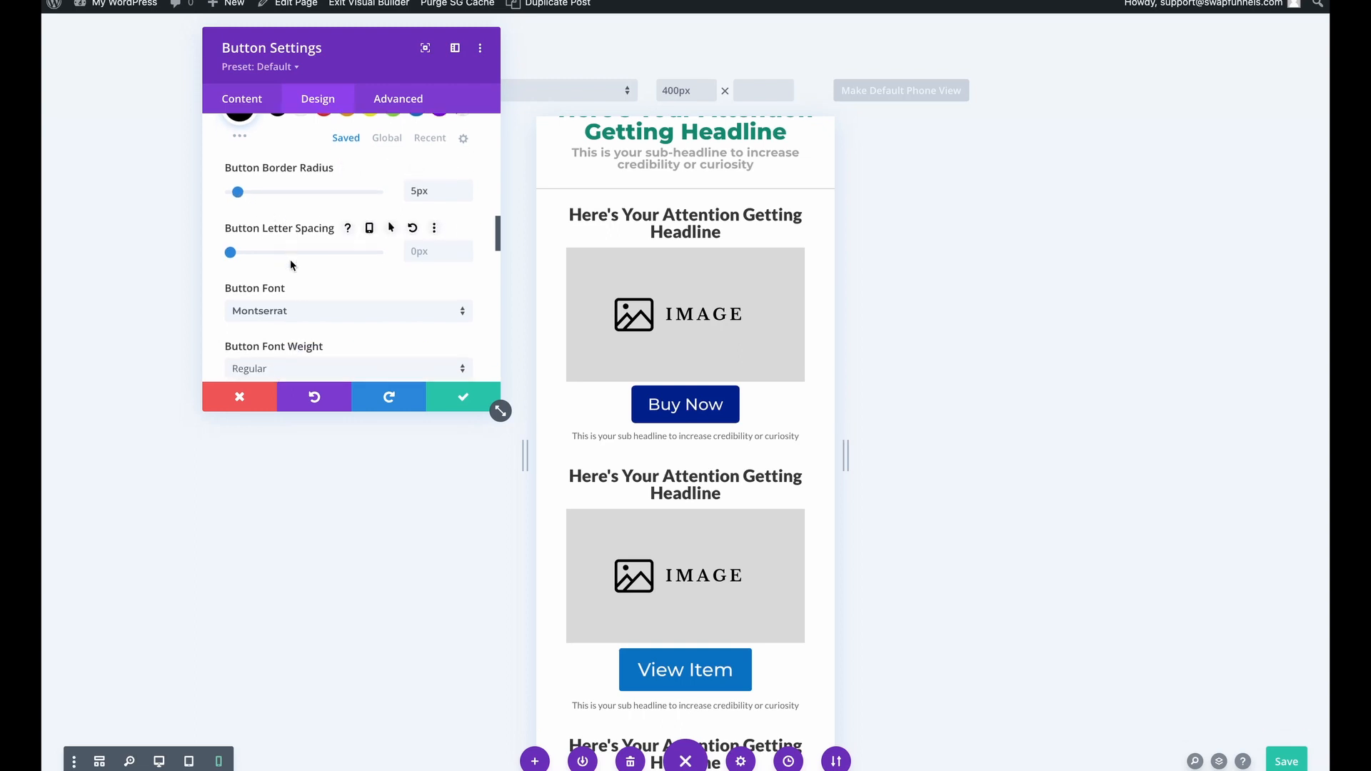
pyautogui.moveTo(236, 257)
pyautogui.mouseDown()
pyautogui.moveTo(248, 258)
pyautogui.moveTo(227, 258)
pyautogui.mouseUp()
# Set the Buy Now button's font weight to Semi Bold
pyautogui.scroll(-2, 290, 267)
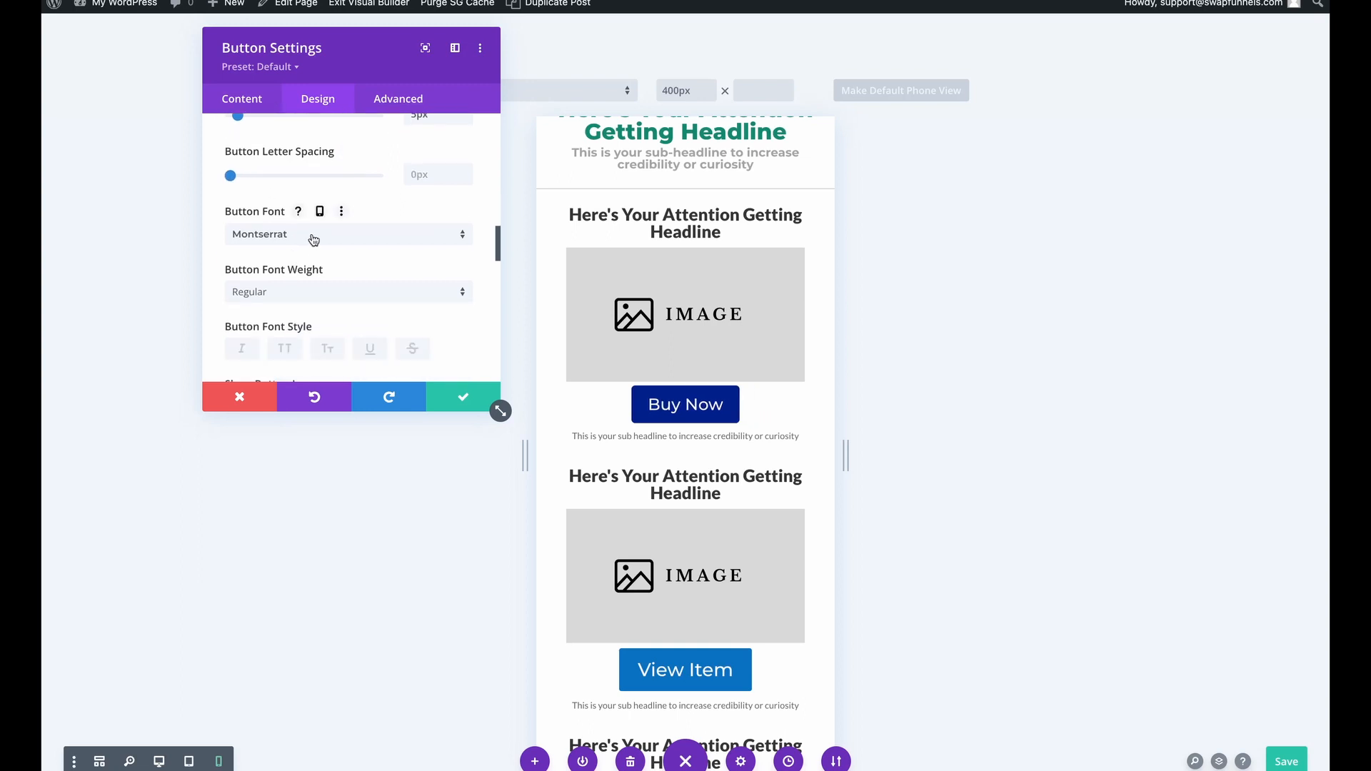
pyautogui.scroll(-1, 324, 289)
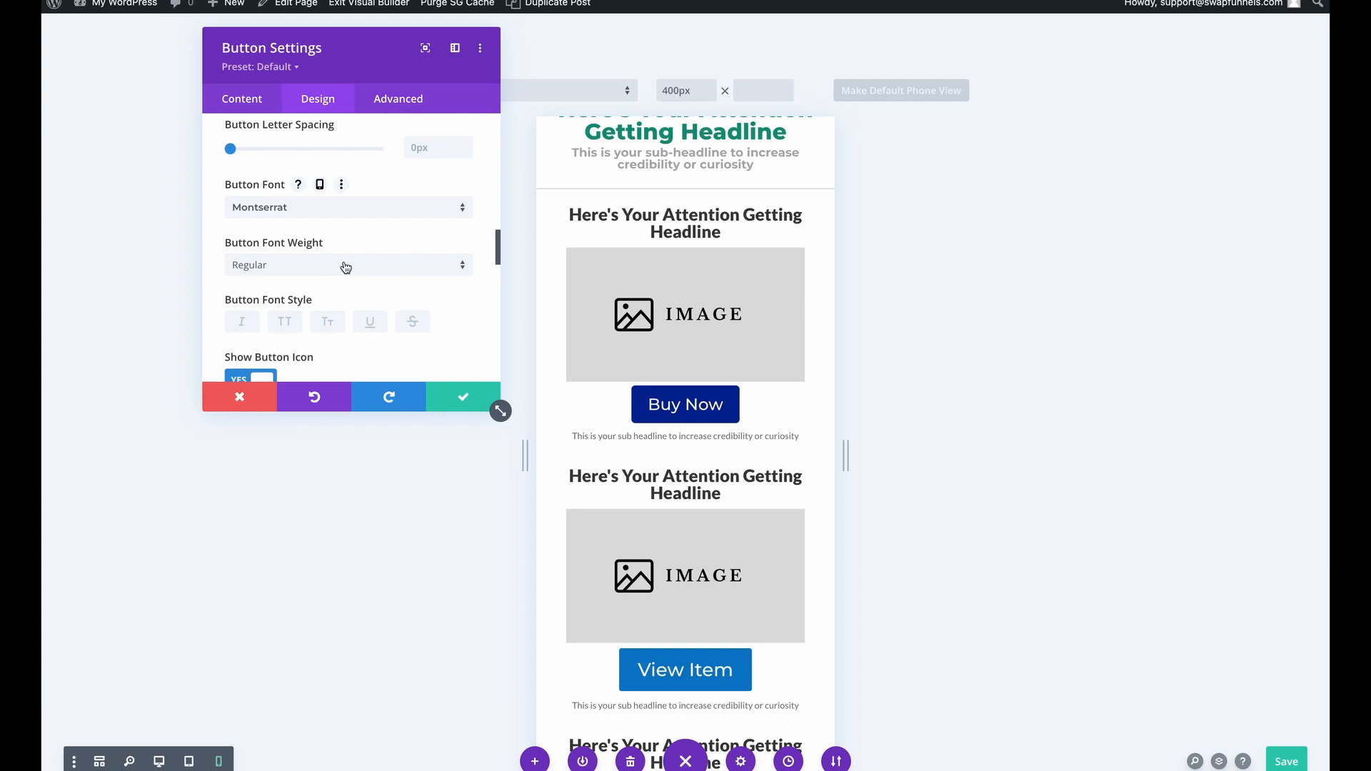
pyautogui.click(343, 265)
pyautogui.click(306, 405)
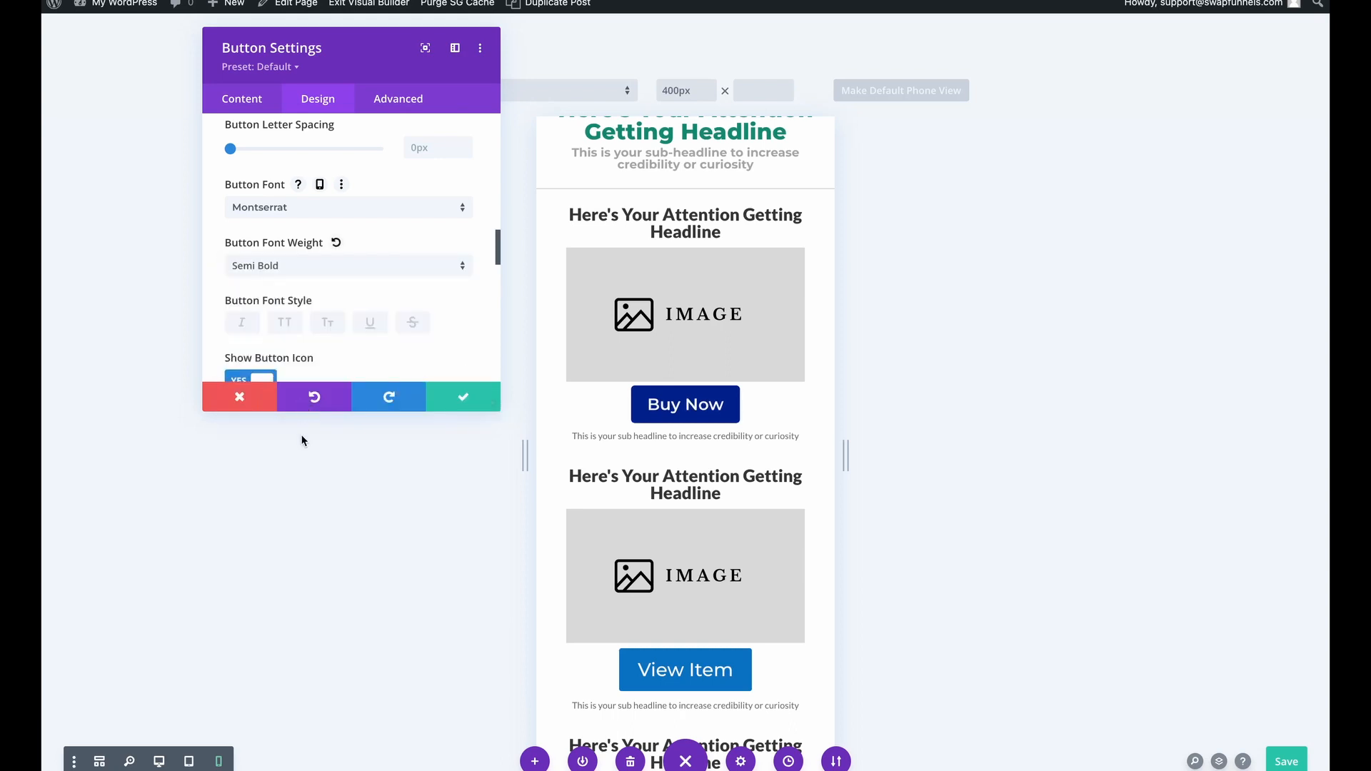
# Try the italic, uppercase, small caps, underline and strikethrough font styles on the Buy Now button and turn each one back off
pyautogui.scroll(-3, 357, 276)
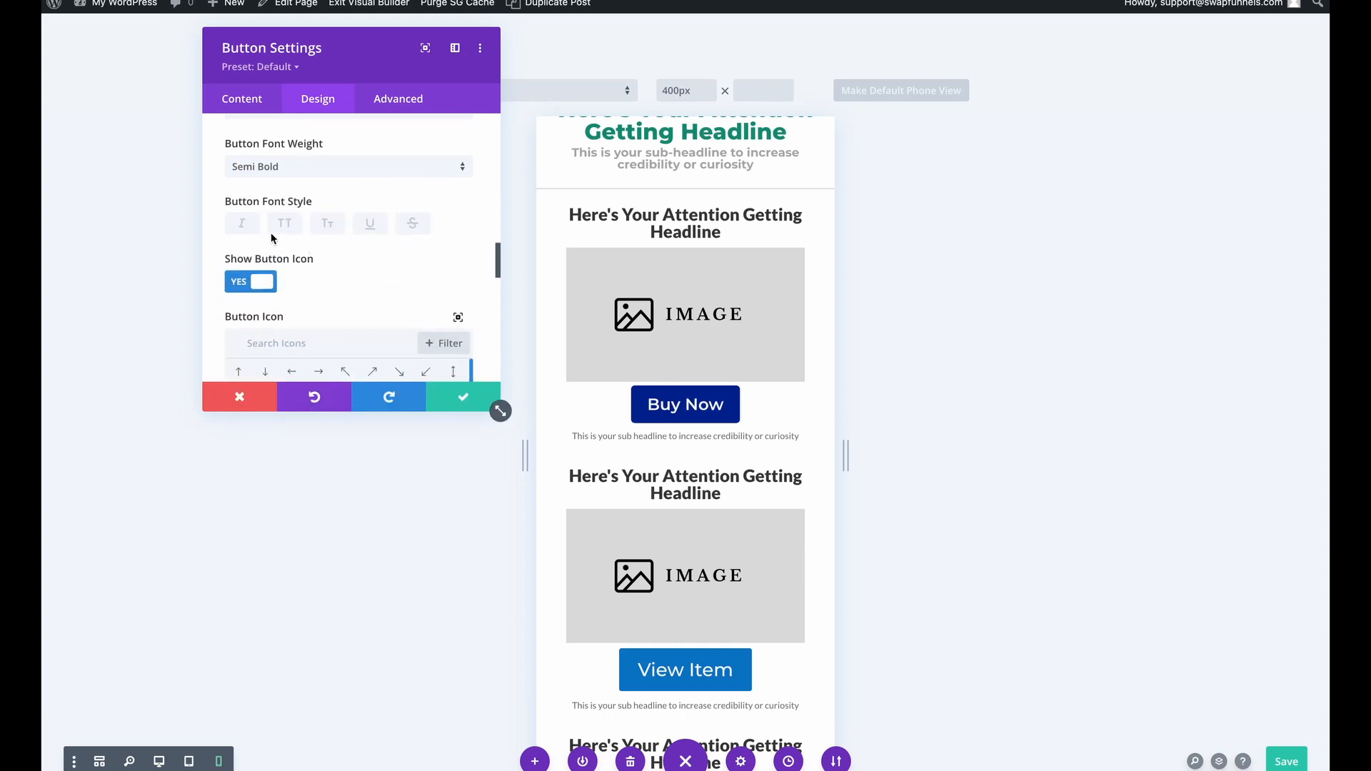
pyautogui.click(245, 225)
pyautogui.click(288, 228)
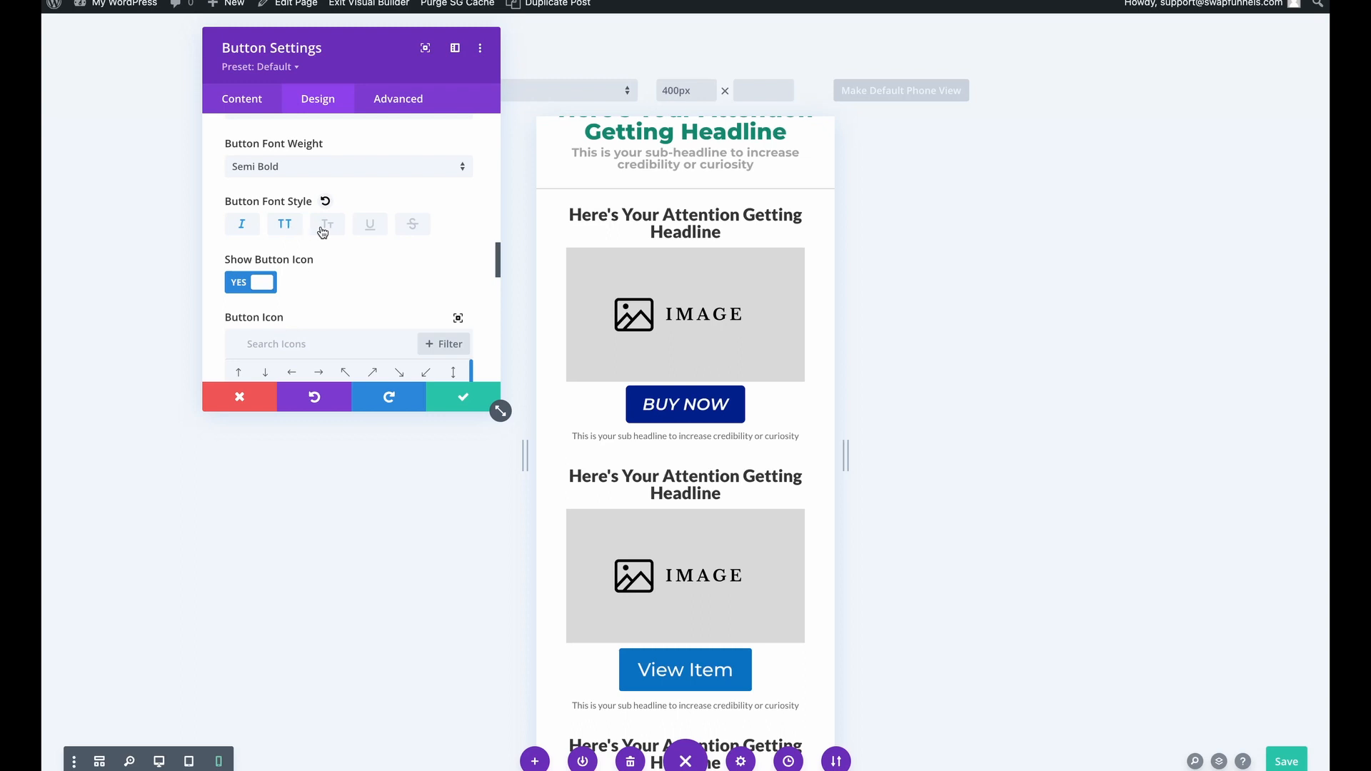
pyautogui.click(246, 226)
pyautogui.click(285, 227)
pyautogui.click(327, 227)
pyautogui.click(328, 228)
pyautogui.click(361, 228)
pyautogui.click(361, 228)
pyautogui.click(413, 227)
pyautogui.click(412, 227)
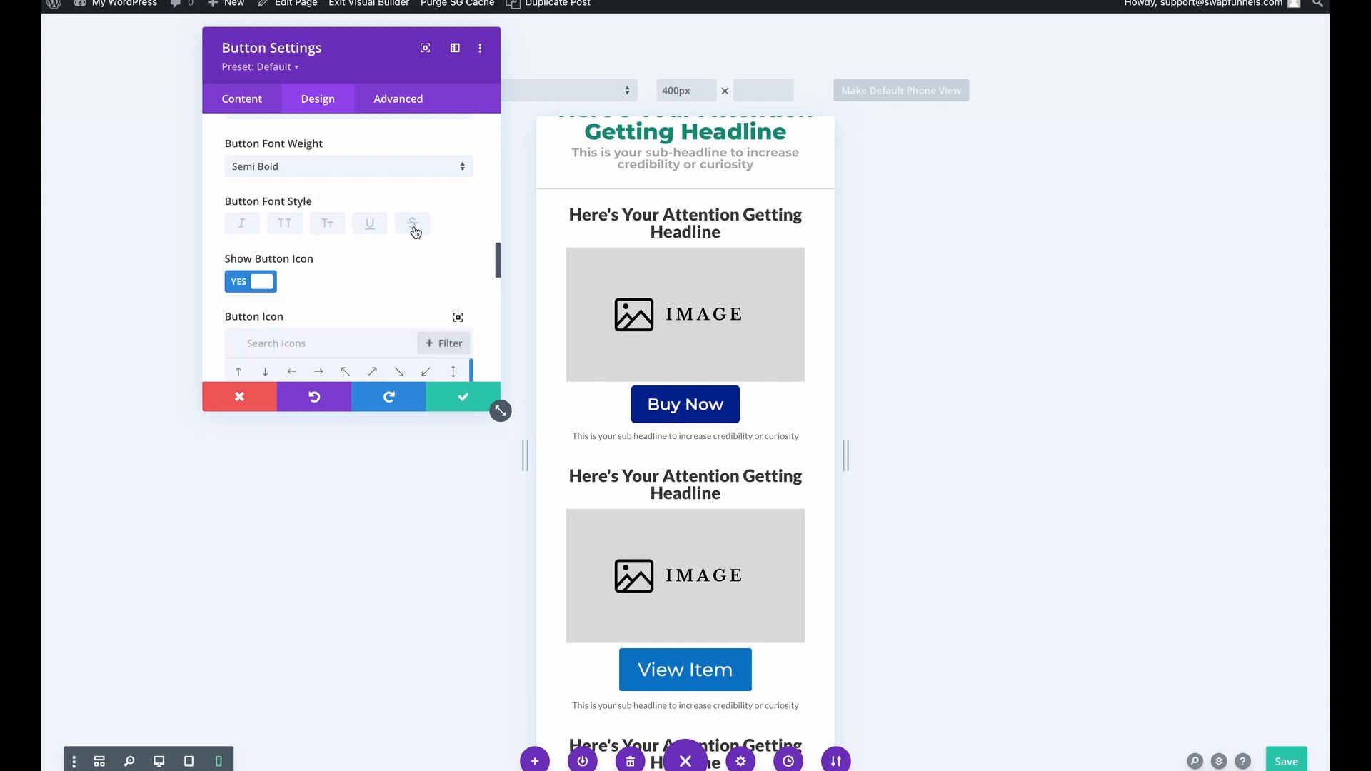
# Search the button icons for "cart" and for "foot", clearing each search term
pyautogui.scroll(-3, 373, 273)
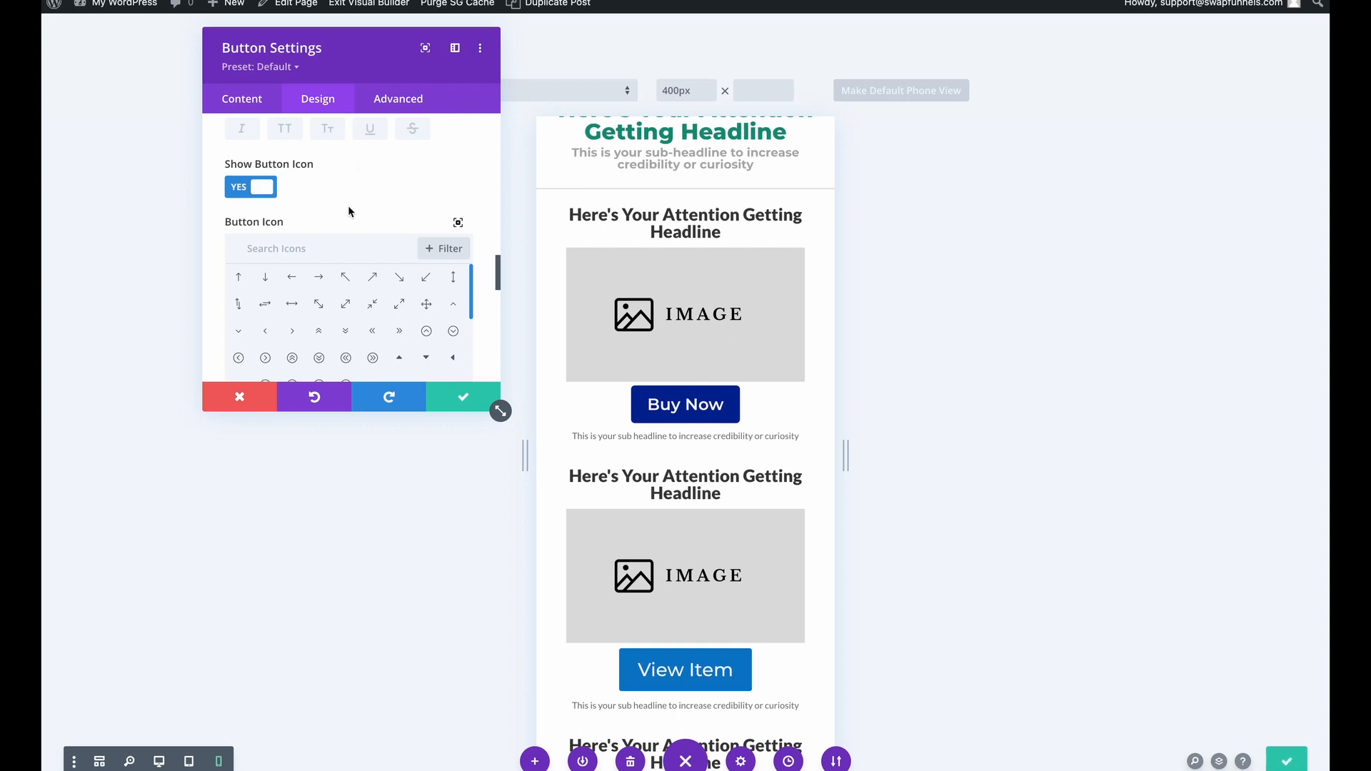
pyautogui.scroll(-1, 348, 204)
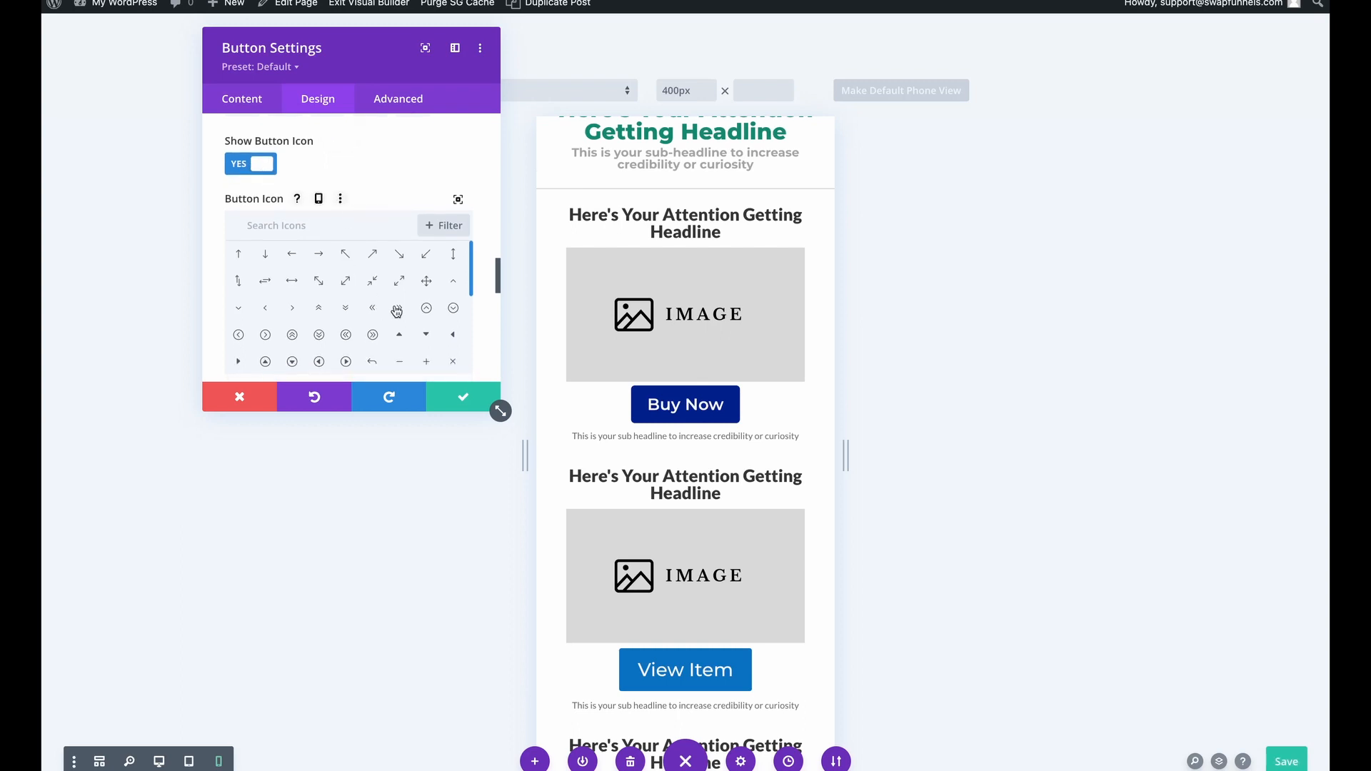
pyautogui.write('cart')
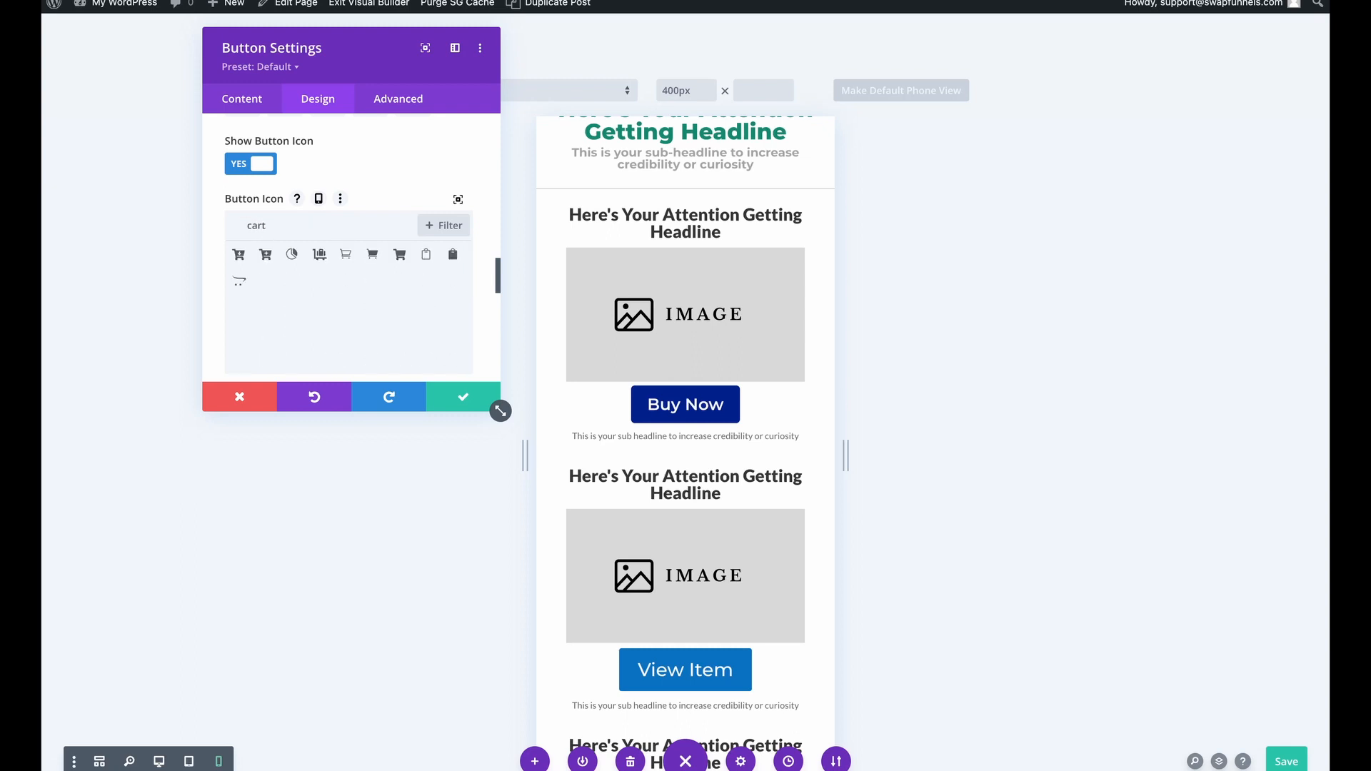
pyautogui.press('BackSpace')
pyautogui.press('BackSpace')
pyautogui.press('BackSpace')
pyautogui.press('BackSpace')
pyautogui.write('f')
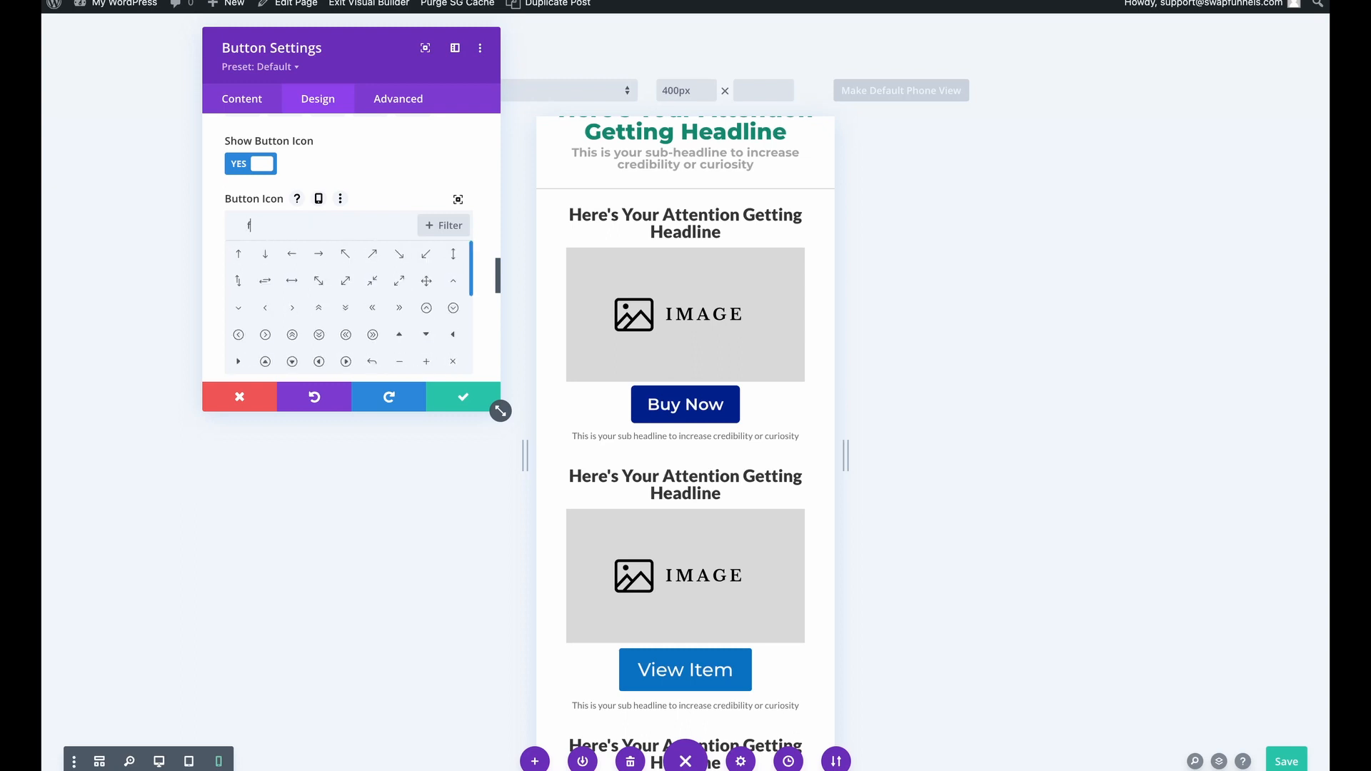
pyautogui.write('oot')
pyautogui.press('BackSpace')
pyautogui.press('BackSpace')
pyautogui.press('BackSpace')
pyautogui.press('BackSpace')
# Search the button icons for "cart" and choose a solid shopping cart for the Buy Now button
pyautogui.write('cart')
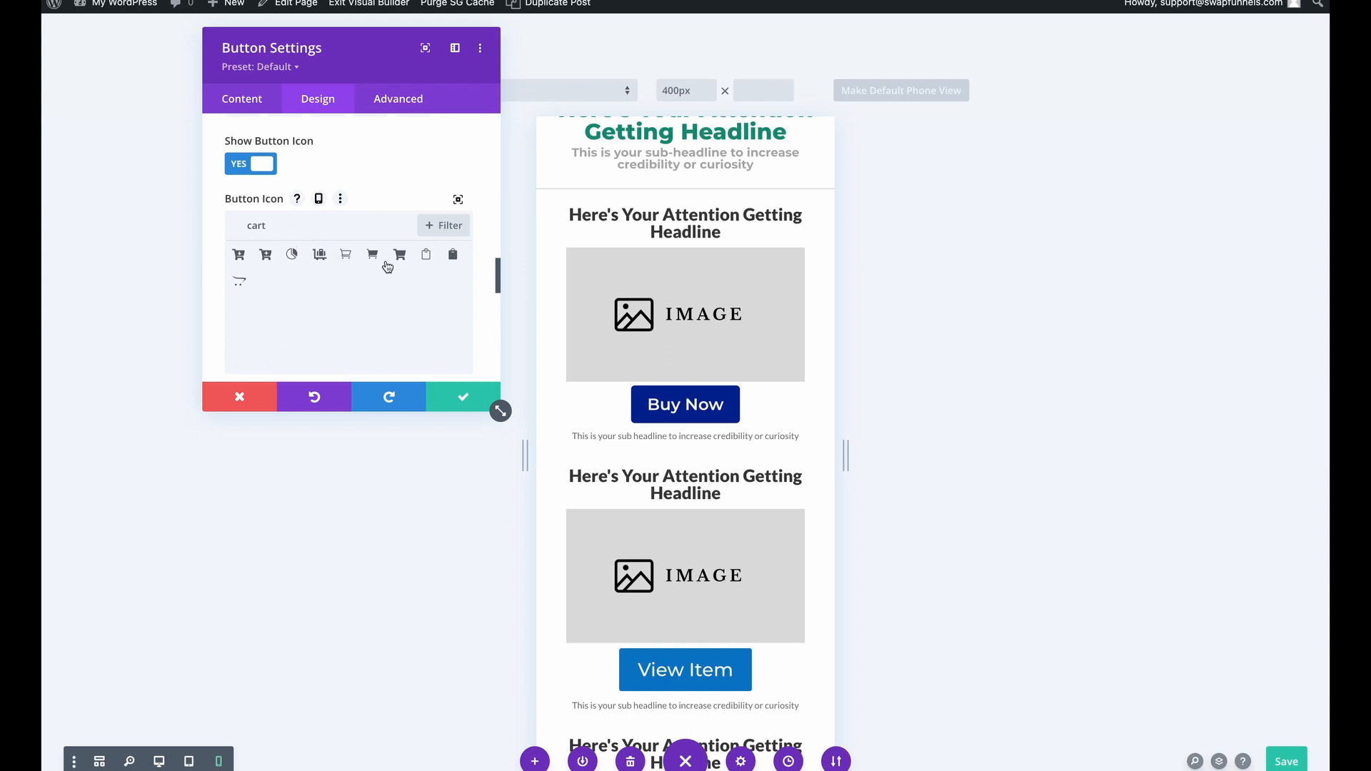
pyautogui.click(374, 256)
# Save the page and turn off showing the Buy Now button's icon only on hover
pyautogui.scroll(-5, 384, 198)
pyautogui.scroll(-3, 384, 205)
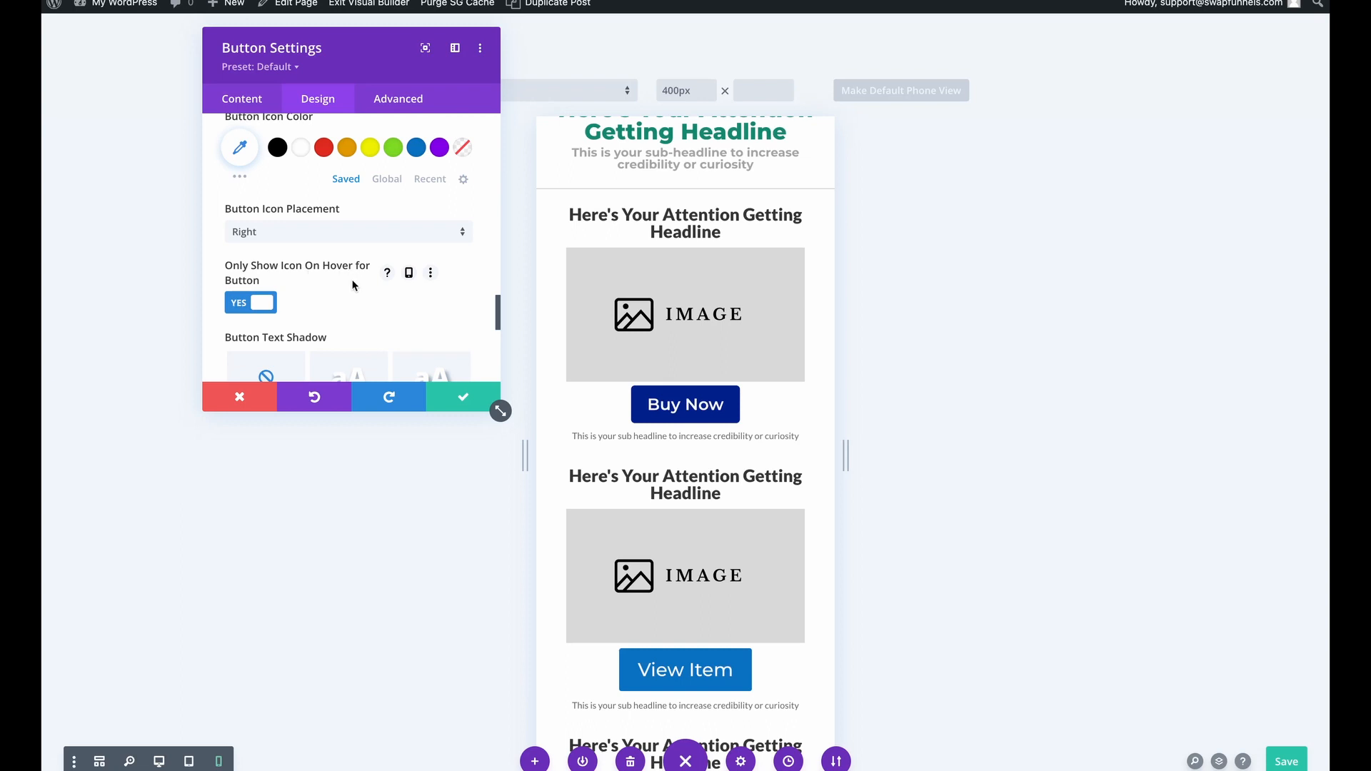
pyautogui.press('super+s')
pyautogui.click(258, 306)
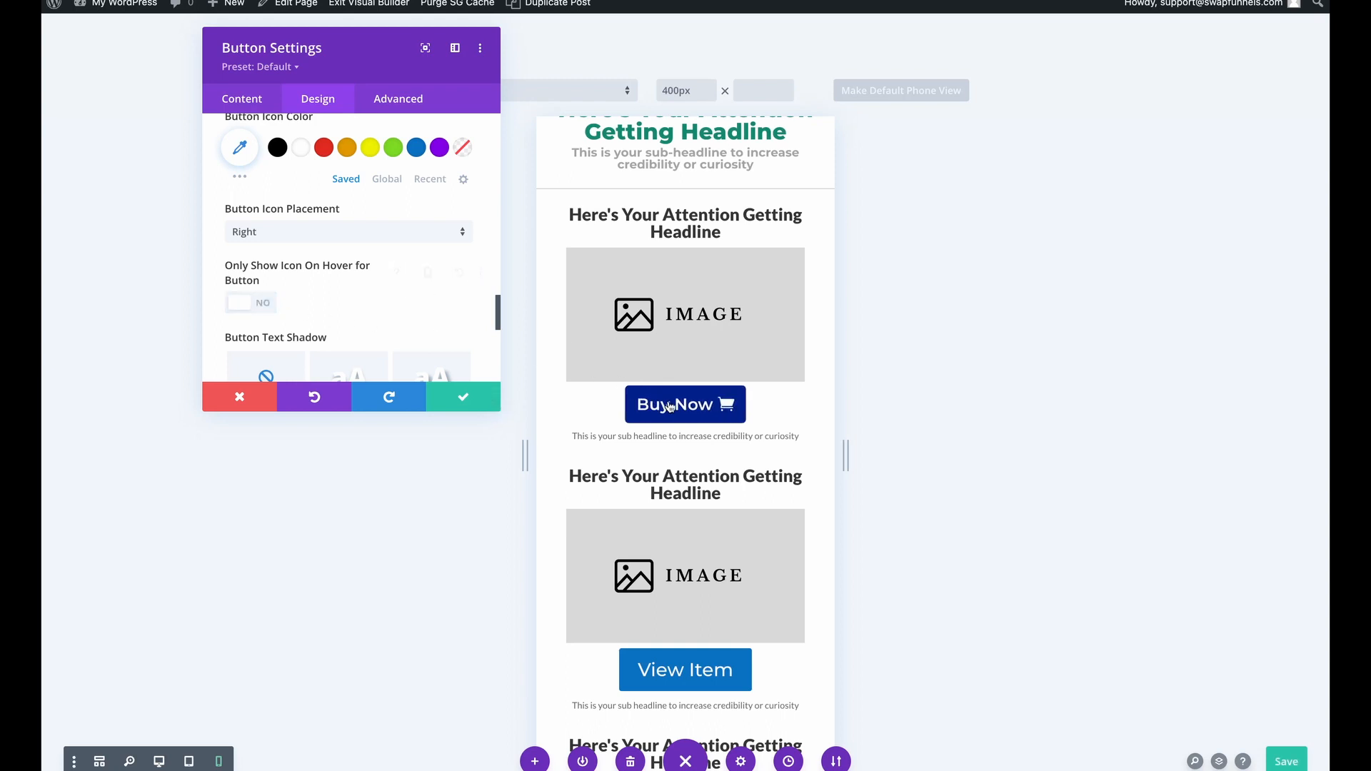
# Try the Left placement for the Buy Now button's cart icon and set it back to Right
pyautogui.scroll(2, 306, 288)
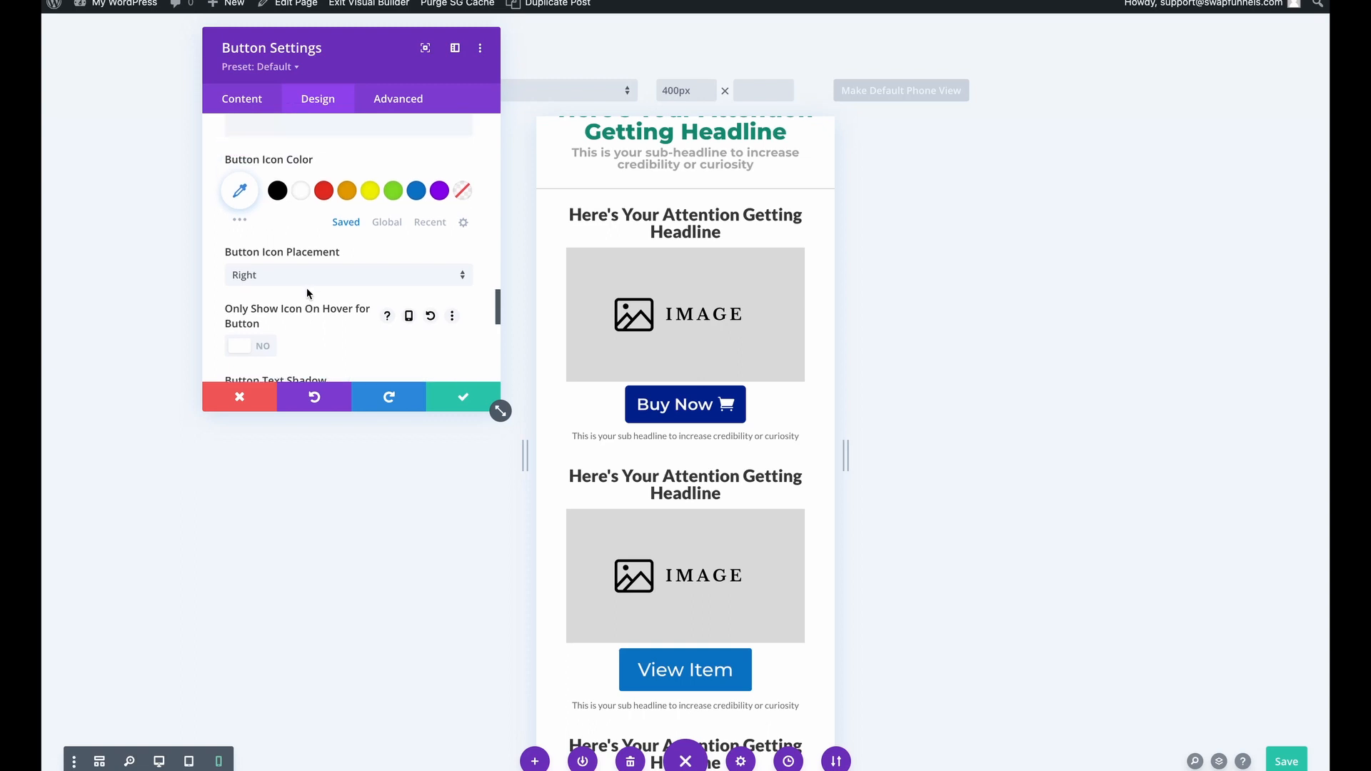
pyautogui.click(330, 291)
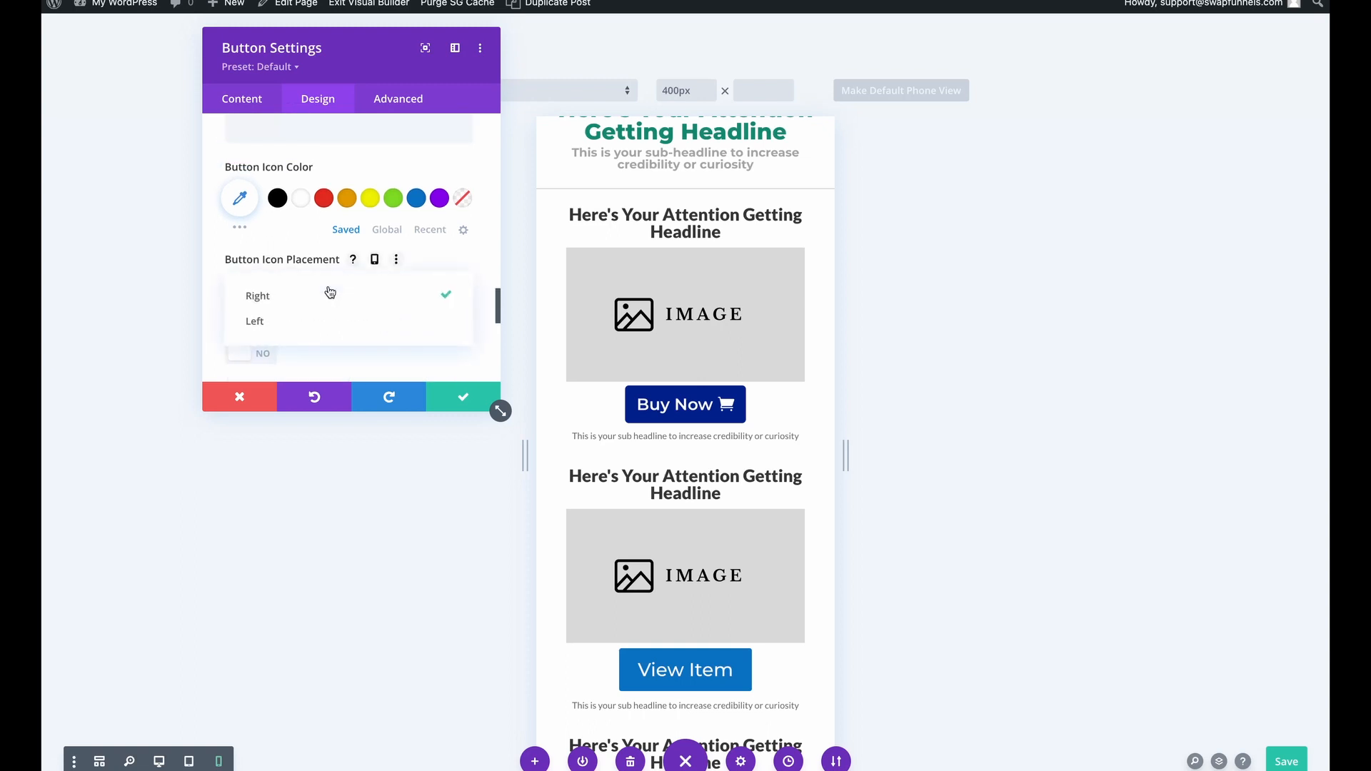
pyautogui.click(320, 321)
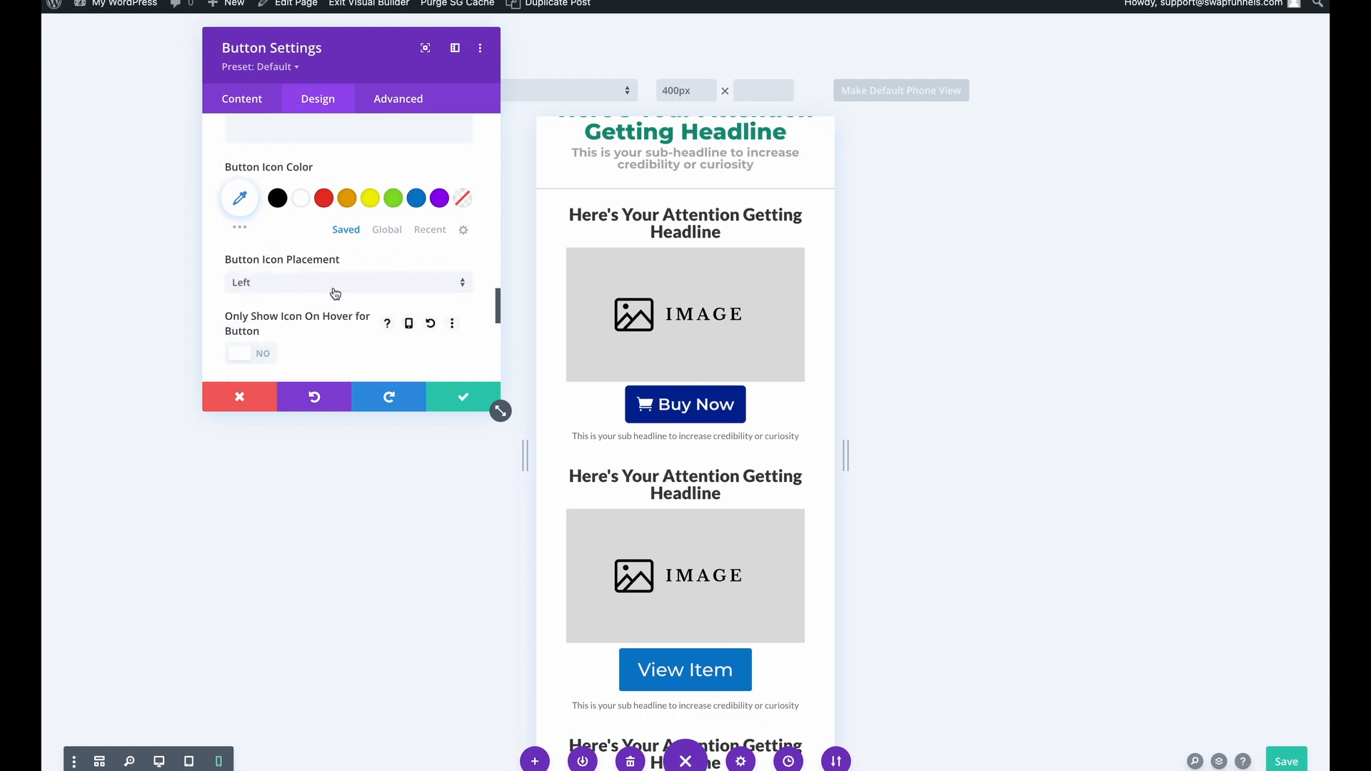
pyautogui.click(329, 285)
pyautogui.click(325, 294)
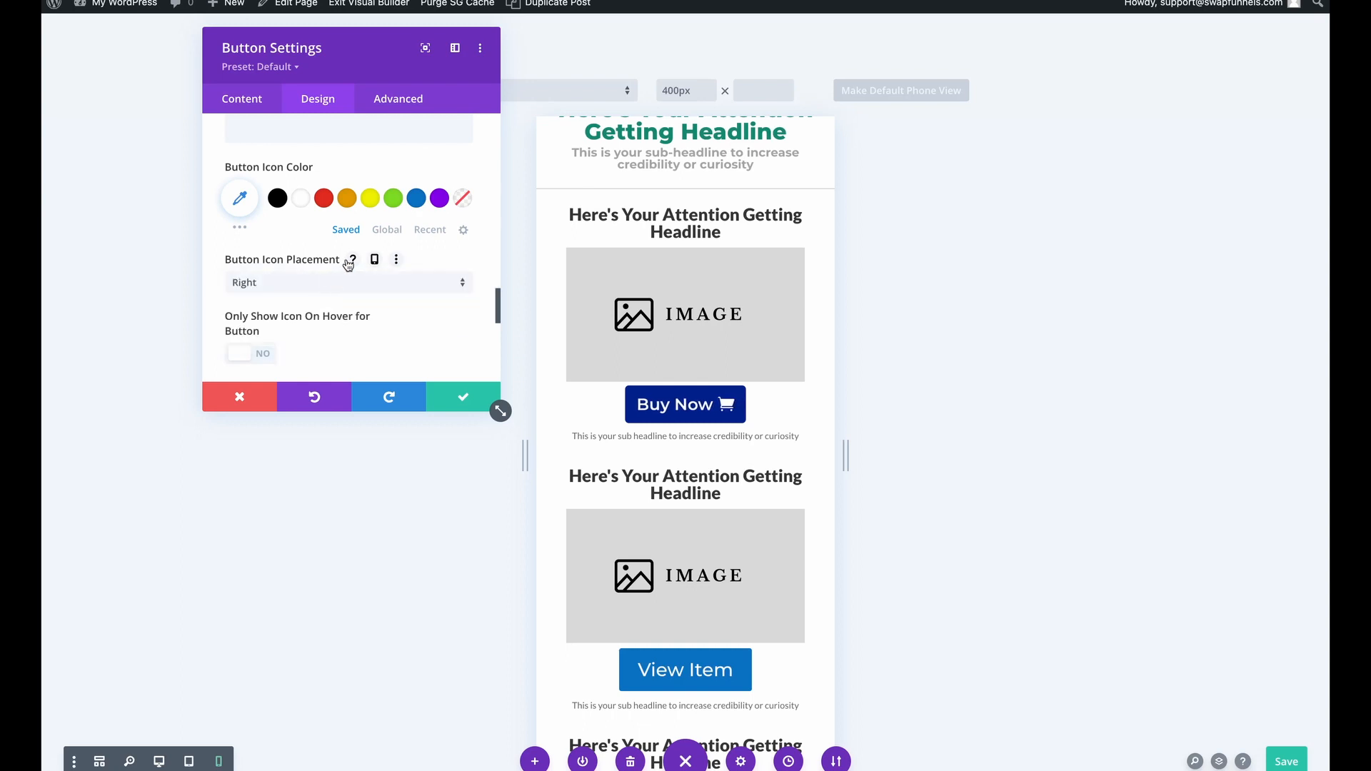
# Try red, green and blue for the cart icon's color and set it to yellow
pyautogui.scroll(3, 349, 265)
pyautogui.click(326, 270)
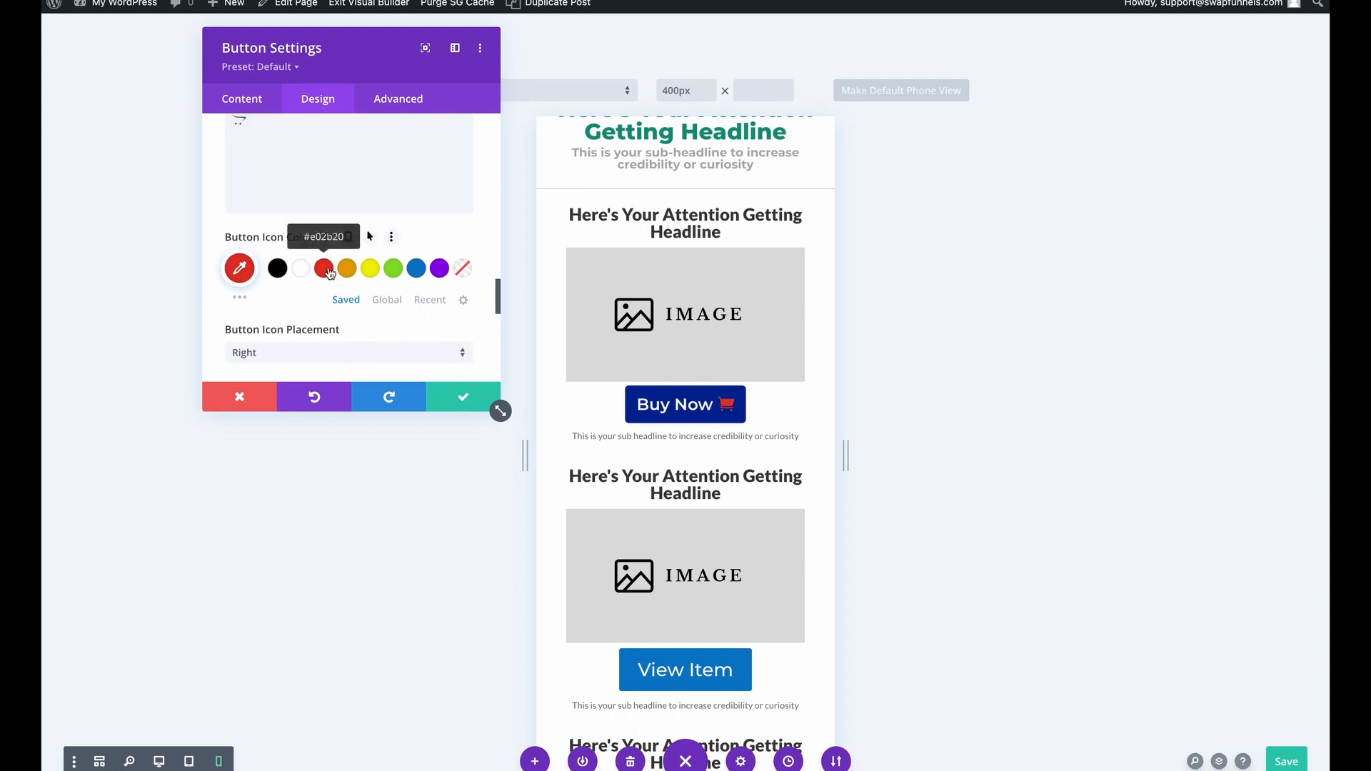
pyautogui.click(393, 269)
pyautogui.click(417, 270)
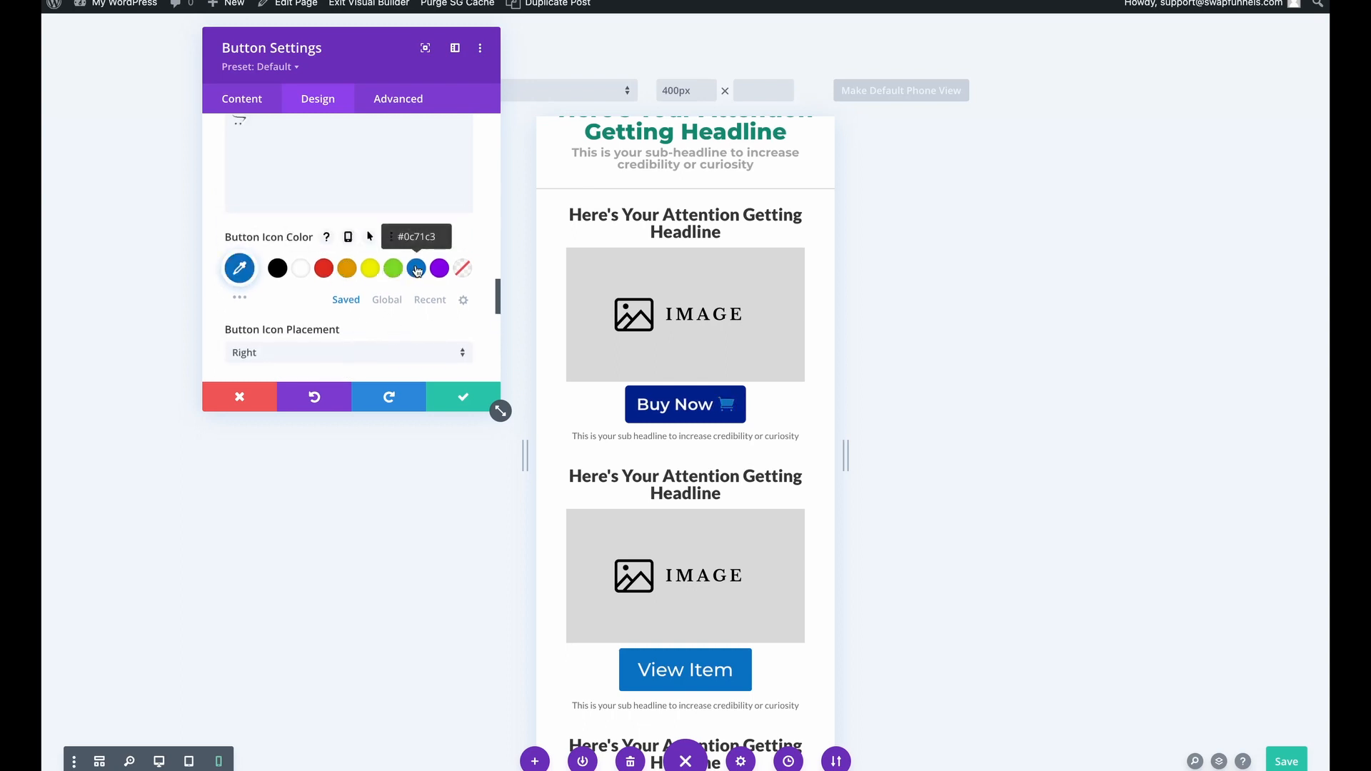
pyautogui.click(369, 268)
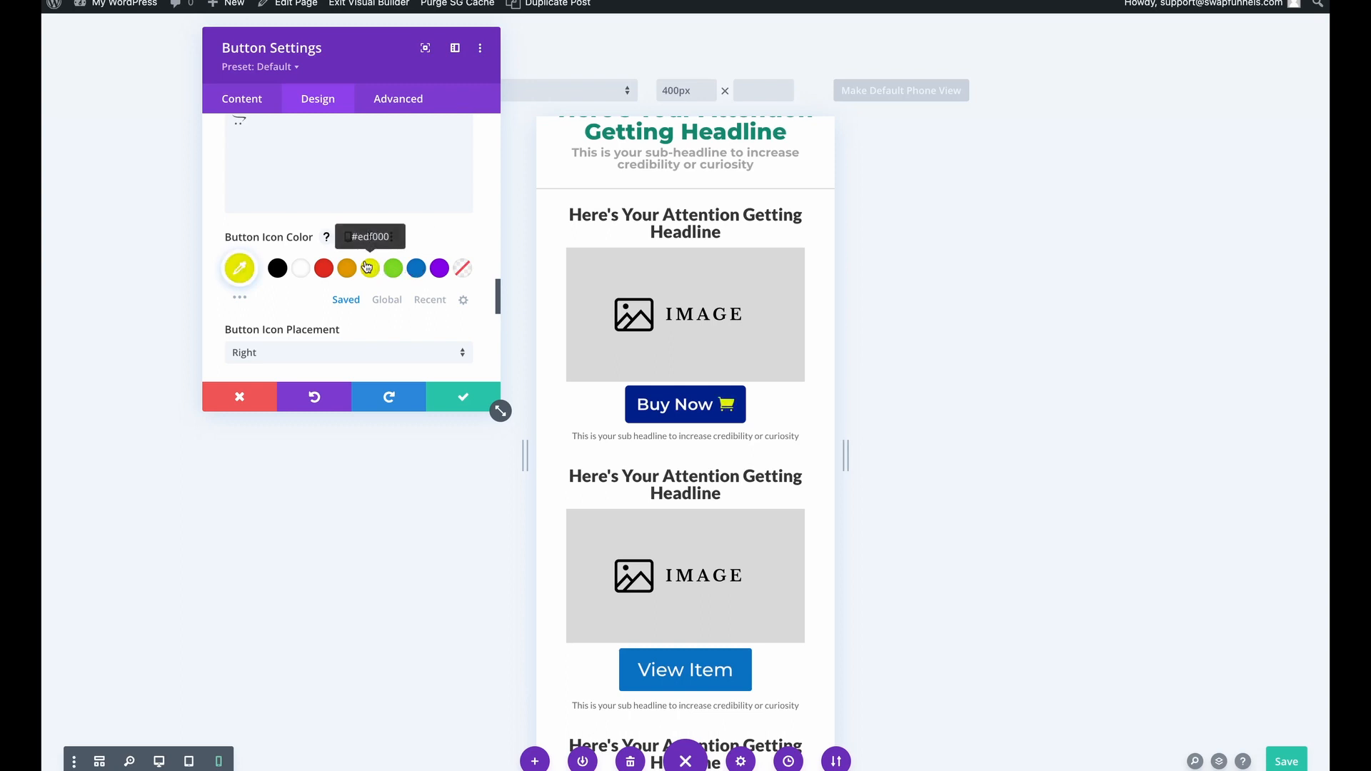
# Try the first text shadow preset on the Buy Now button and set the text shadow back to none
pyautogui.scroll(-5, 367, 267)
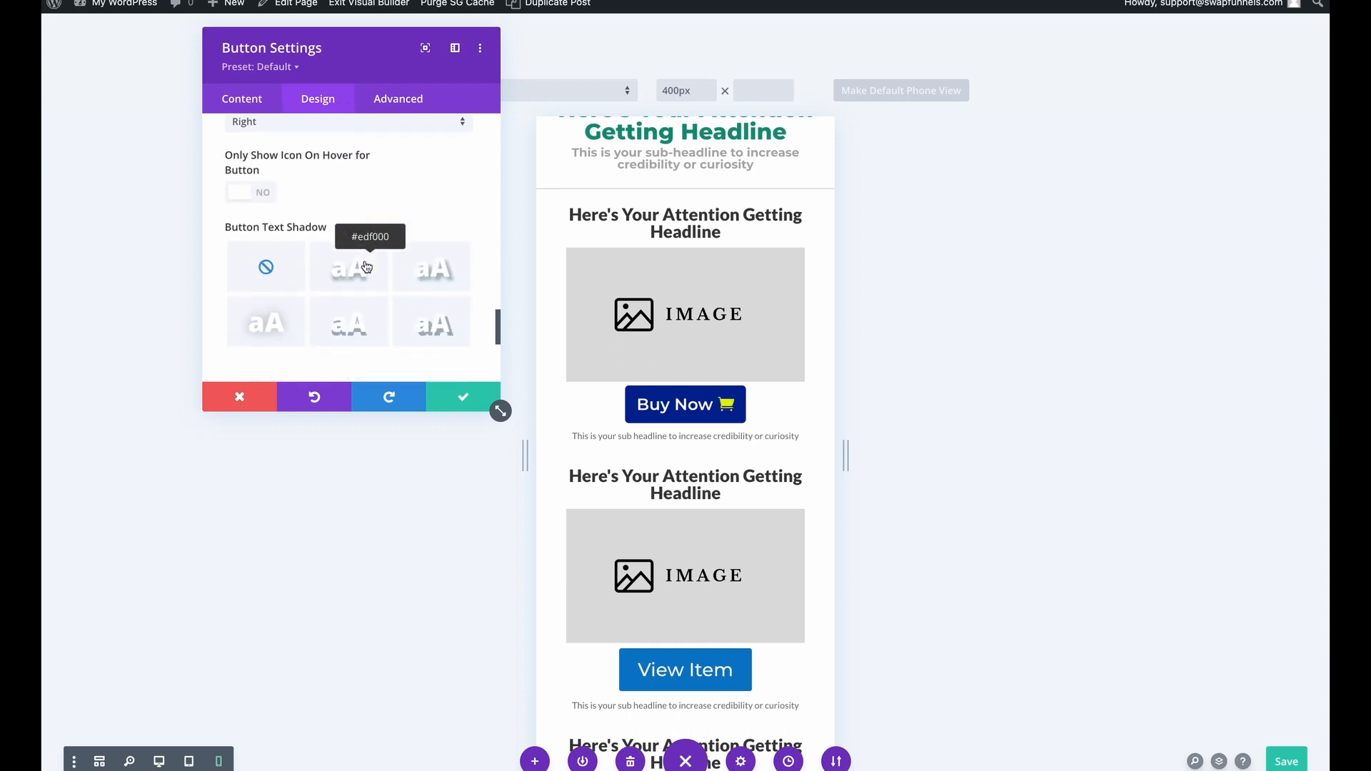
pyautogui.scroll(-2, 364, 268)
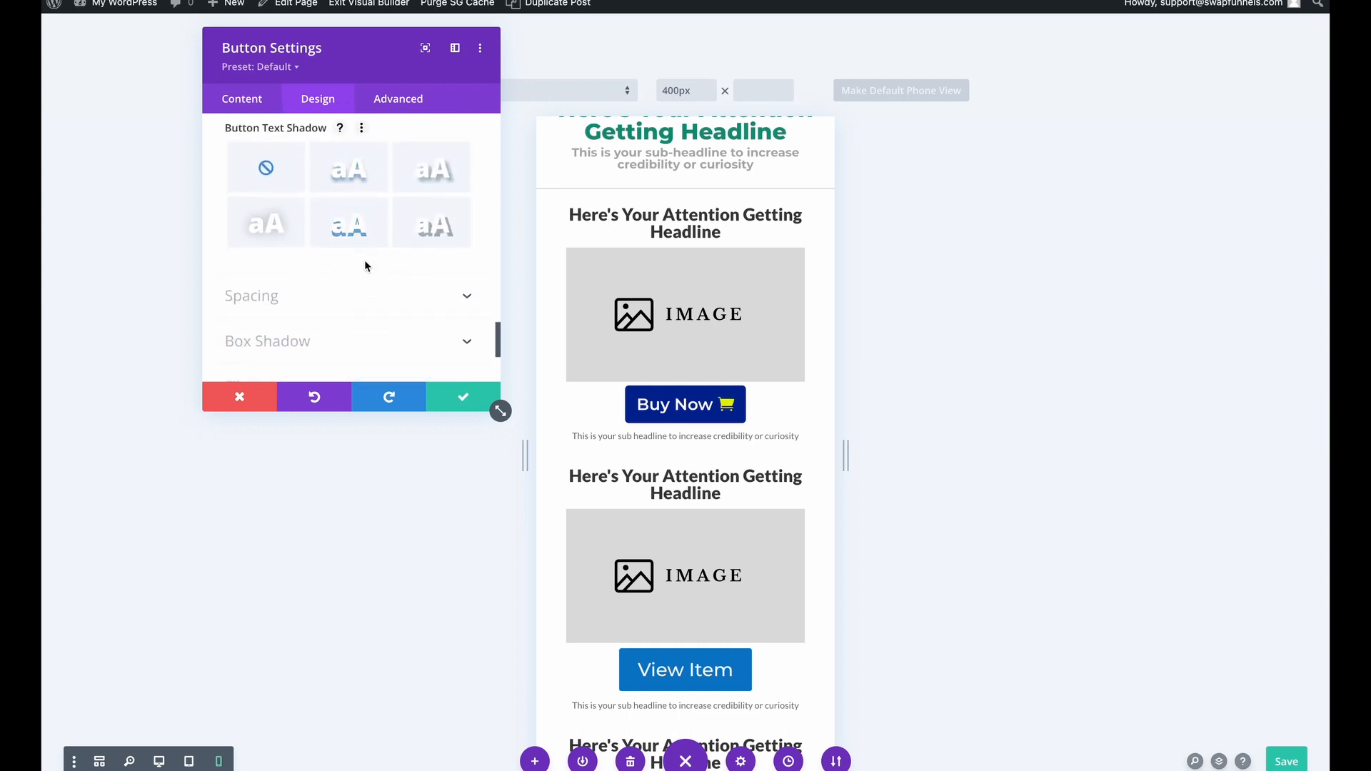
pyautogui.click(355, 180)
pyautogui.click(267, 168)
pyautogui.scroll(-2, 278, 174)
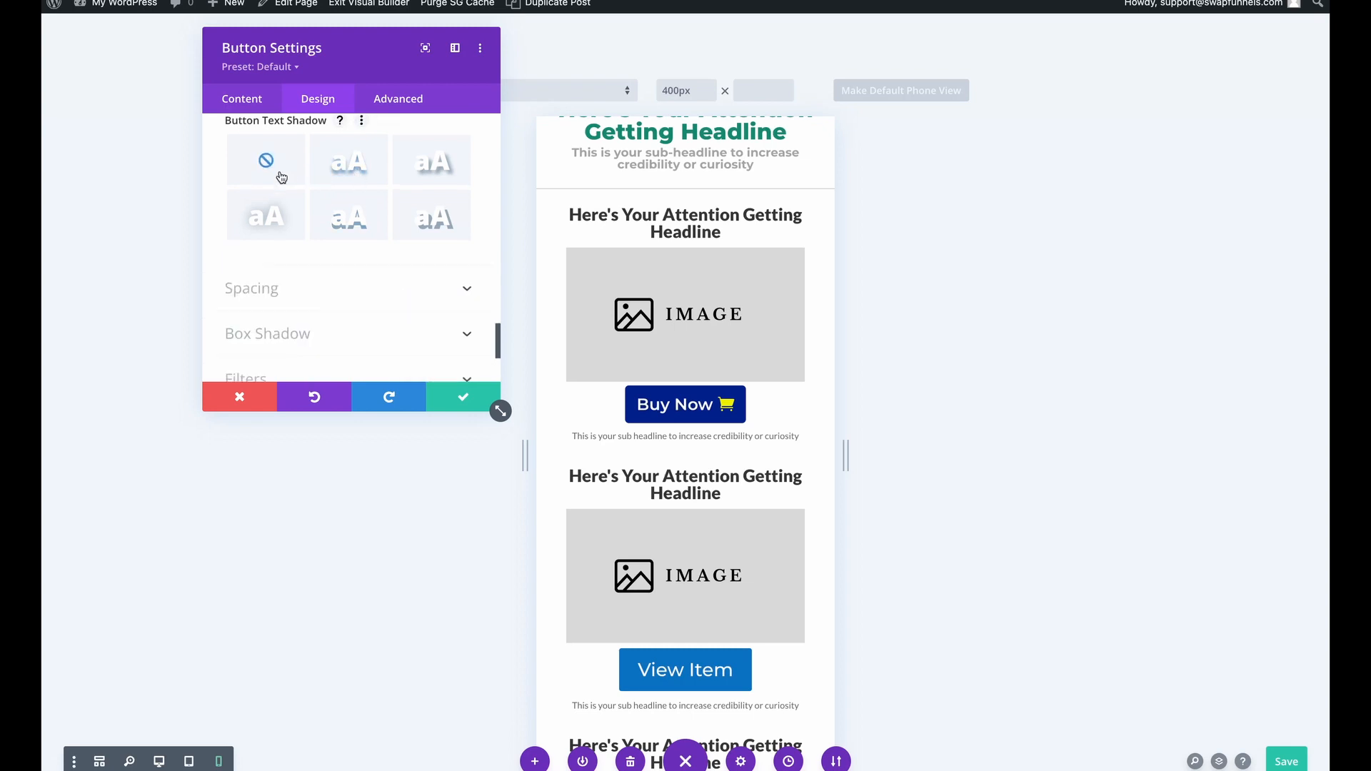
# Apply the Buy Now button's design changes and review the product items below it in phone view
pyautogui.click(461, 398)
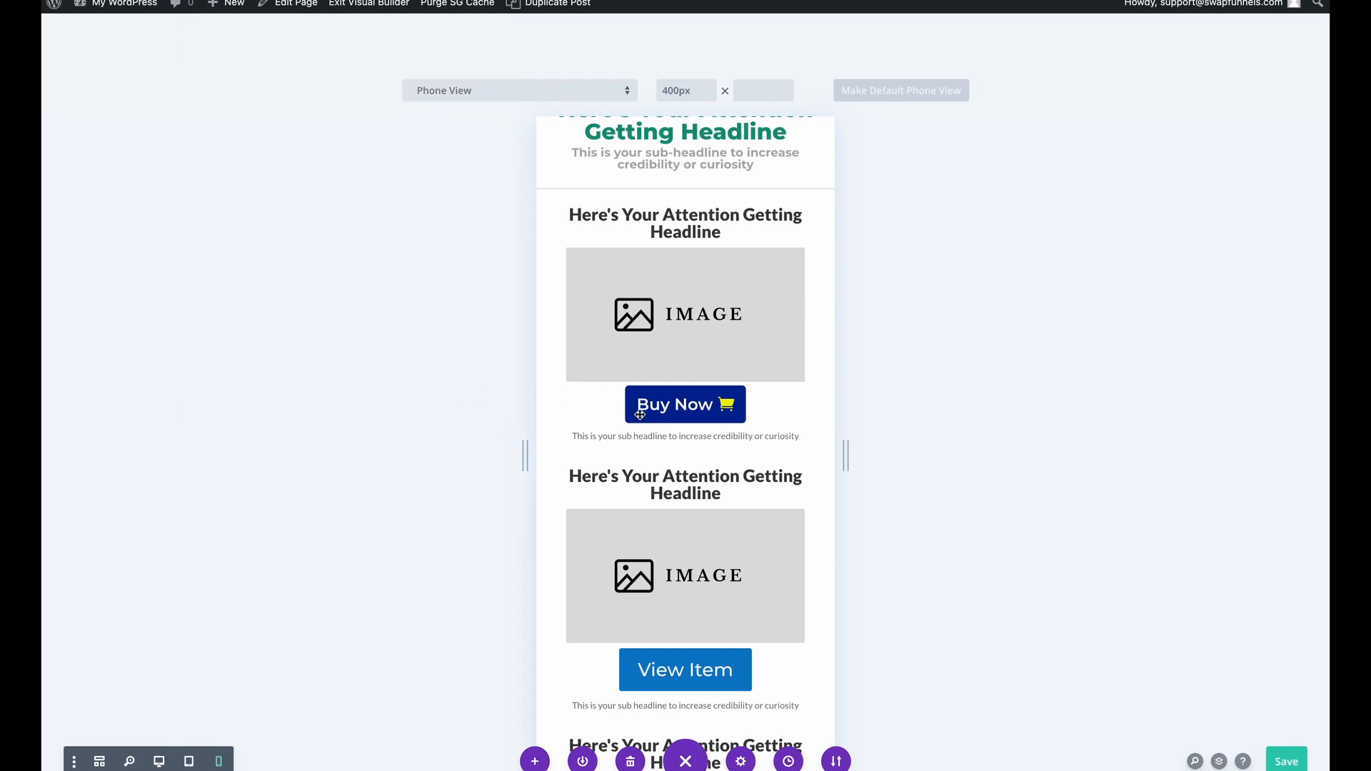
pyautogui.scroll(-7, 686, 505)
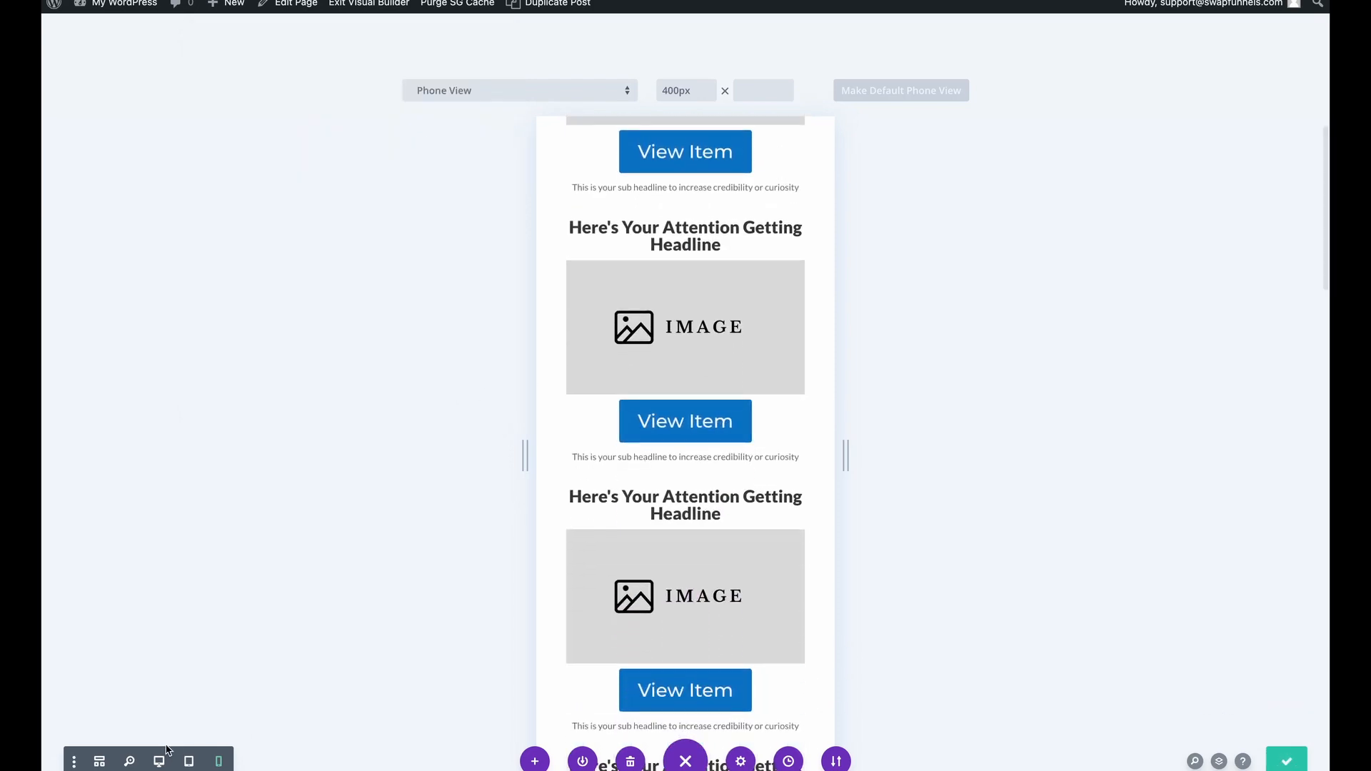
# Switch the page preview to desktop view and look over the product grid from the first row to the footer
pyautogui.click(159, 760)
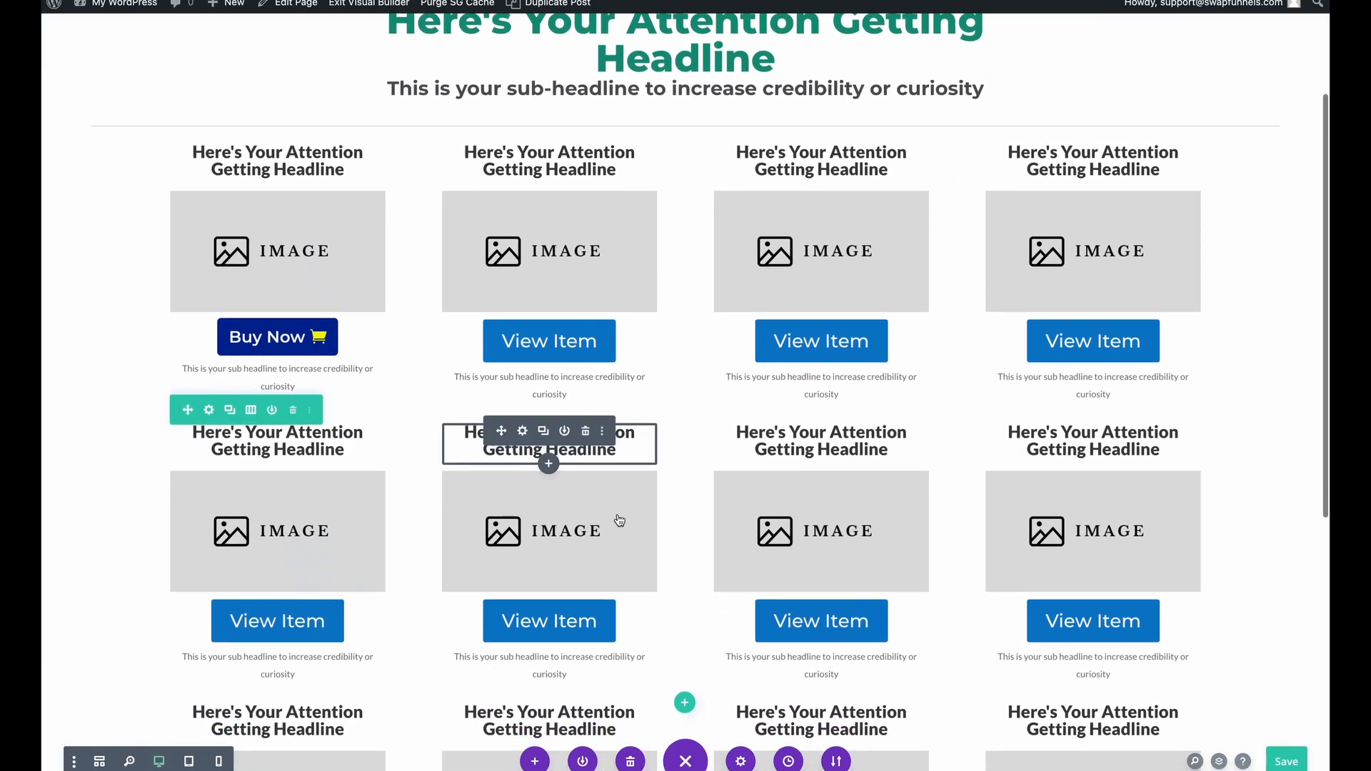
pyautogui.scroll(-5, 619, 520)
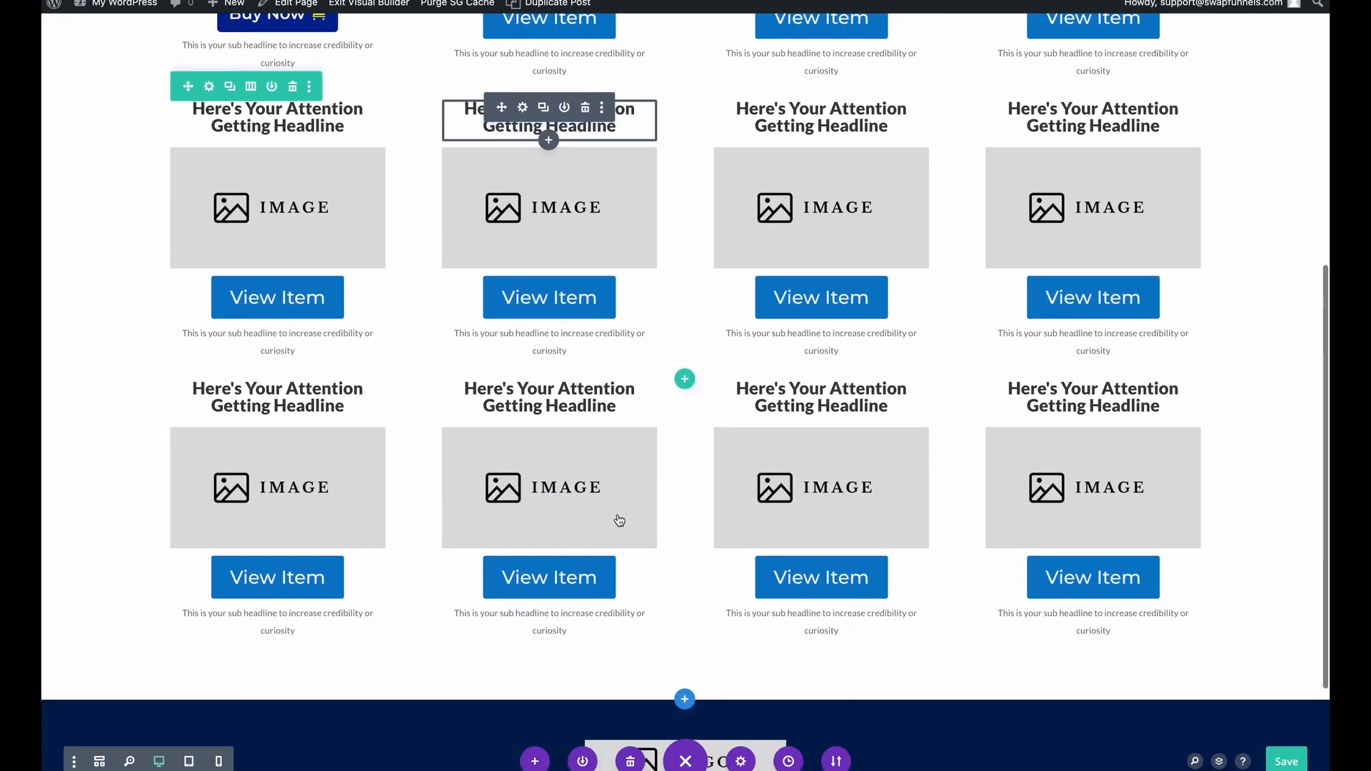
pyautogui.scroll(-2, 619, 521)
pyautogui.scroll(5, 619, 520)
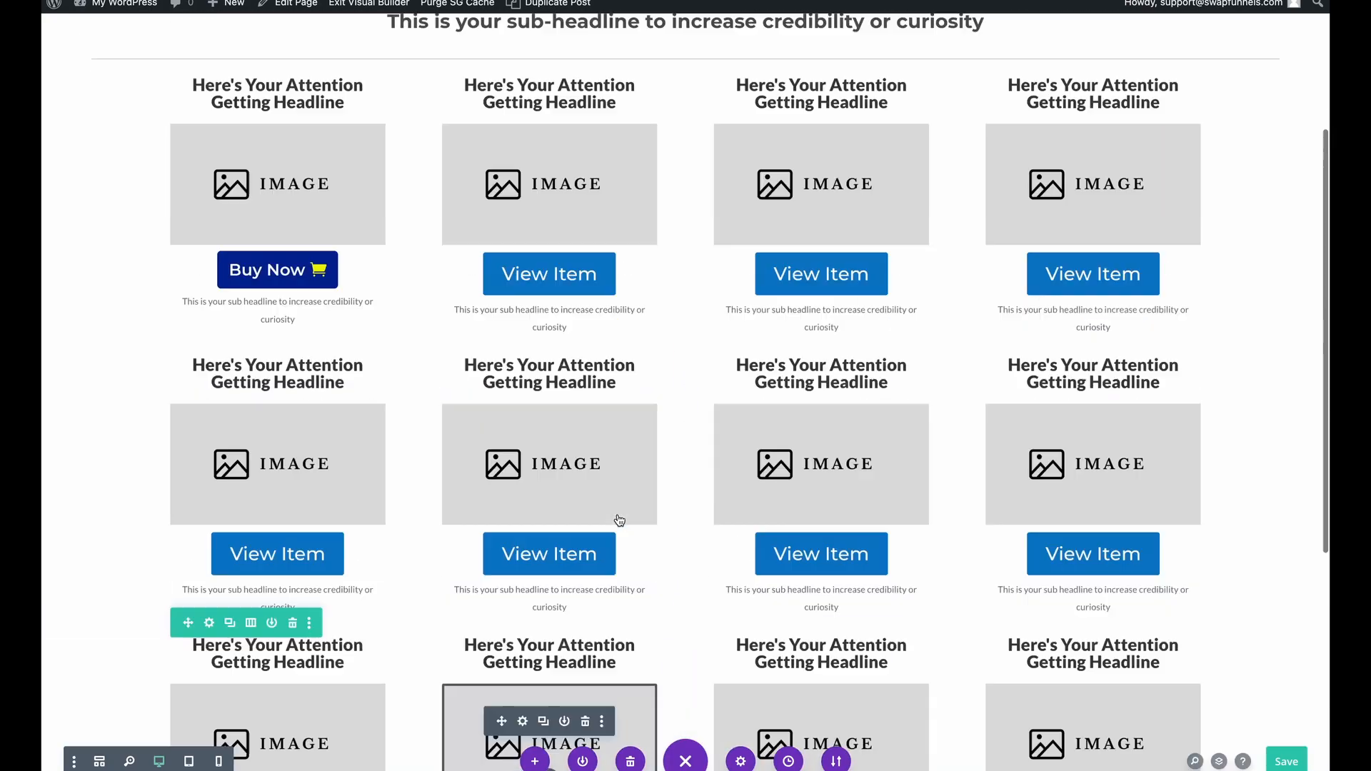
pyautogui.scroll(4, 619, 520)
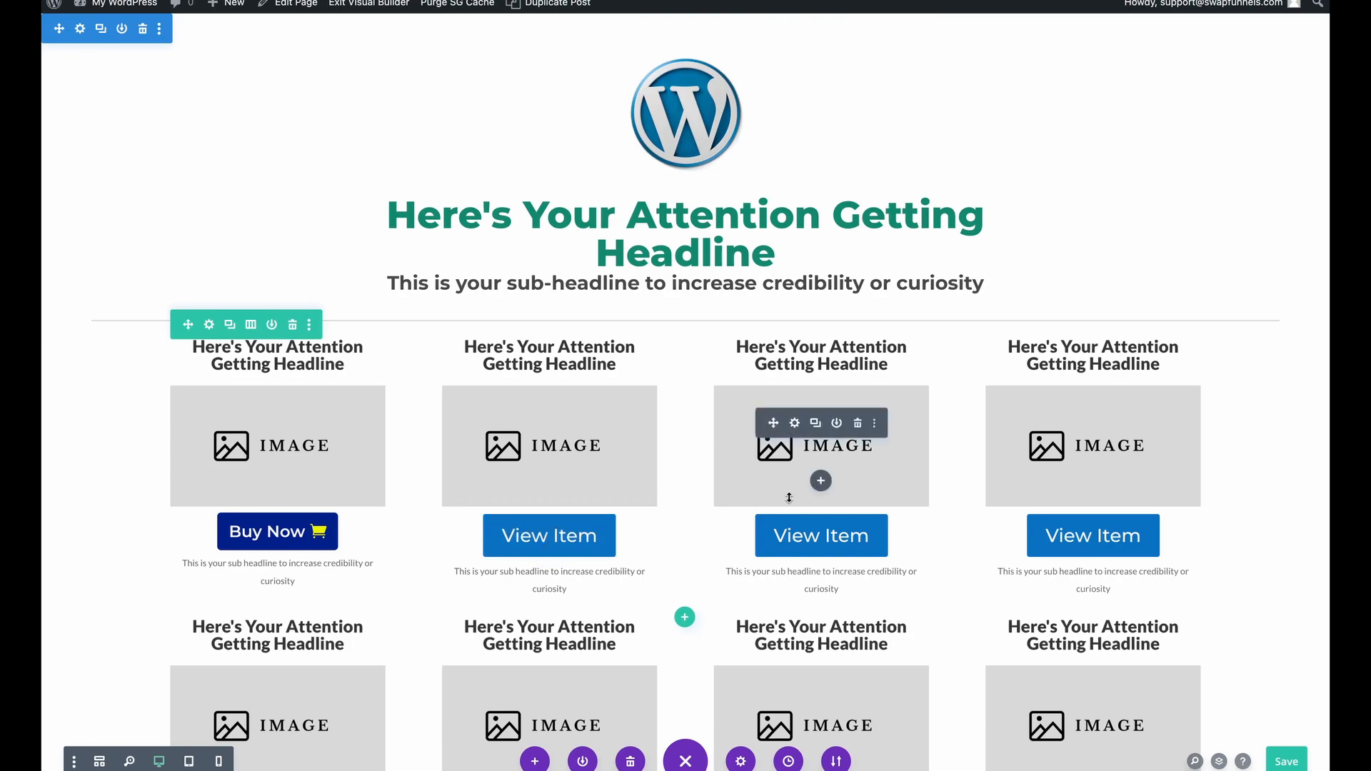